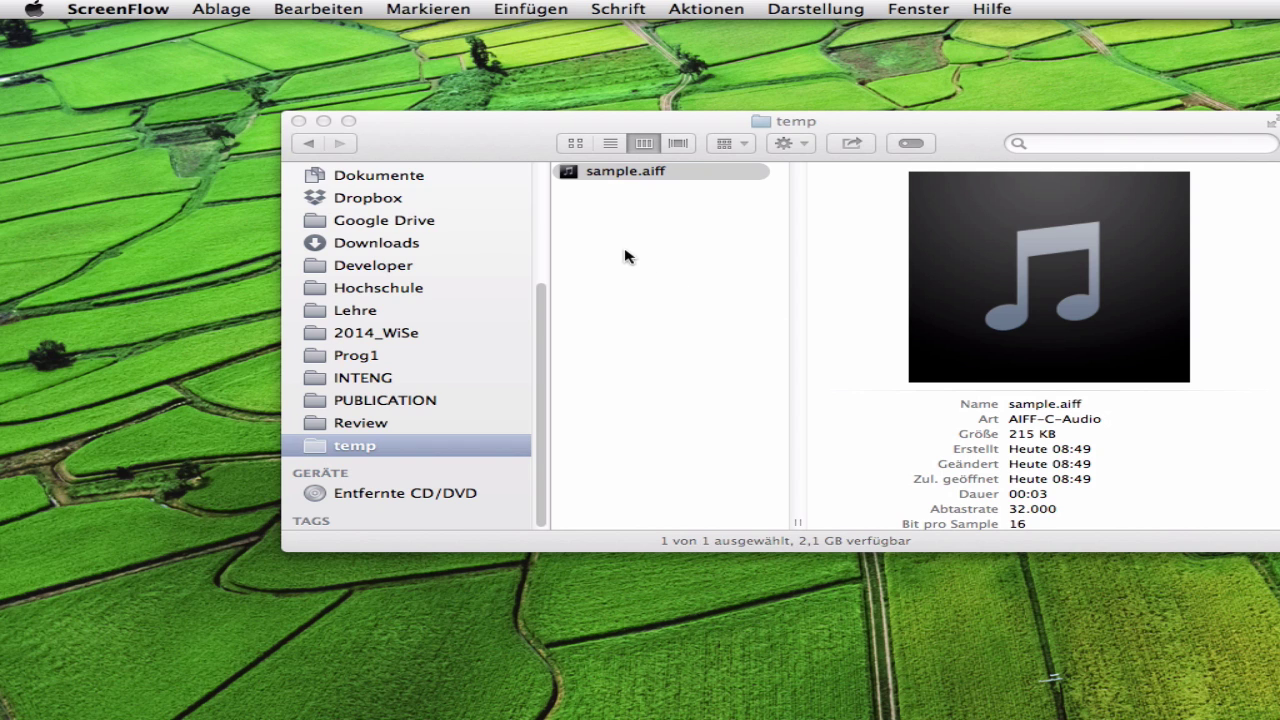
Step: Keep sample.aiff's name unchanged, move the Objects window, and close the empty Praat Picture window
{"action": "left_click", "coordinate": [610, 171]}
{"action": "key", "text": "Return"}
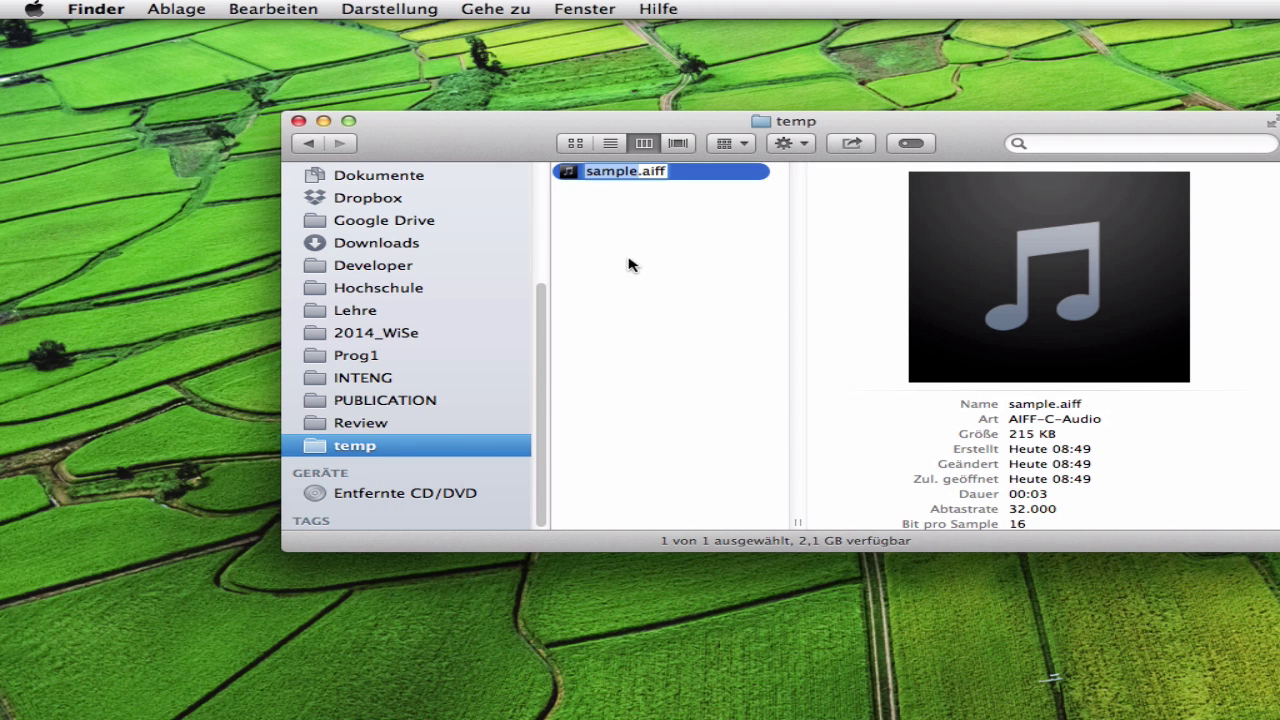
{"action": "key", "text": "Return"}
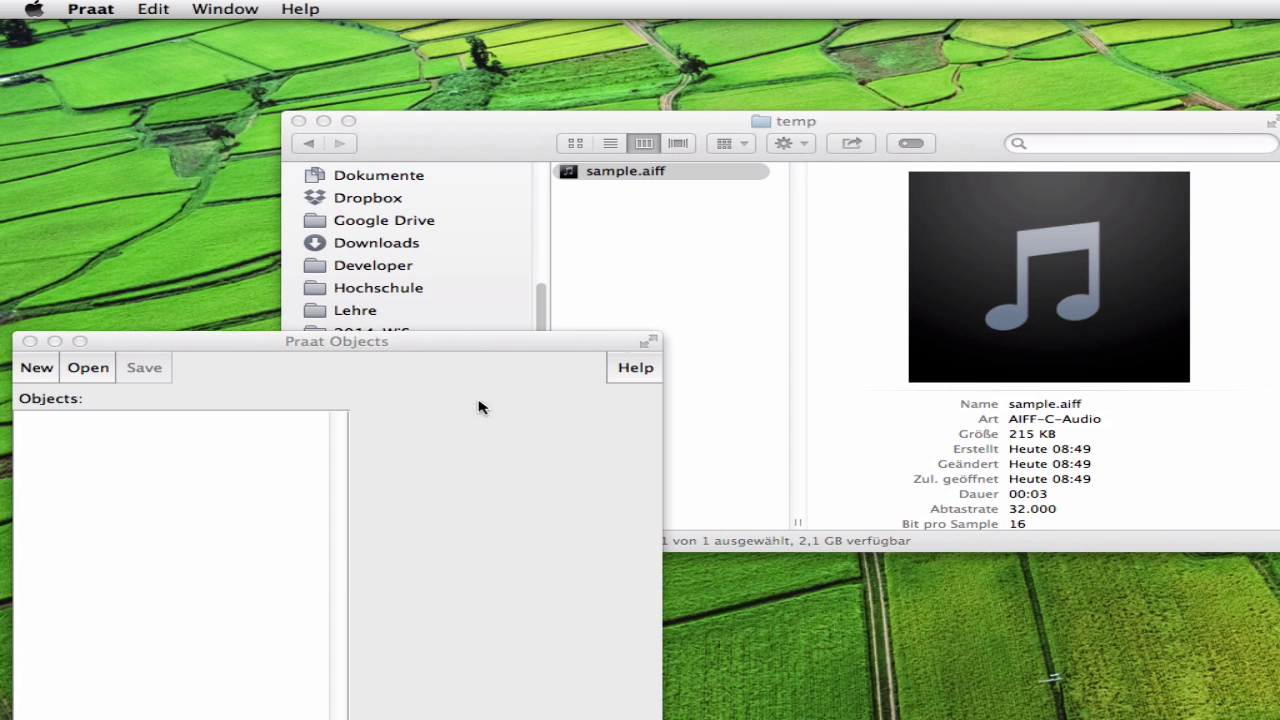
{"action": "left_click_drag", "start_coordinate": [470, 337], "coordinate": [438, 34]}
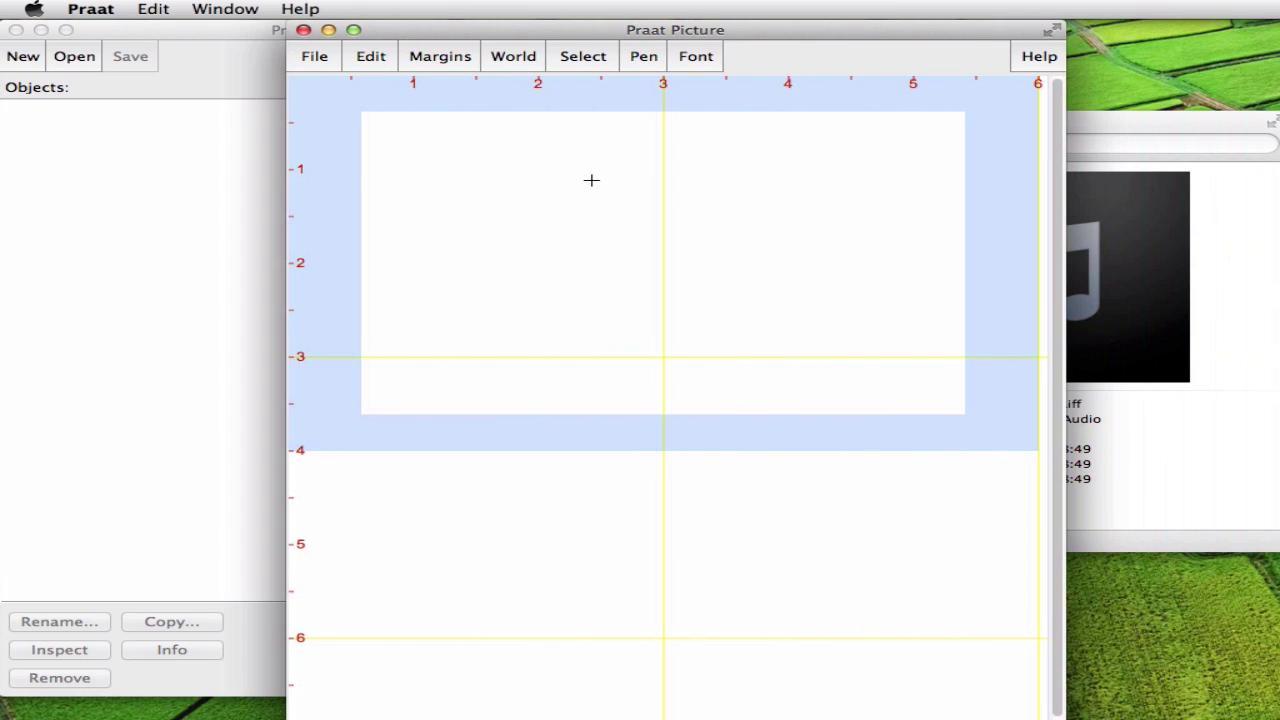
{"action": "left_click", "coordinate": [197, 169]}
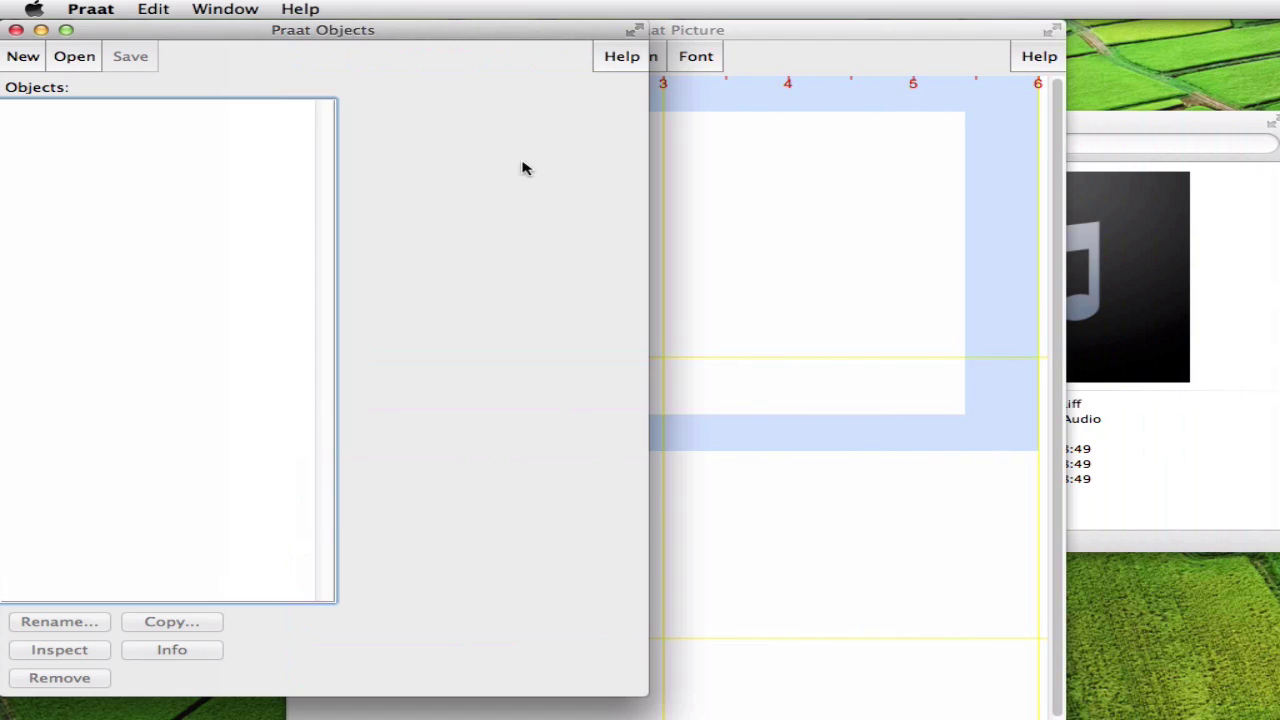
{"action": "left_click", "coordinate": [770, 130]}
{"action": "left_click", "coordinate": [304, 31]}
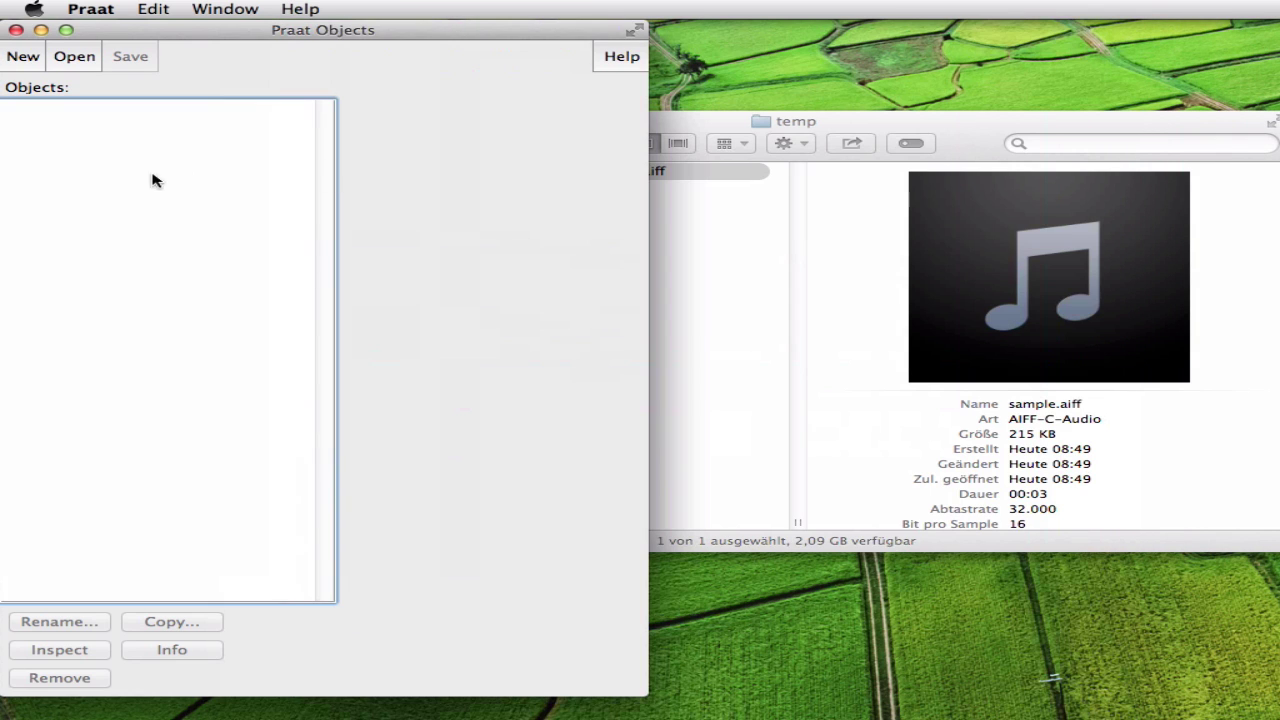
Step: Read sample.aiff from the temp folder into Praat
{"action": "left_click", "coordinate": [74, 57]}
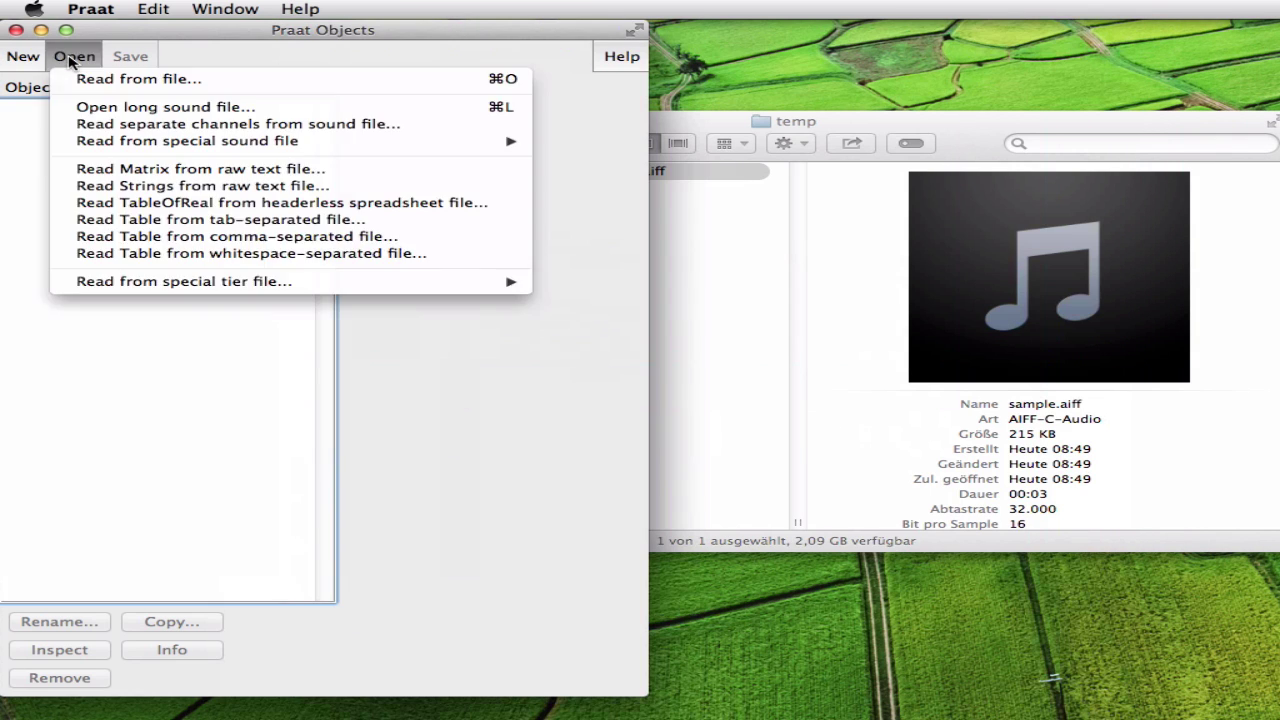
{"action": "left_click", "coordinate": [133, 80]}
{"action": "scroll", "coordinate": [860, 492], "scroll_direction": "down", "scroll_amount": 5}
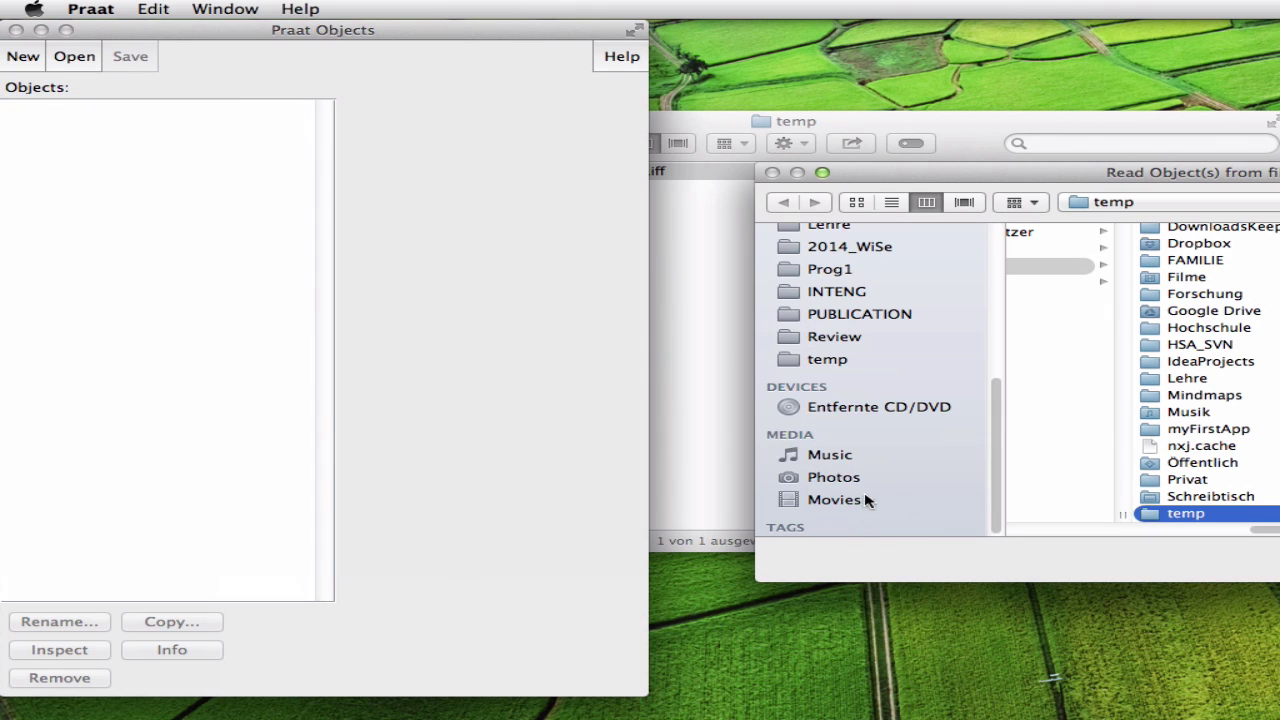
{"action": "left_click", "coordinate": [846, 478]}
{"action": "left_click", "coordinate": [840, 362]}
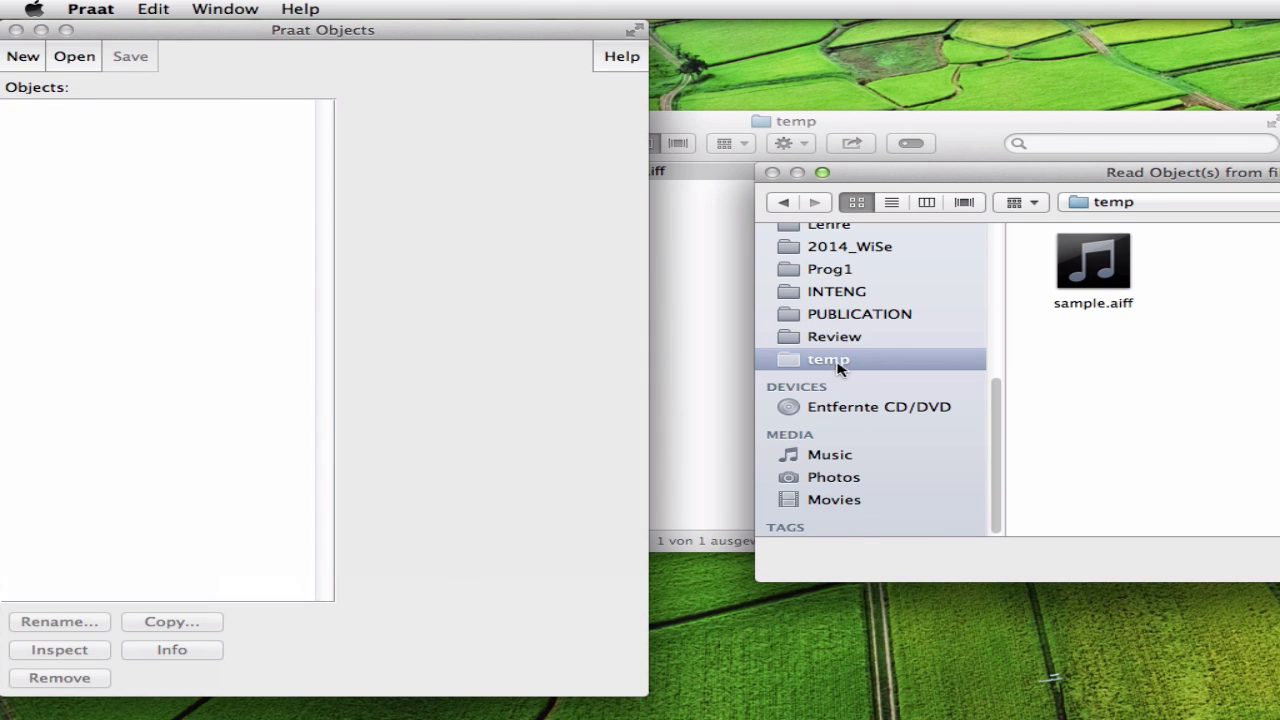
{"action": "left_click", "coordinate": [1113, 274]}
{"action": "key", "text": "Return"}
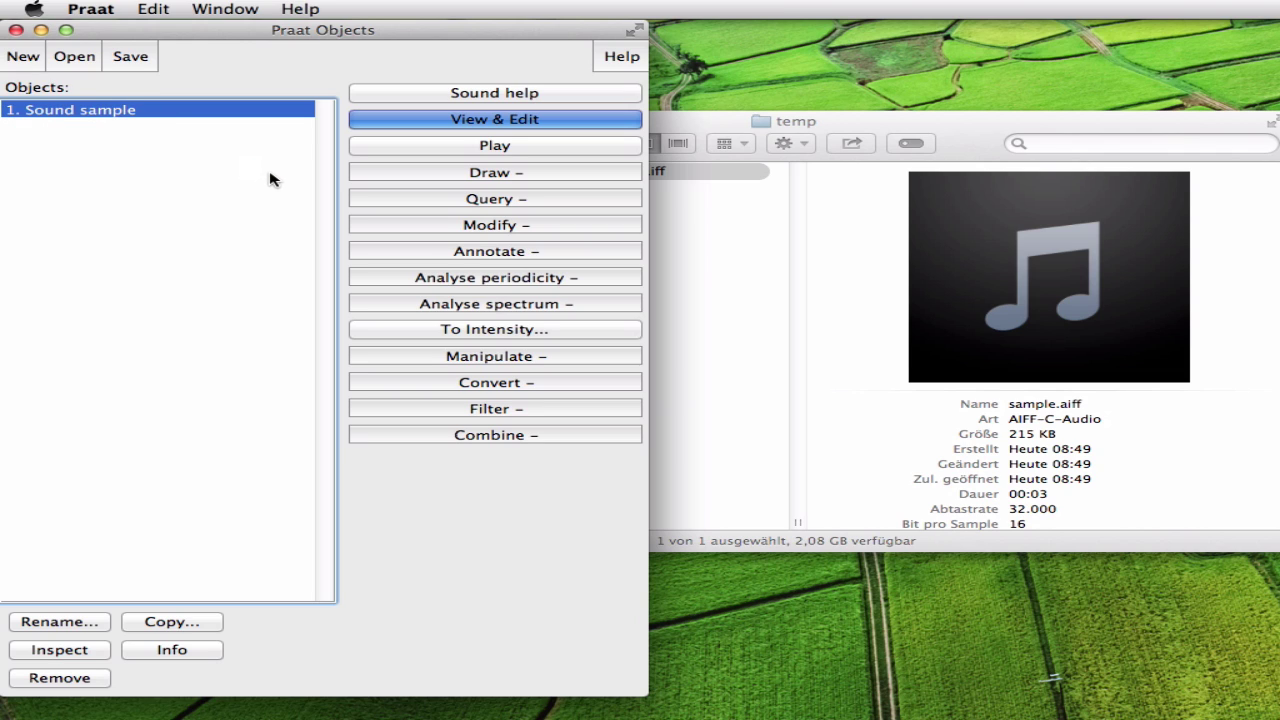
Step: Make a TextGrid from the sound with tier names 'words' and the 'bell' point tier removed
{"action": "left_click", "coordinate": [410, 251]}
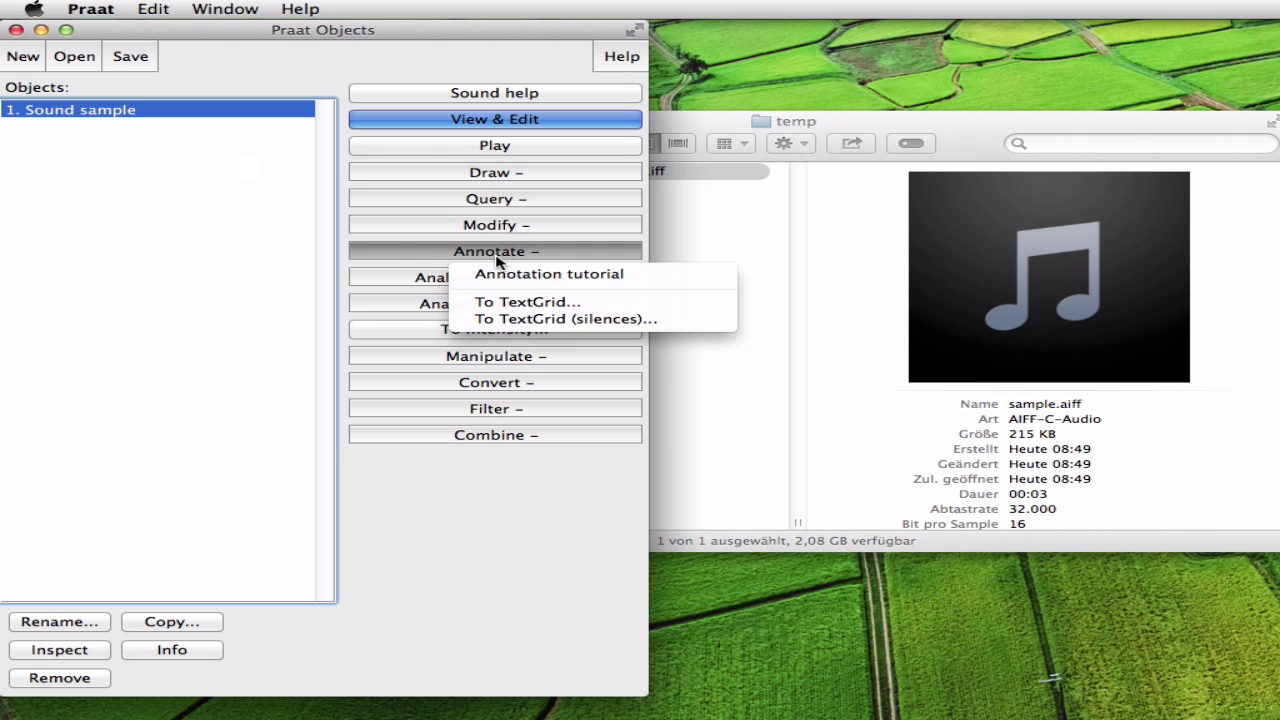
{"action": "left_click", "coordinate": [537, 303]}
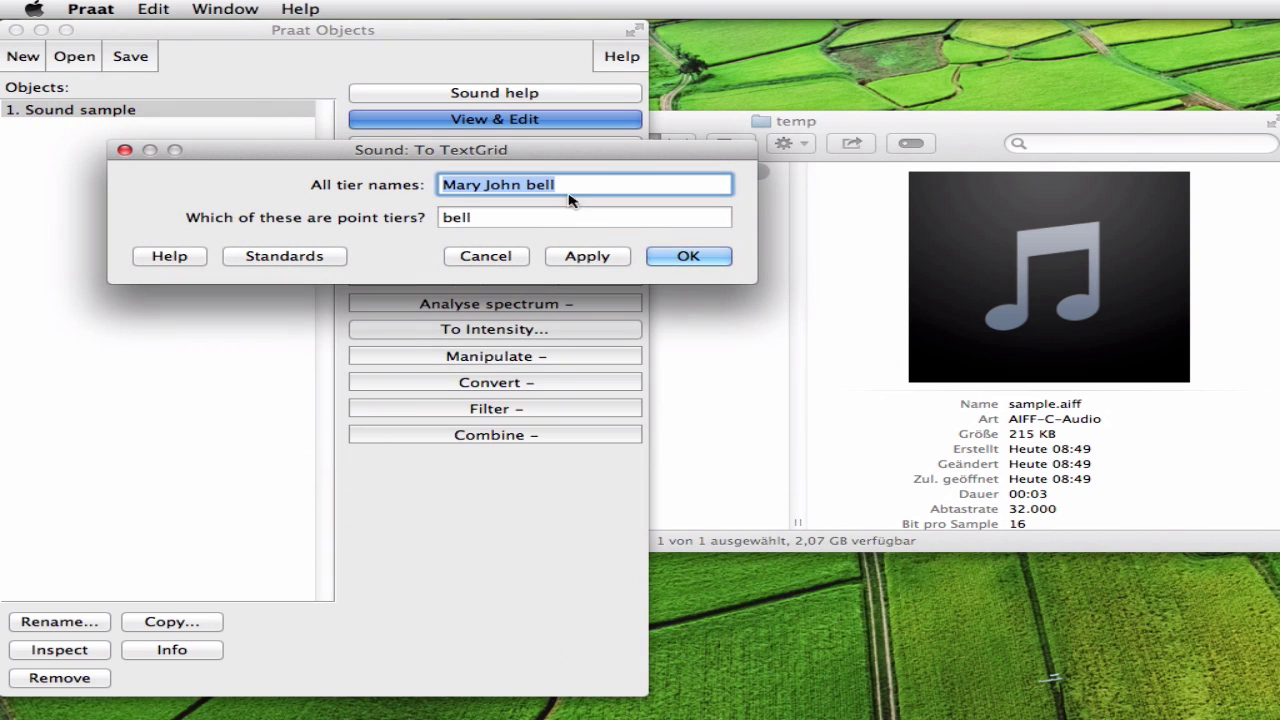
{"action": "left_click", "coordinate": [562, 184]}
{"action": "left_click_drag", "start_coordinate": [558, 184], "coordinate": [421, 184]}
{"action": "type", "text": "words"}
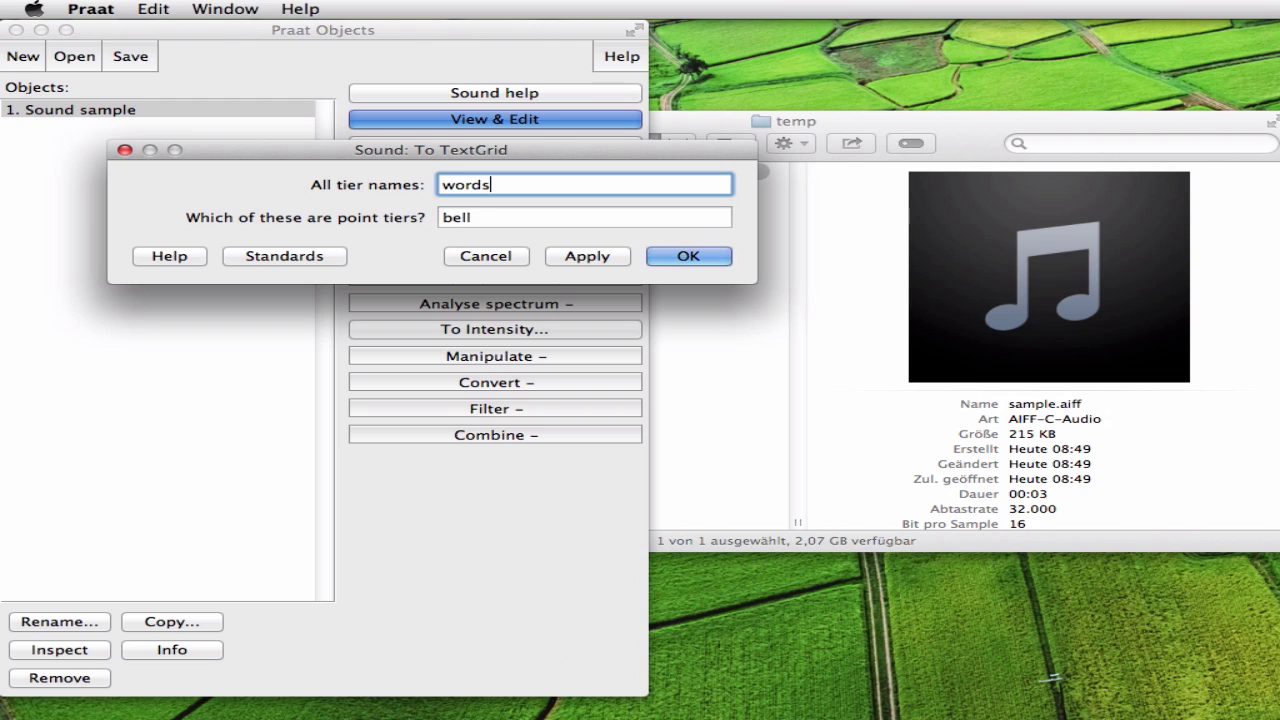
{"action": "key", "text": "Tab"}
{"action": "key", "text": "BackSpace"}
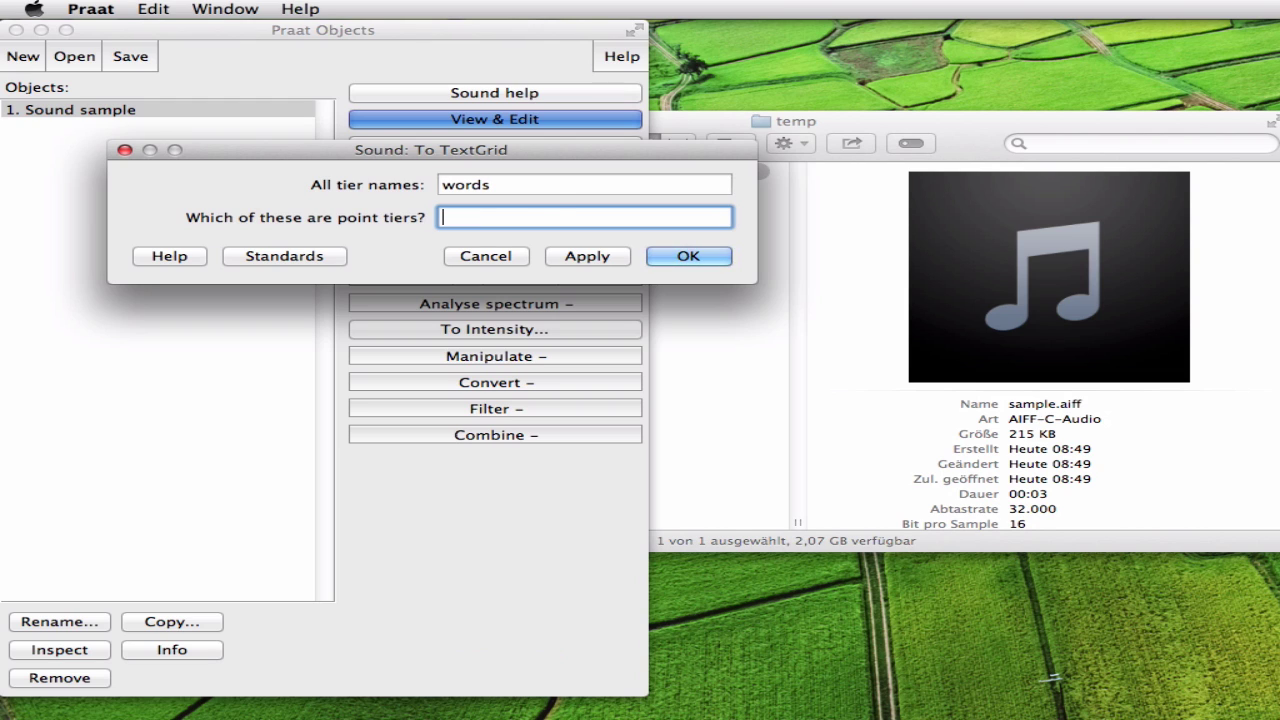
{"action": "left_click", "coordinate": [690, 257]}
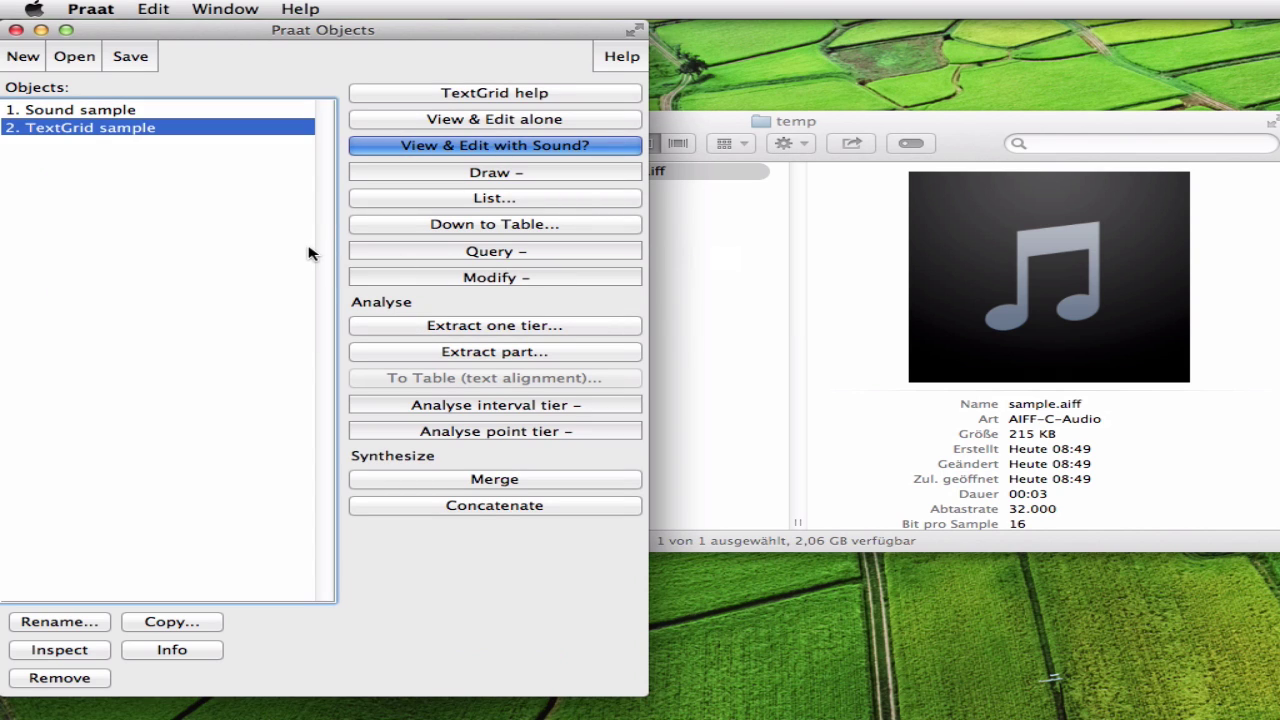
Step: Select Sound sample together with TextGrid sample
{"action": "mouse_move", "coordinate": [272, 124]}
{"action": "left_mouse_down"}
{"action": "mouse_move", "coordinate": [243, 112]}
{"action": "mouse_move", "coordinate": [212, 122]}
{"action": "mouse_move", "coordinate": [243, 134]}
{"action": "left_mouse_up"}
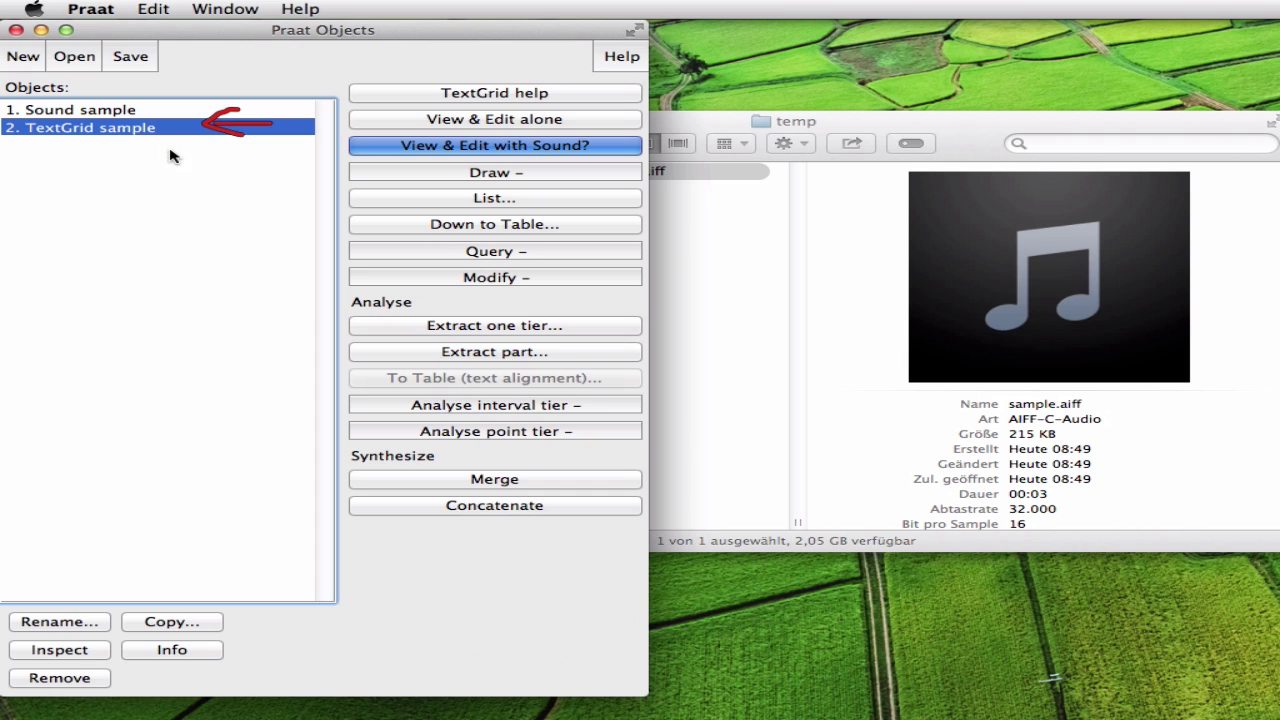
{"action": "left_click", "coordinate": [149, 114], "text": "shift"}
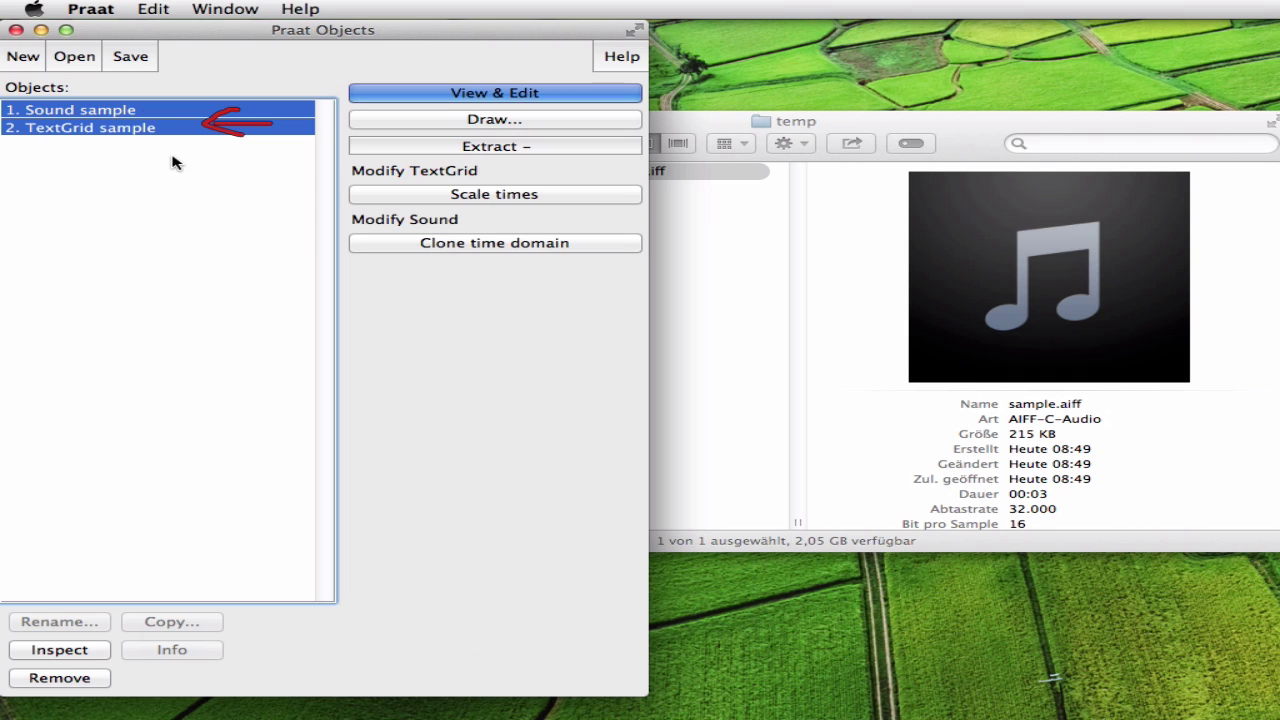
{"action": "left_click", "coordinate": [471, 103]}
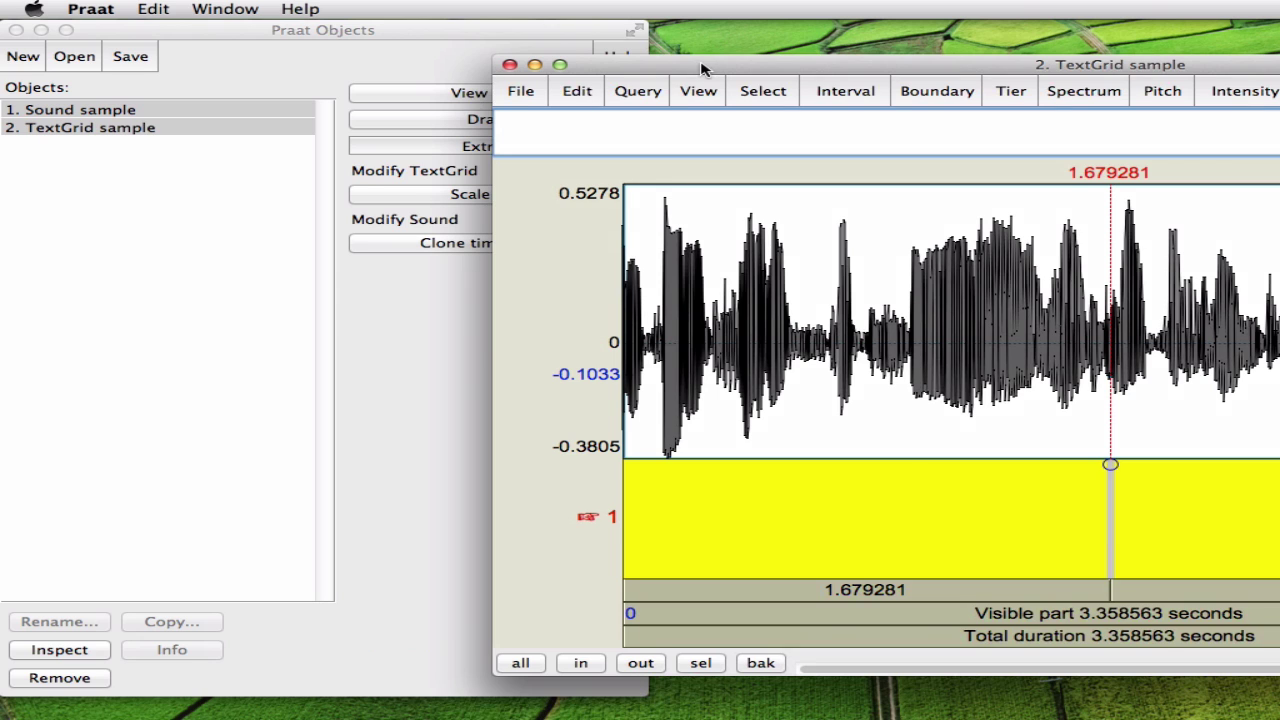
{"action": "left_click_drag", "start_coordinate": [705, 70], "coordinate": [279, 62]}
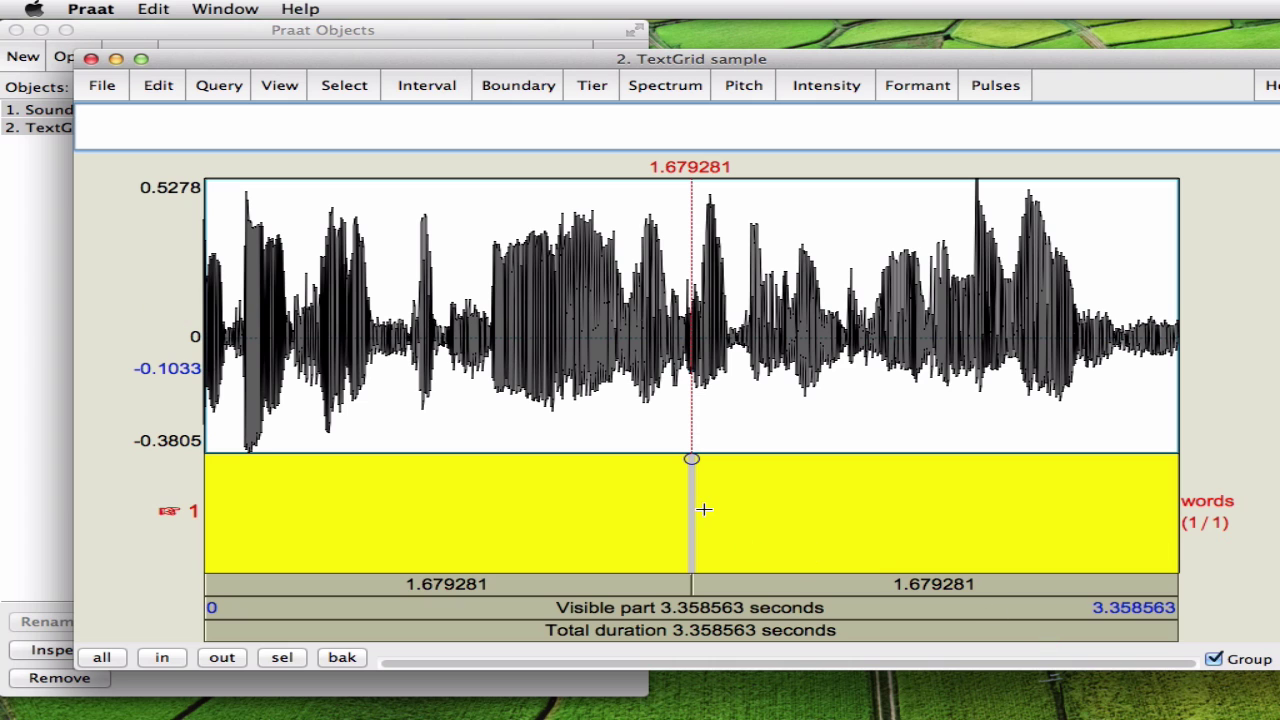
{"action": "left_click", "coordinate": [655, 88]}
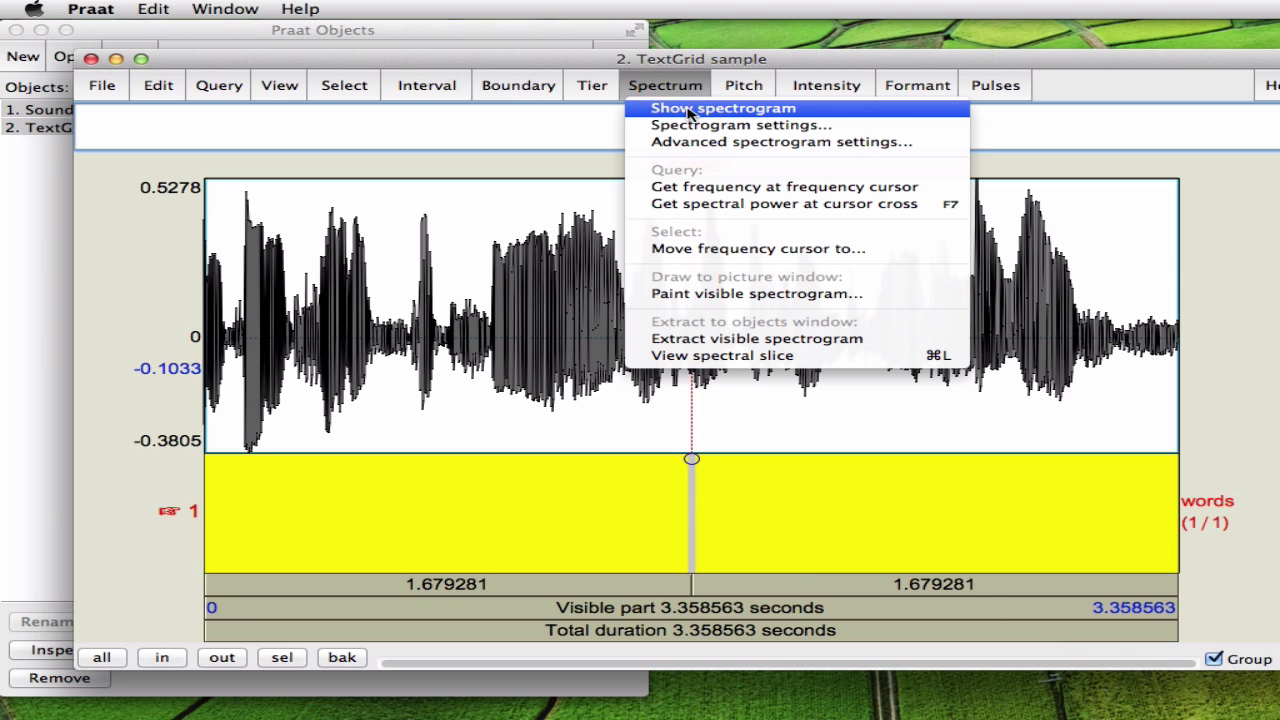
{"action": "left_click", "coordinate": [689, 110]}
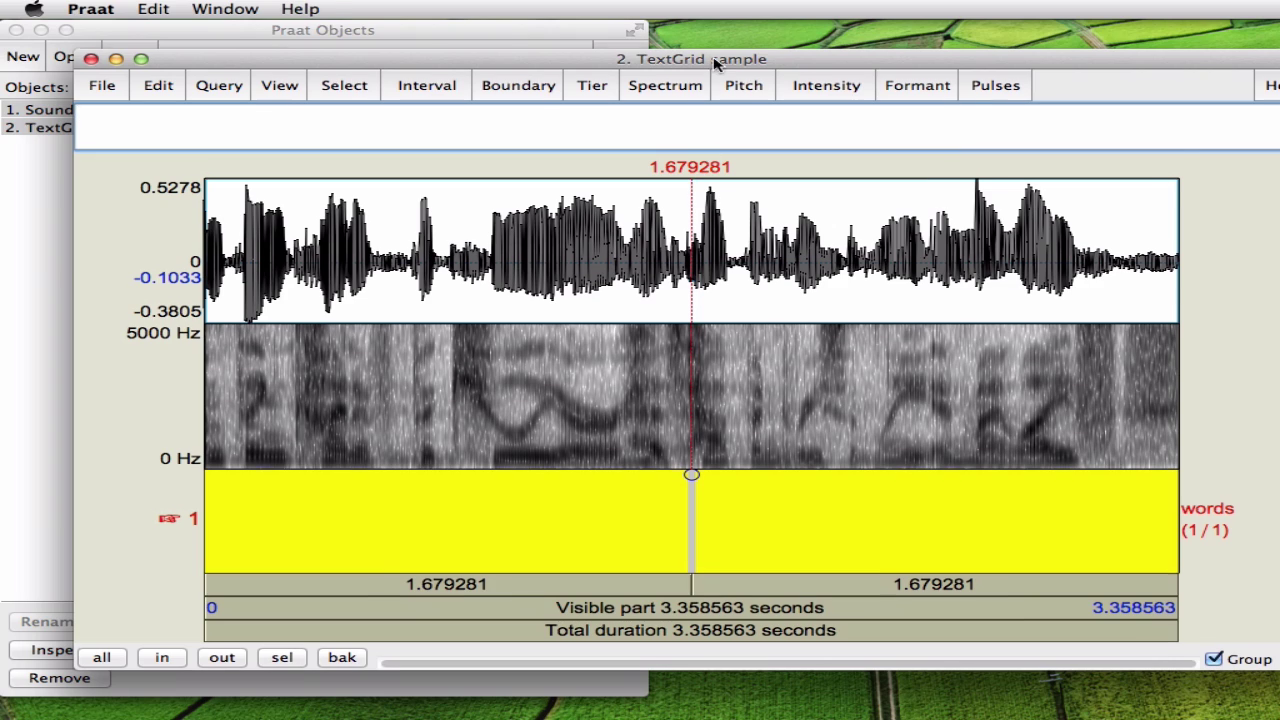
{"action": "left_click_drag", "start_coordinate": [716, 66], "coordinate": [680, 38]}
{"action": "mouse_move", "coordinate": [1270, 645]}
{"action": "left_mouse_down"}
{"action": "mouse_move", "coordinate": [1278, 716]}
{"action": "mouse_move", "coordinate": [1252, 657]}
{"action": "left_mouse_up"}
{"action": "left_click", "coordinate": [699, 66]}
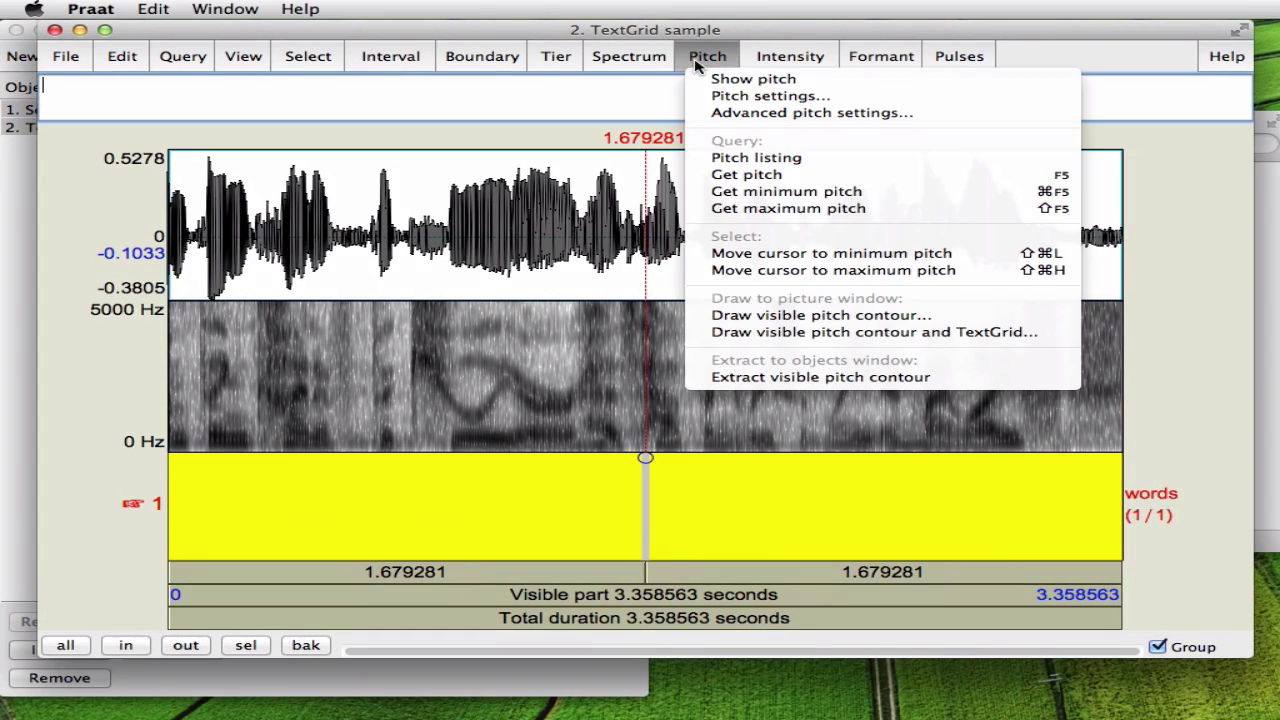
{"action": "left_click", "coordinate": [745, 80]}
{"action": "left_click", "coordinate": [780, 66]}
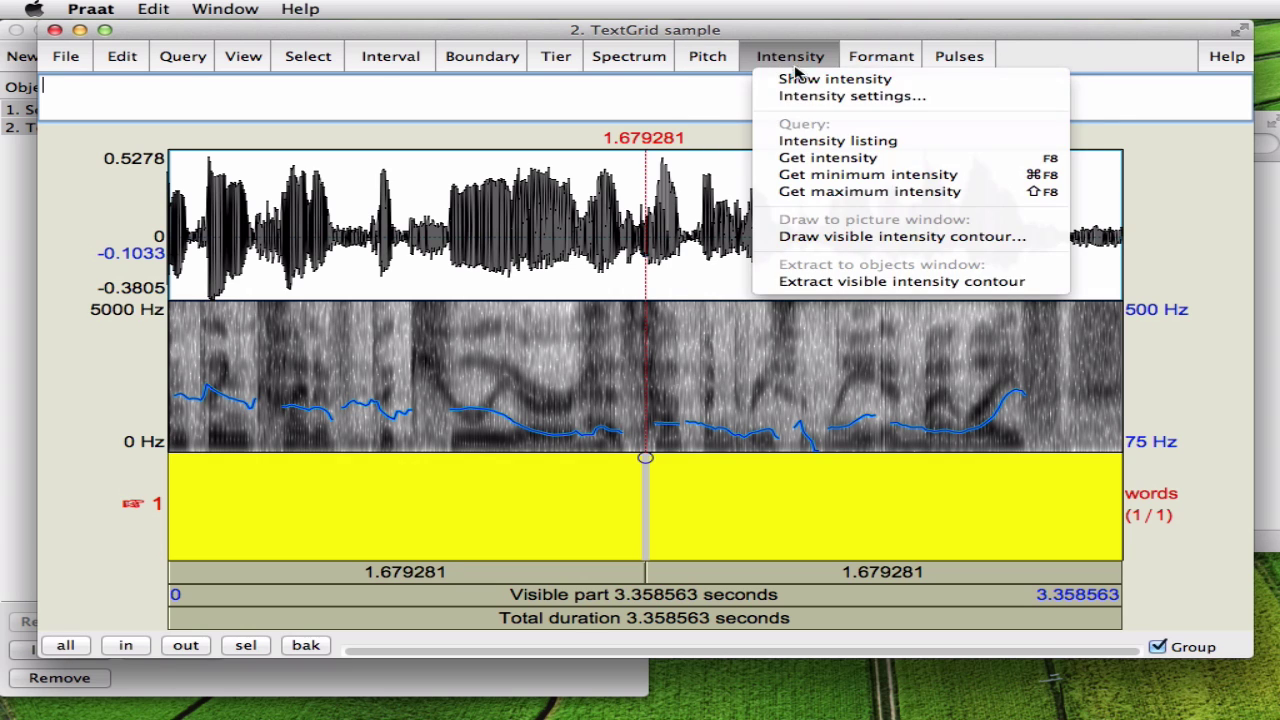
{"action": "left_click", "coordinate": [797, 78]}
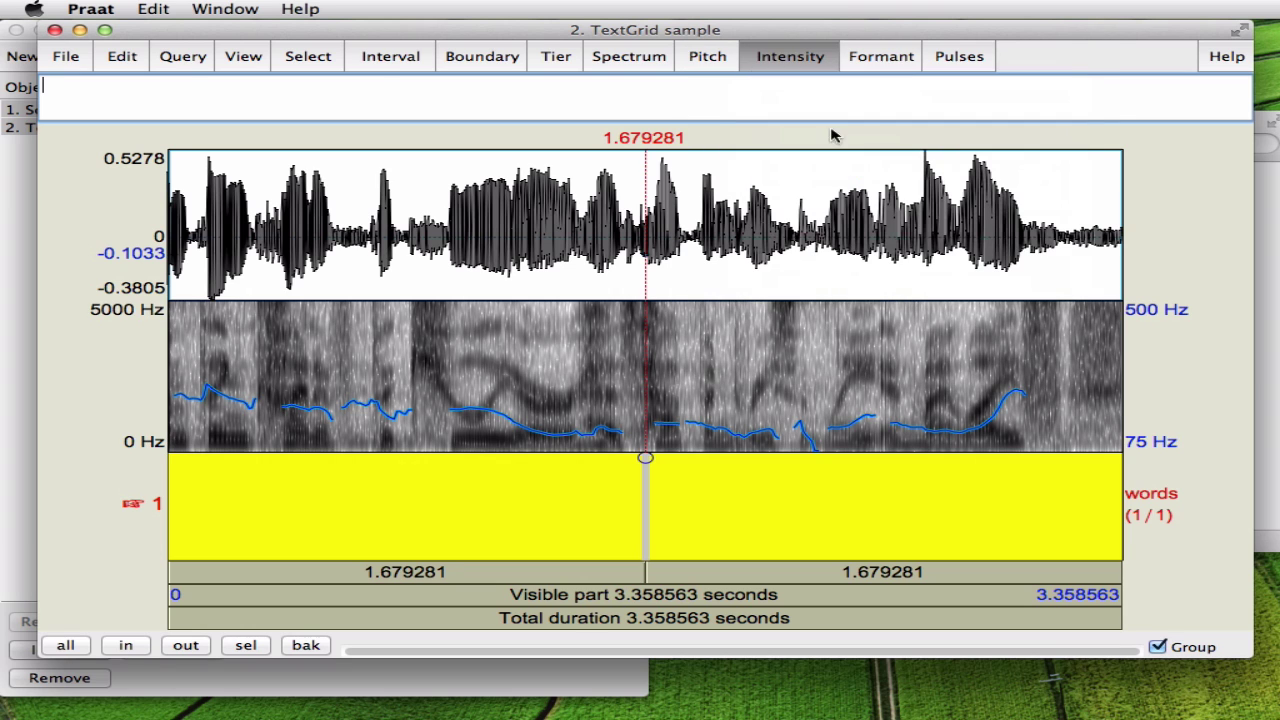
{"action": "left_click", "coordinate": [630, 66]}
{"action": "left_click", "coordinate": [655, 80]}
{"action": "left_click", "coordinate": [698, 62]}
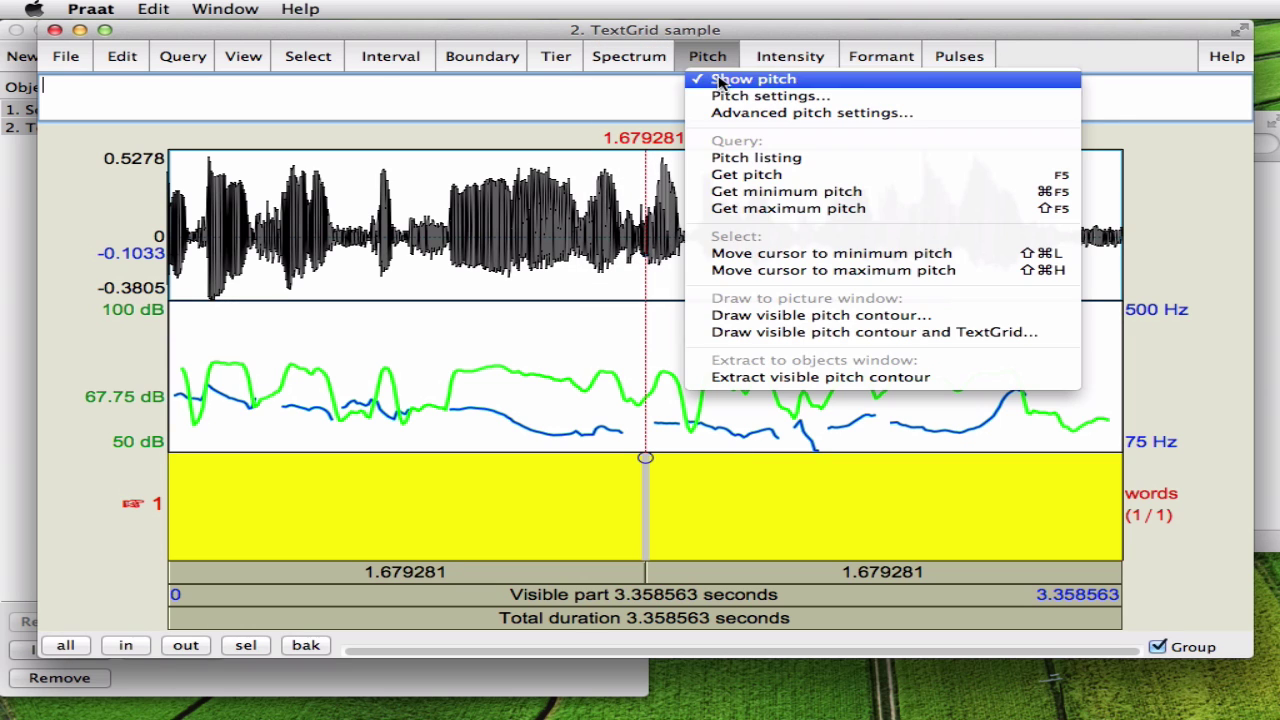
{"action": "left_click", "coordinate": [725, 79]}
{"action": "left_click", "coordinate": [790, 57]}
{"action": "left_click", "coordinate": [790, 80]}
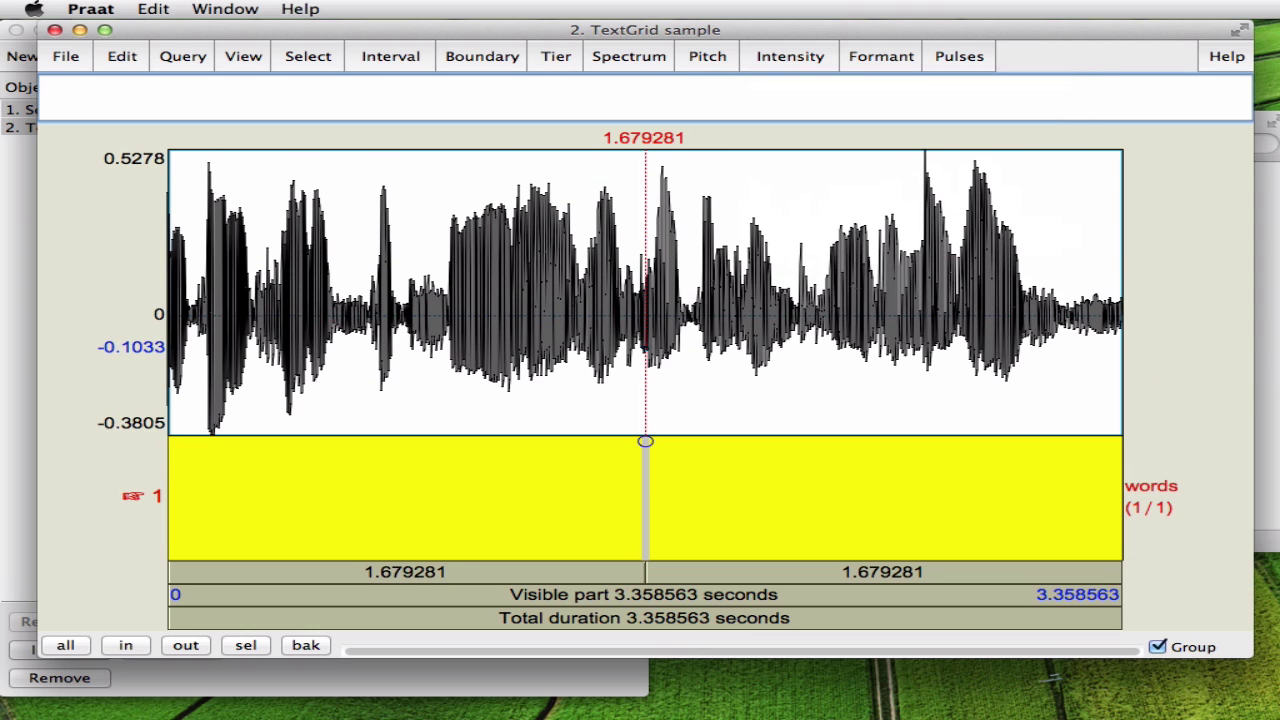
Step: Select stretches of the waveform, such as 0.93–1.67 s and 0.58–1.04 s, and test zooming
{"action": "left_click_drag", "start_coordinate": [1246, 648], "coordinate": [1228, 578]}
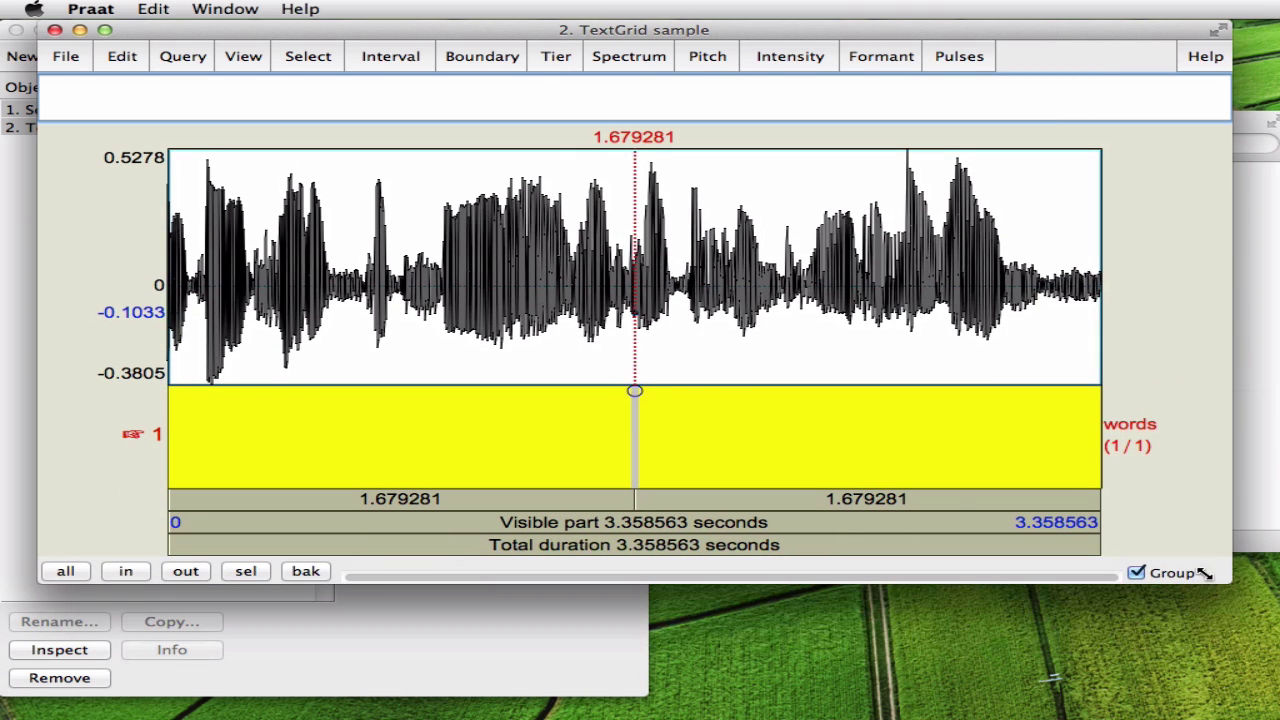
{"action": "left_click_drag", "start_coordinate": [427, 313], "coordinate": [633, 330]}
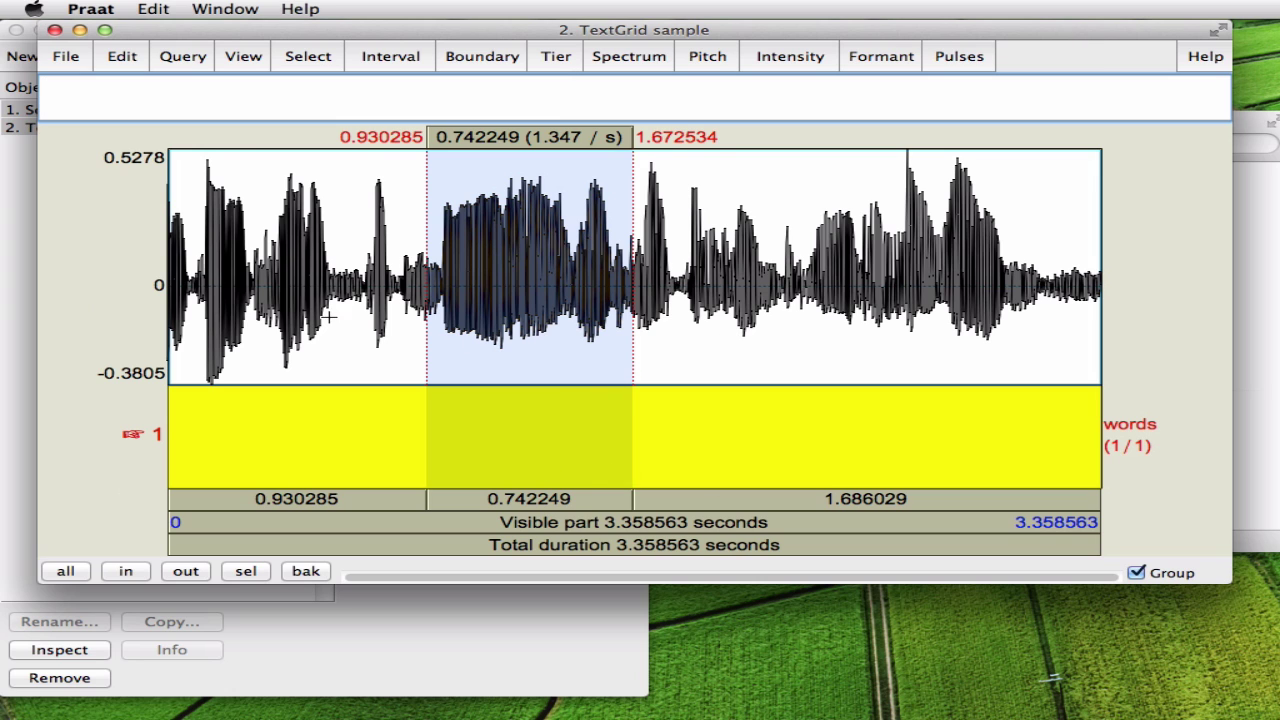
{"action": "left_click_drag", "start_coordinate": [320, 316], "coordinate": [973, 312]}
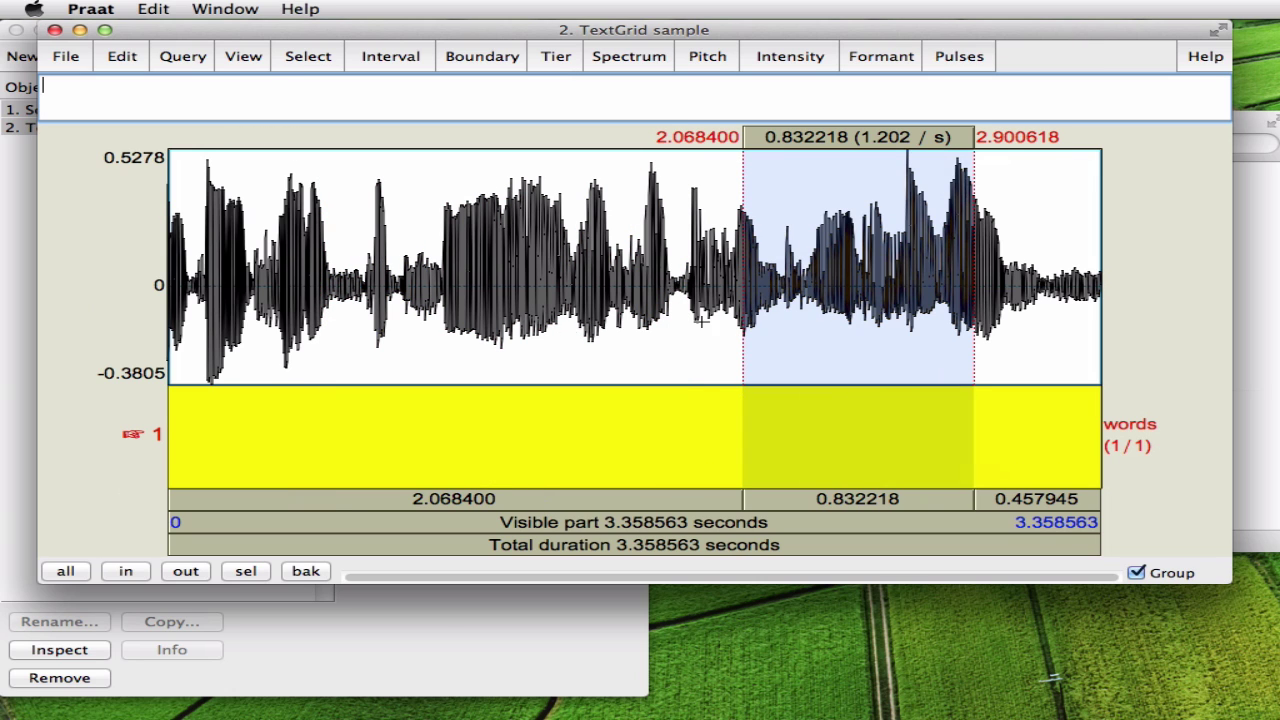
{"action": "left_click_drag", "start_coordinate": [330, 318], "coordinate": [457, 322]}
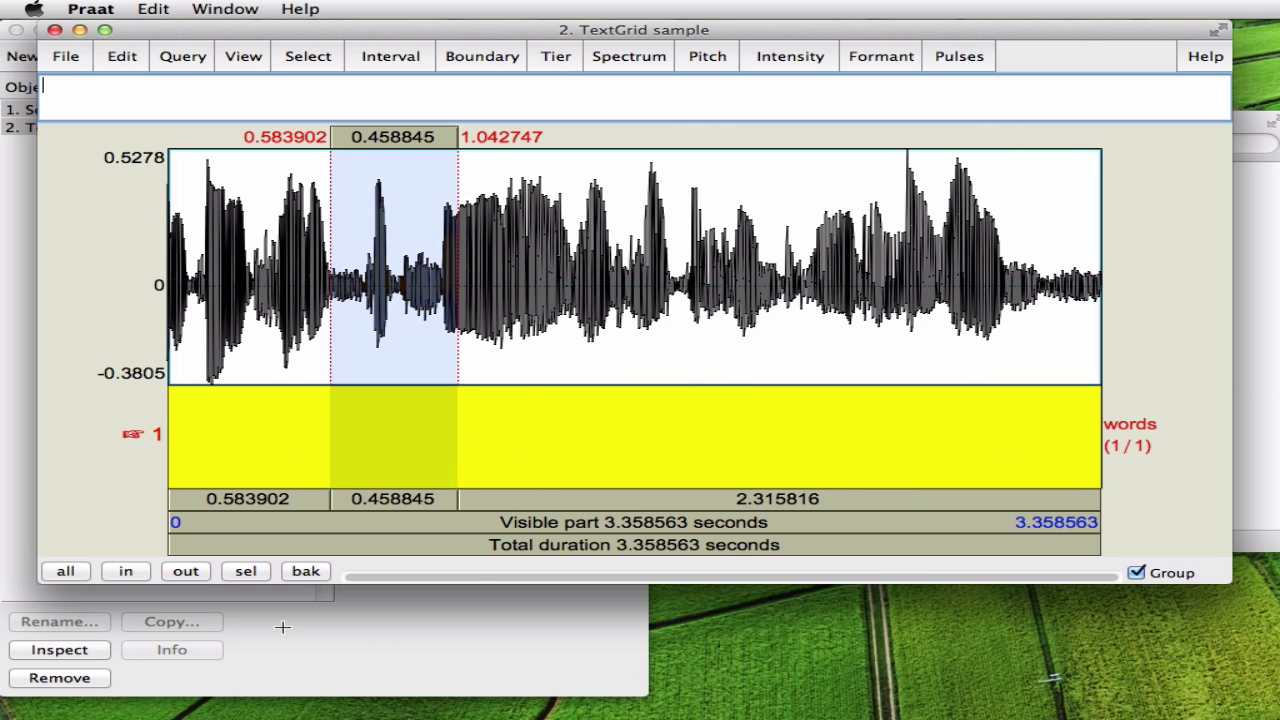
{"action": "mouse_move", "coordinate": [218, 553]}
{"action": "left_mouse_down"}
{"action": "mouse_move", "coordinate": [92, 547]}
{"action": "mouse_move", "coordinate": [199, 590]}
{"action": "mouse_move", "coordinate": [258, 558]}
{"action": "left_mouse_up"}
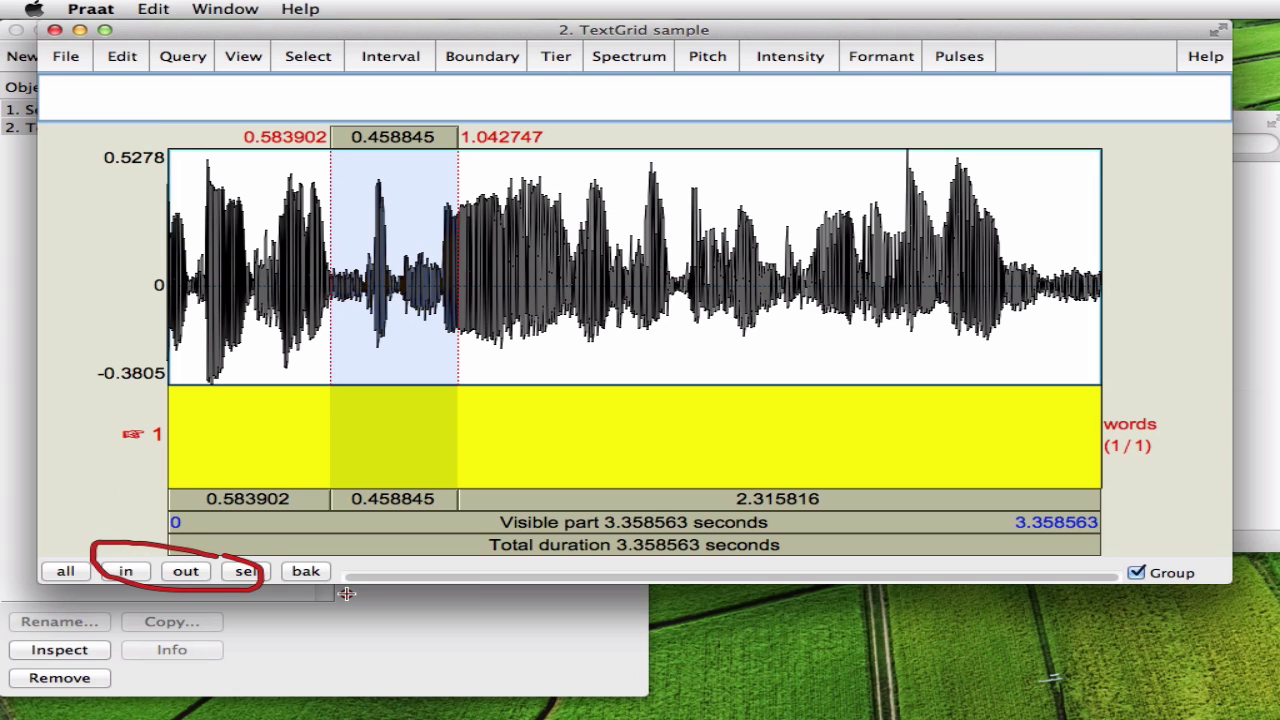
{"action": "left_click", "coordinate": [124, 571]}
{"action": "left_click", "coordinate": [186, 571]}
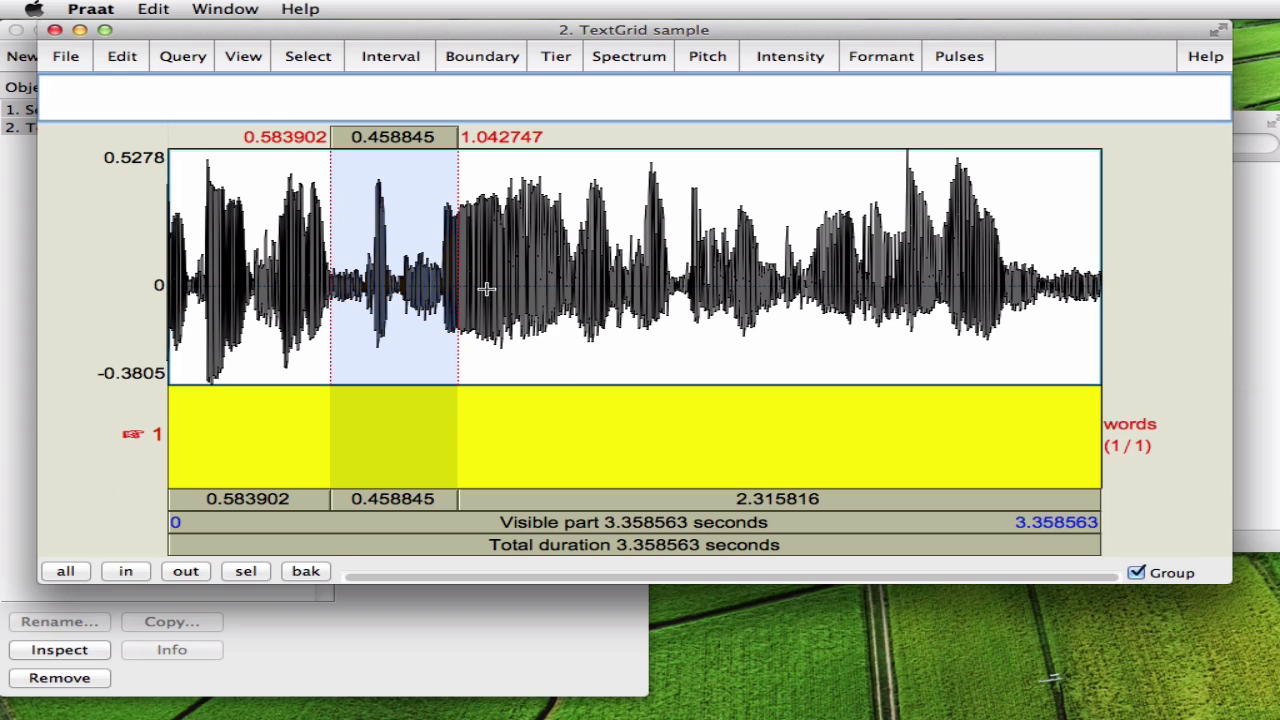
Step: Play the 0.58–1.04 s selection several times, plus the stretch before it
{"action": "left_click", "coordinate": [390, 504]}
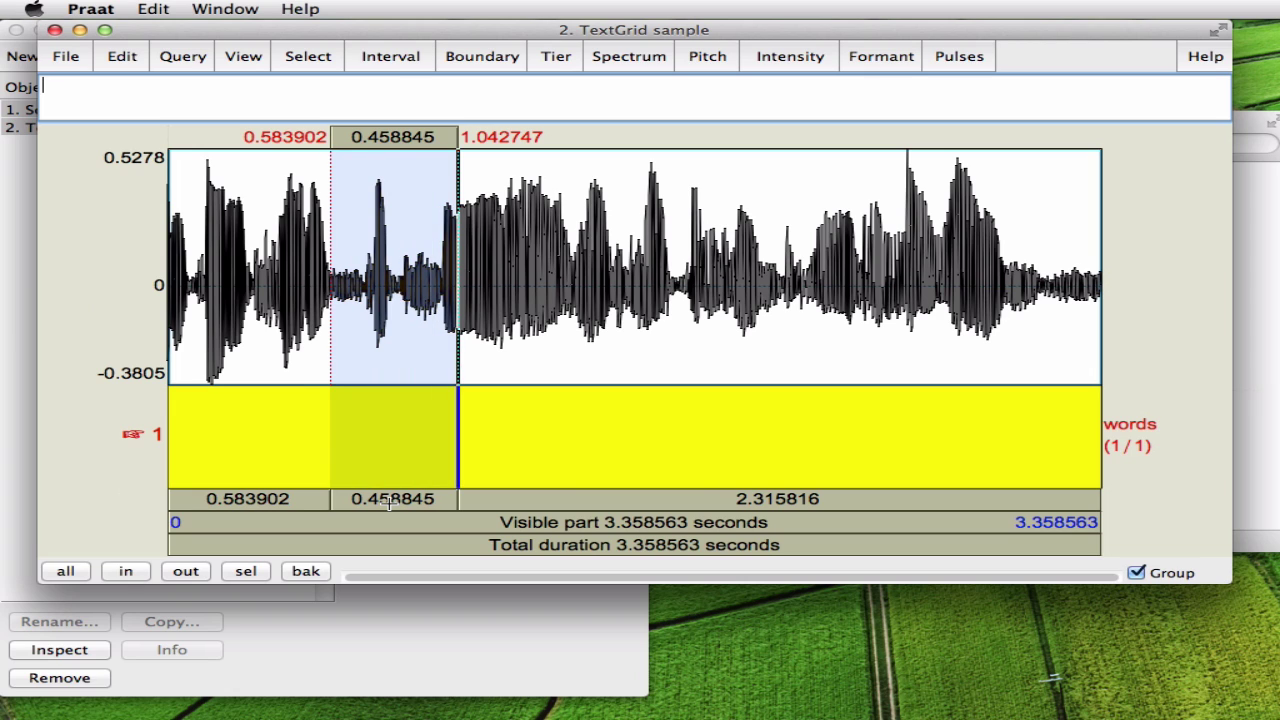
{"action": "left_click", "coordinate": [390, 504]}
{"action": "left_click", "coordinate": [392, 503]}
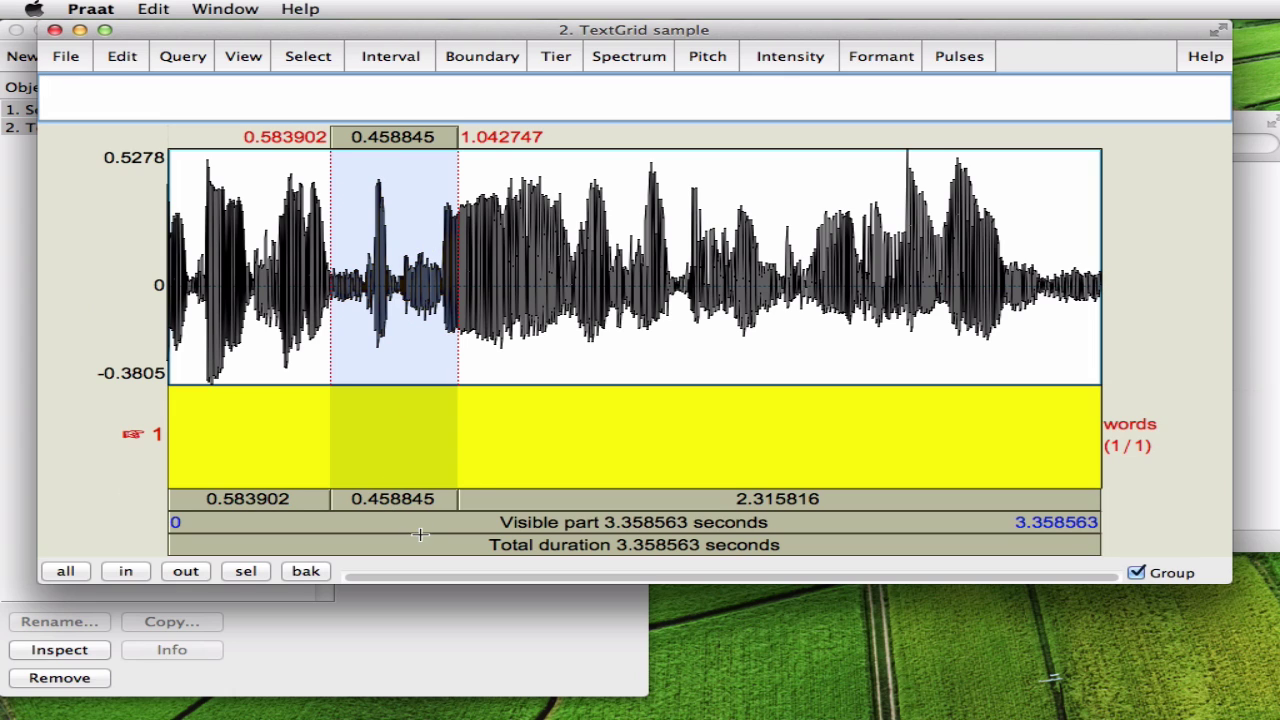
{"action": "left_click", "coordinate": [410, 521]}
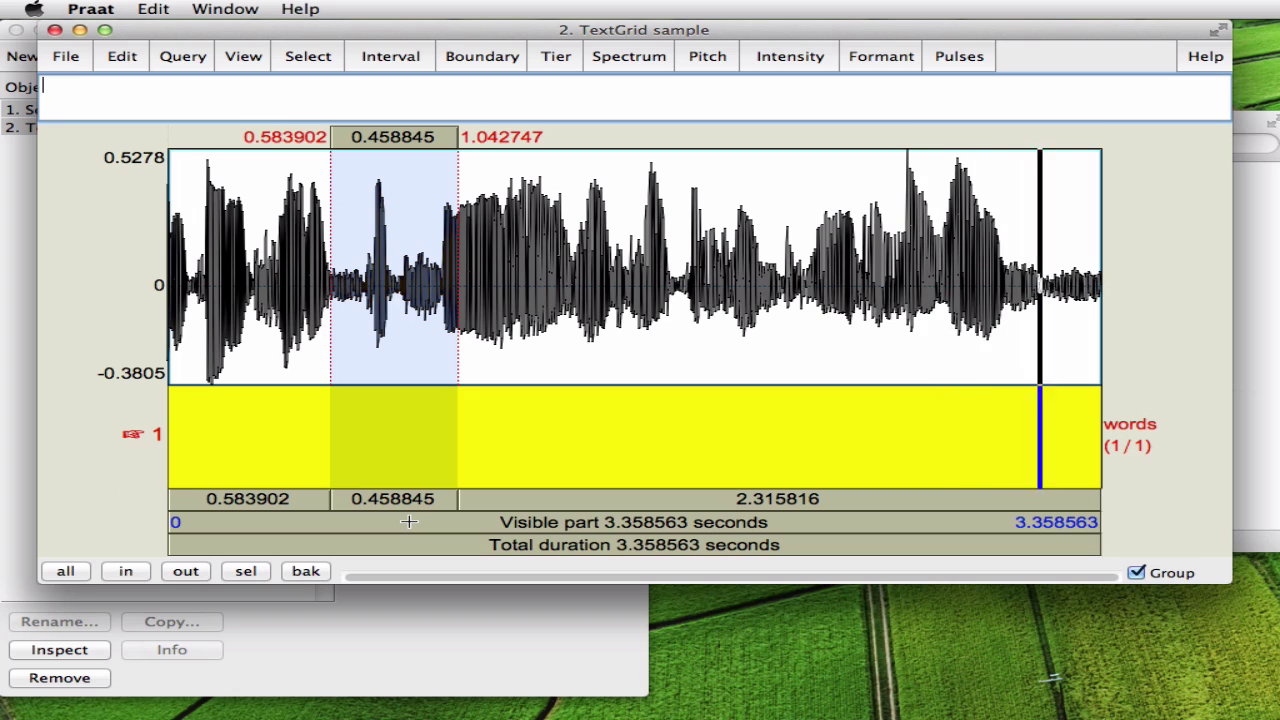
{"action": "left_click", "coordinate": [390, 500]}
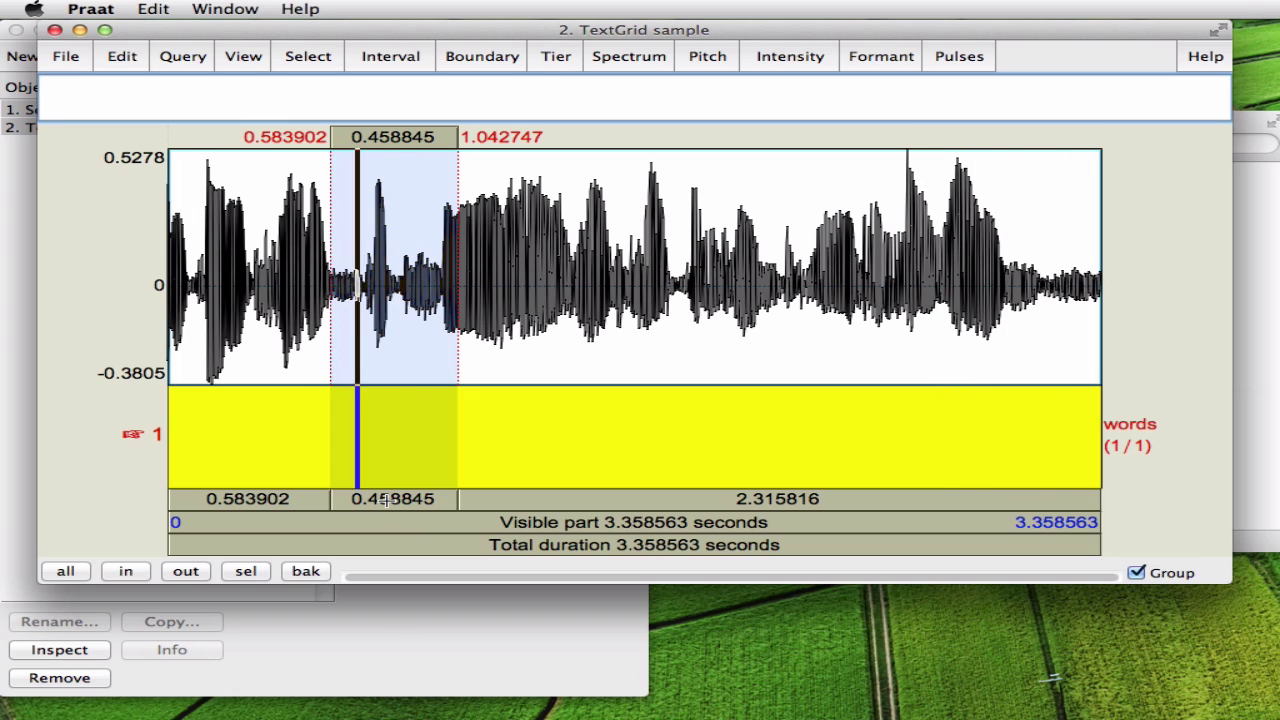
{"action": "left_click", "coordinate": [320, 500]}
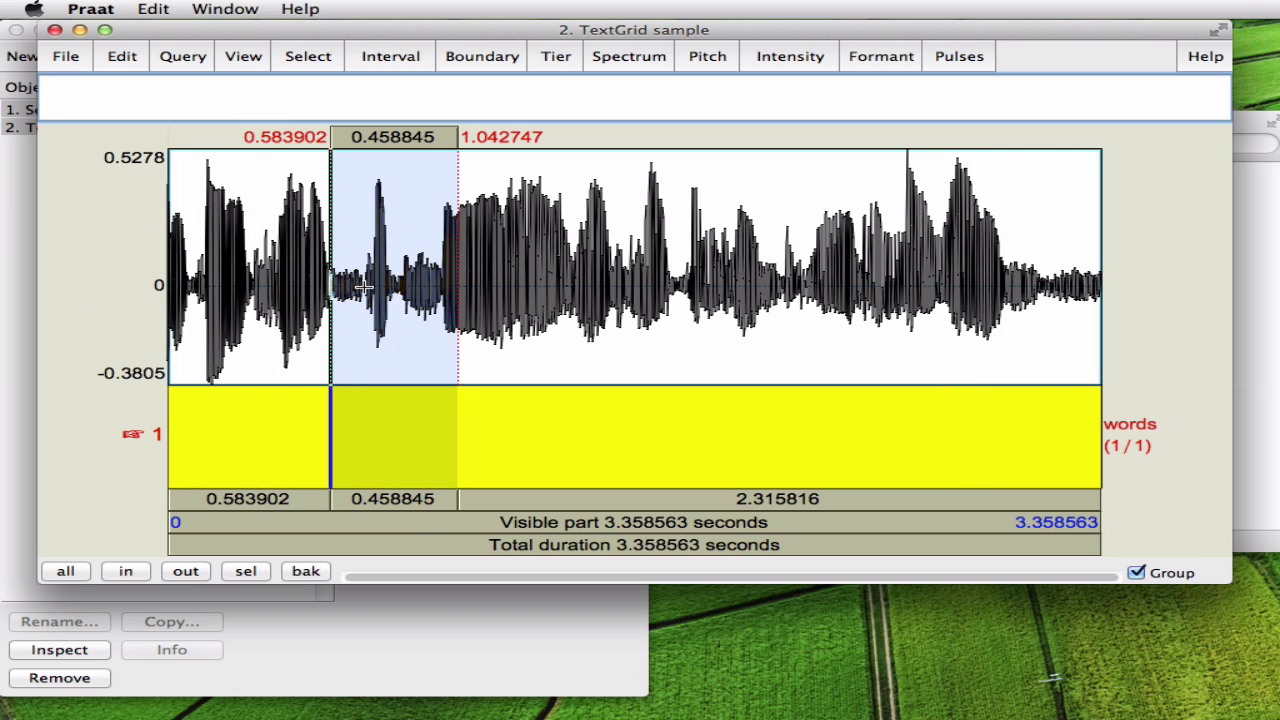
Step: Select the 0.77–1.17 s stretch and zoom in to half of the recording
{"action": "left_click_drag", "start_coordinate": [238, 290], "coordinate": [414, 290]}
{"action": "left_click_drag", "start_coordinate": [591, 470], "coordinate": [883, 470]}
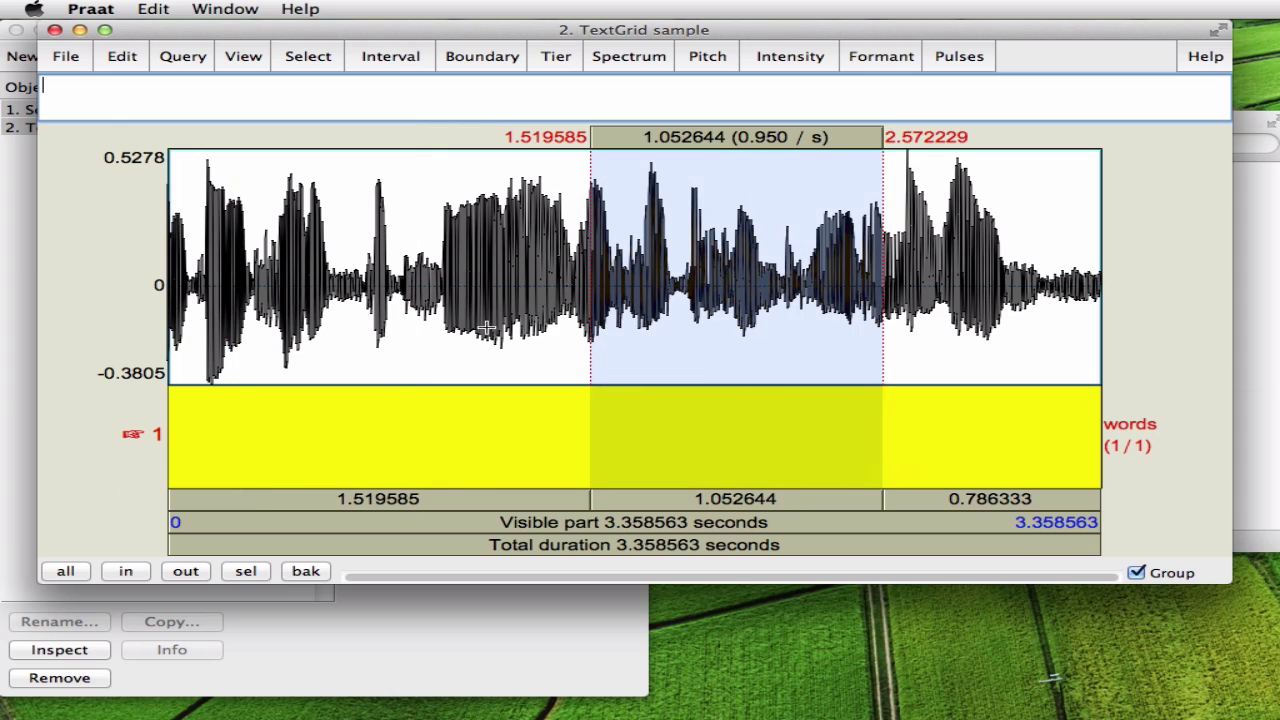
{"action": "left_click_drag", "start_coordinate": [383, 325], "coordinate": [494, 325]}
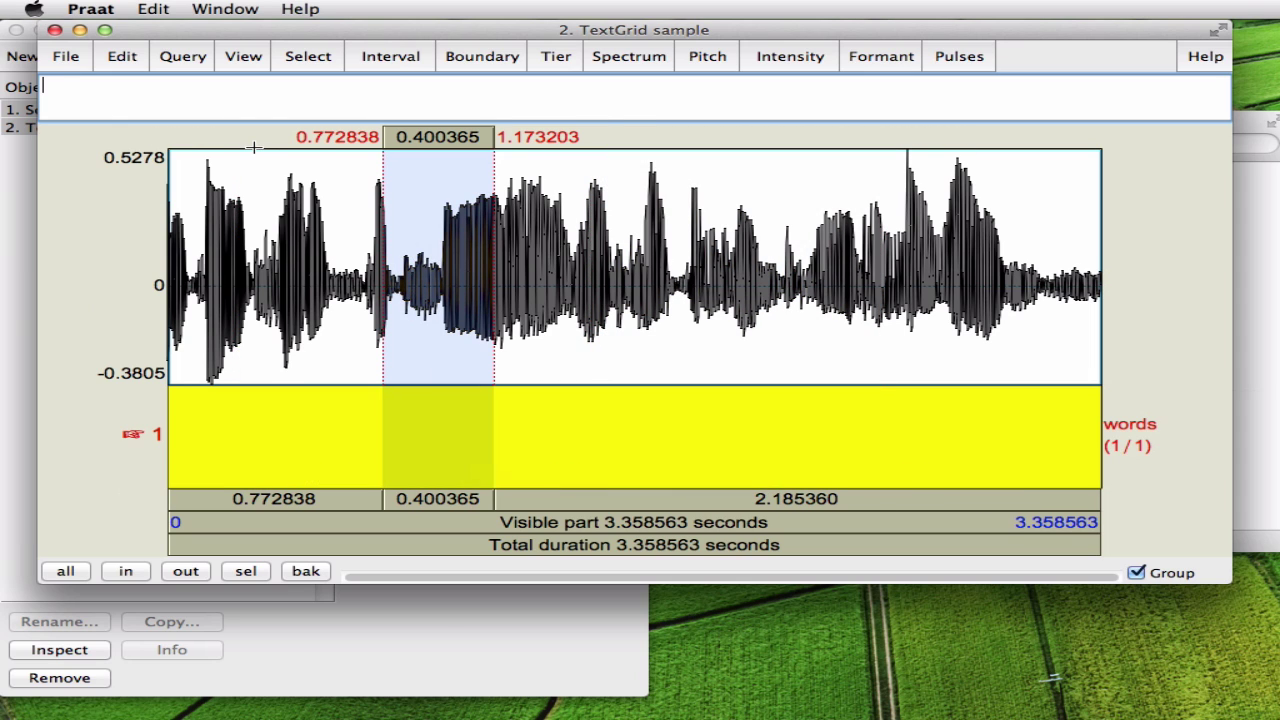
{"action": "mouse_move", "coordinate": [433, 90]}
{"action": "left_mouse_down"}
{"action": "mouse_move", "coordinate": [225, 97]}
{"action": "mouse_move", "coordinate": [291, 120]}
{"action": "left_mouse_up"}
{"action": "left_click", "coordinate": [189, 574]}
{"action": "left_click", "coordinate": [127, 571]}
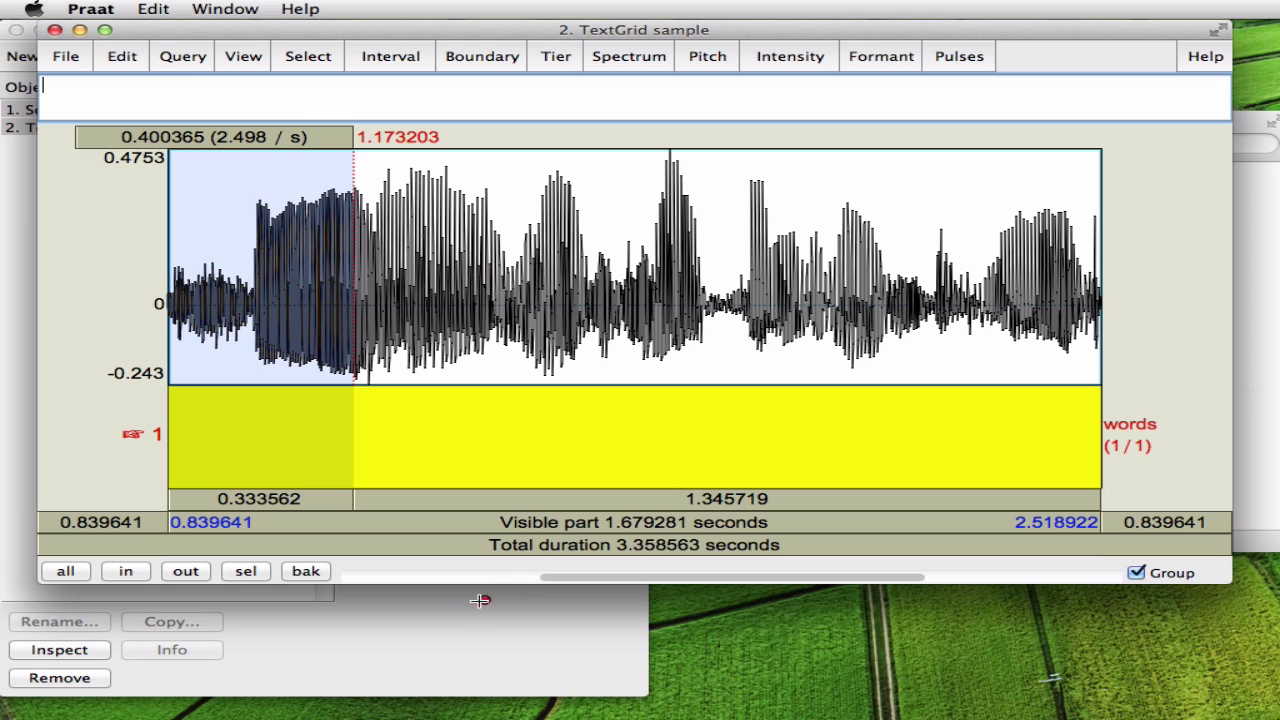
{"action": "mouse_move", "coordinate": [425, 636]}
{"action": "left_mouse_down"}
{"action": "mouse_move", "coordinate": [460, 604]}
{"action": "mouse_move", "coordinate": [463, 617]}
{"action": "left_mouse_up"}
Step: Add a boundary on the words tier at 0.291951 s near the recording's start
{"action": "left_click_drag", "start_coordinate": [590, 585], "coordinate": [392, 584]}
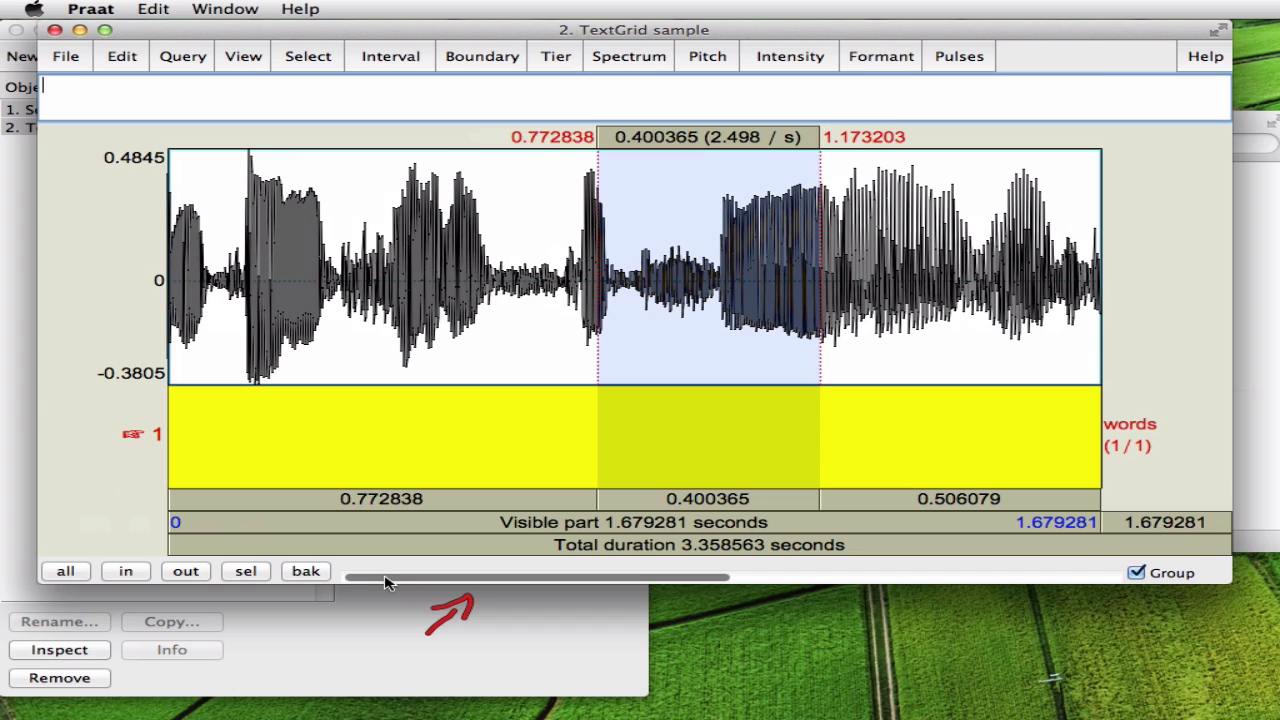
{"action": "left_click", "coordinate": [329, 190]}
{"action": "left_click_drag", "start_coordinate": [349, 204], "coordinate": [365, 205]}
{"action": "left_click", "coordinate": [348, 210]}
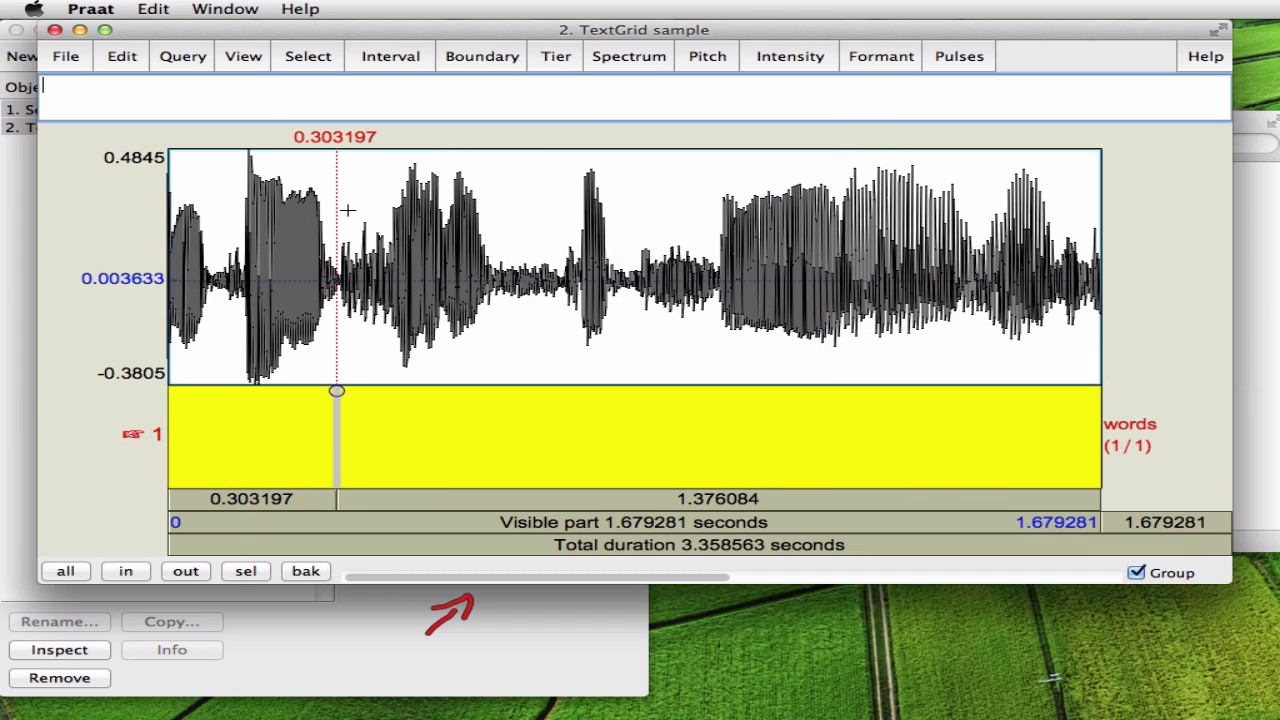
{"action": "left_click", "coordinate": [683, 250]}
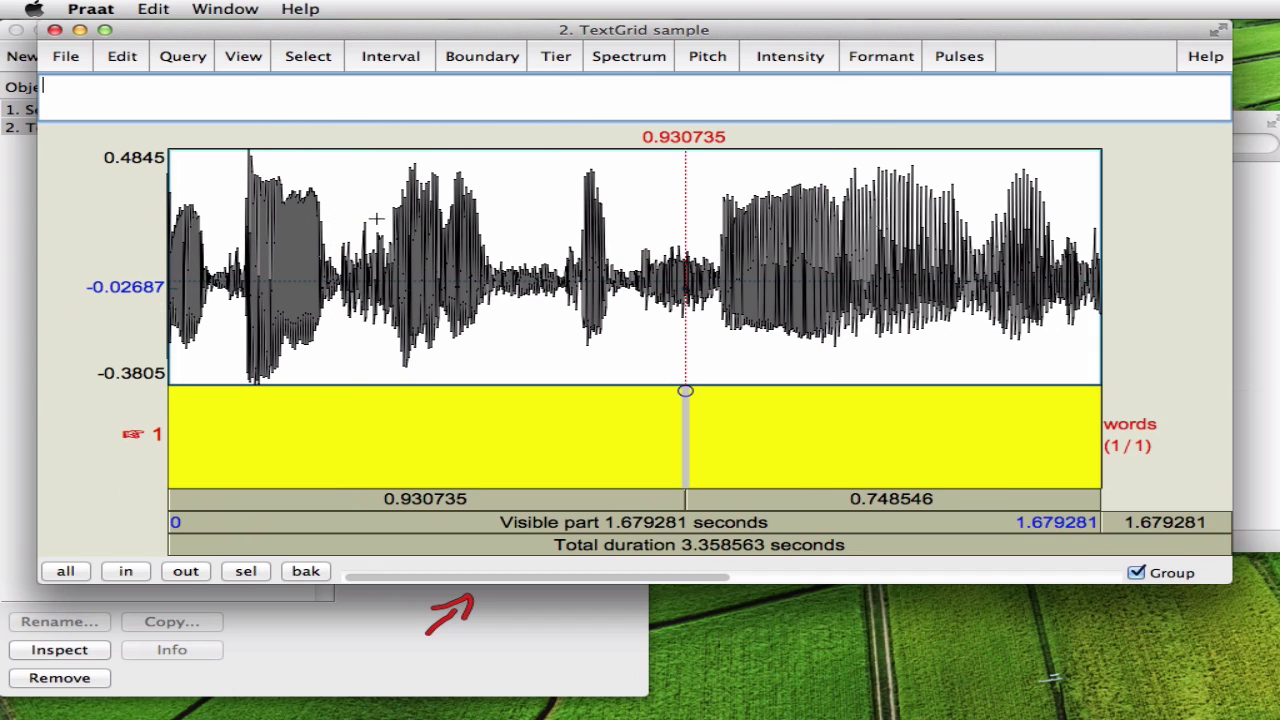
{"action": "left_click", "coordinate": [341, 207]}
{"action": "left_click", "coordinate": [330, 224]}
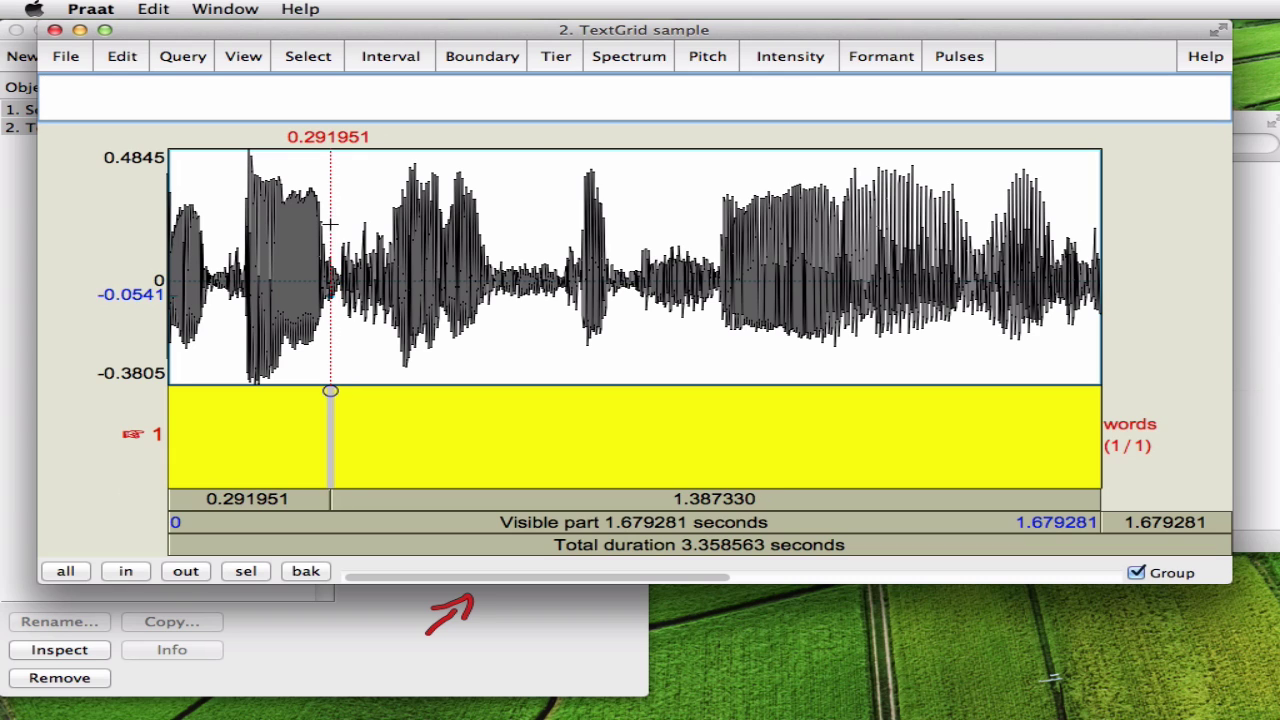
{"action": "mouse_move", "coordinate": [372, 385]}
{"action": "left_mouse_down"}
{"action": "mouse_move", "coordinate": [436, 348]}
{"action": "mouse_move", "coordinate": [362, 384]}
{"action": "mouse_move", "coordinate": [425, 386]}
{"action": "left_mouse_up"}
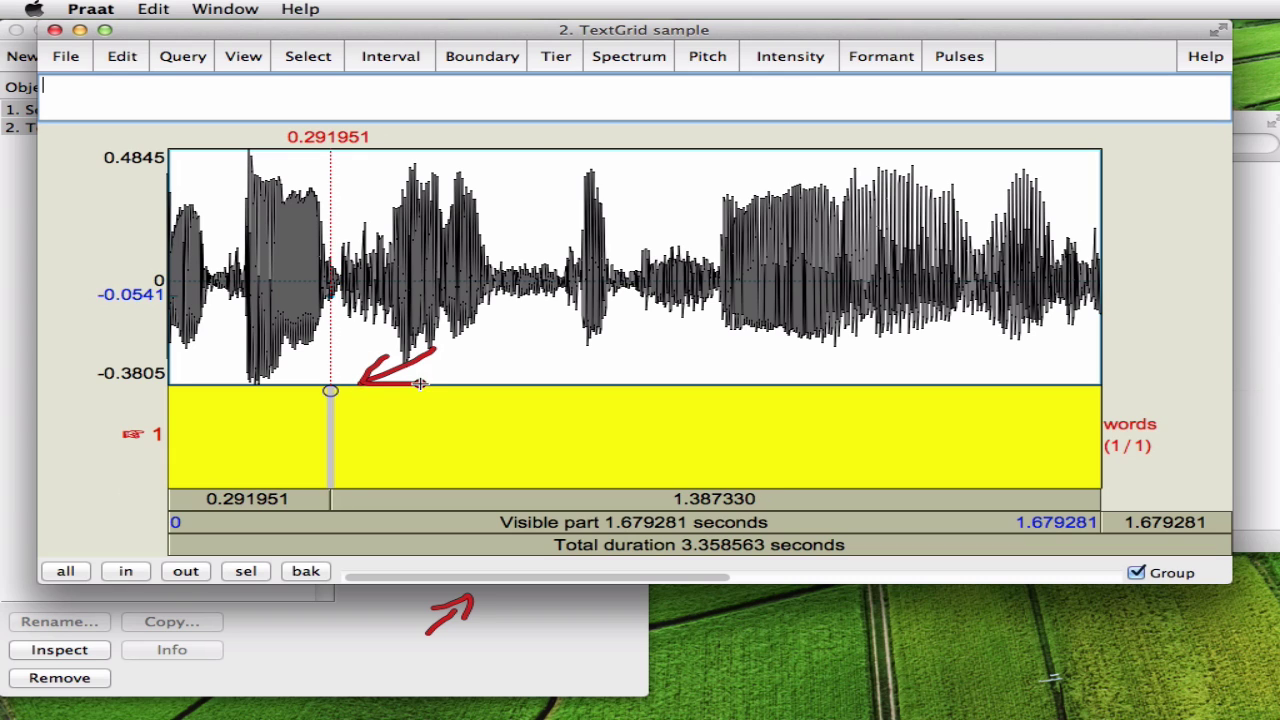
{"action": "left_click", "coordinate": [330, 390]}
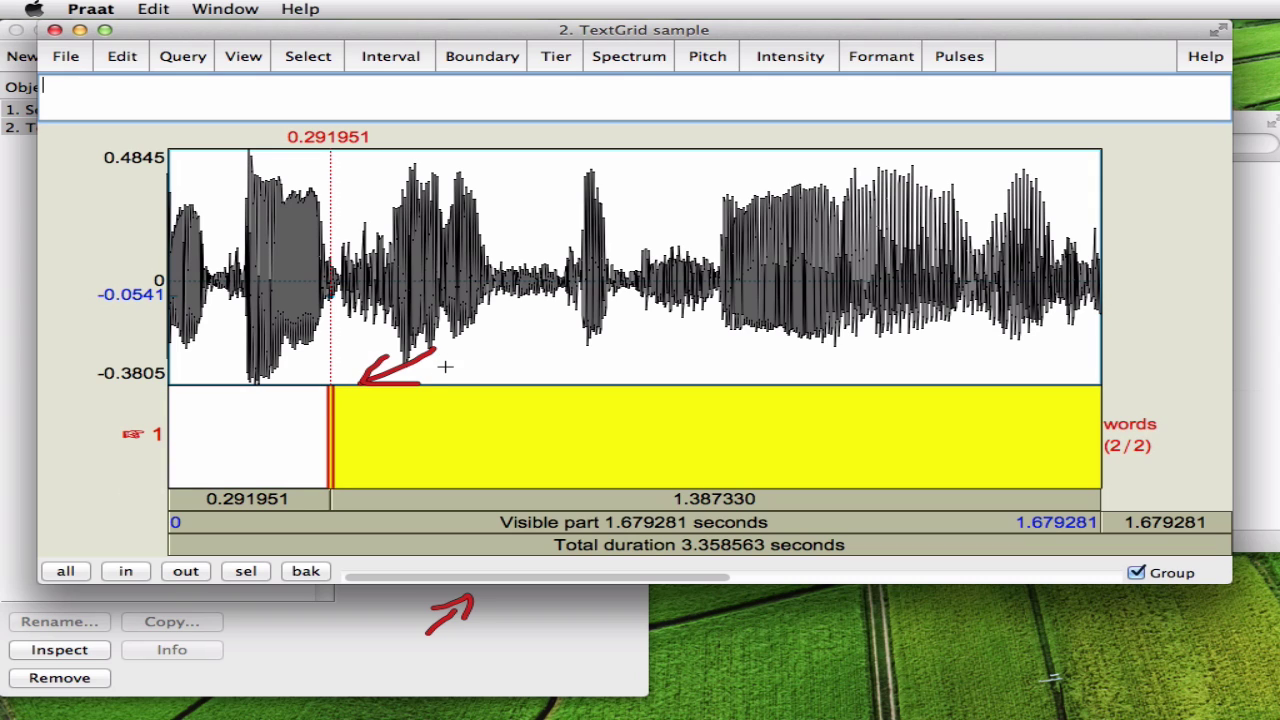
Step: Move the boundary to 0.307696 s, replaying the first interval to check it
{"action": "left_click", "coordinate": [273, 497]}
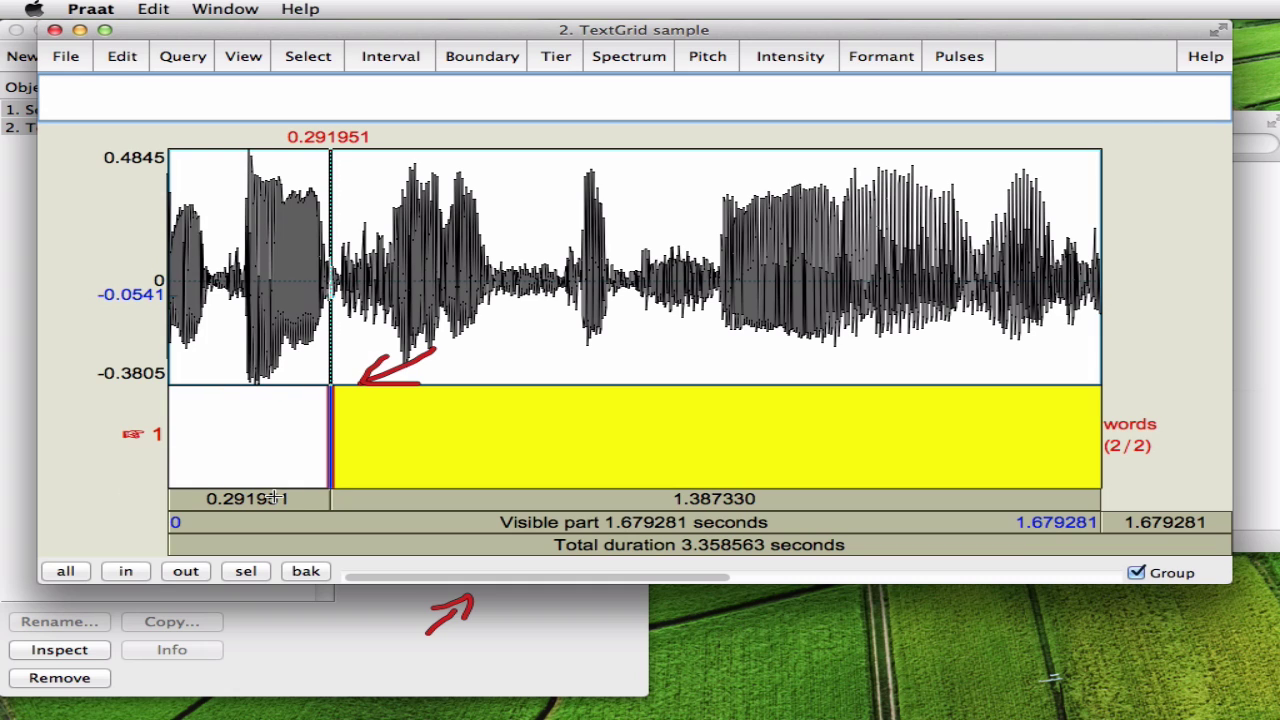
{"action": "left_click", "coordinate": [273, 497]}
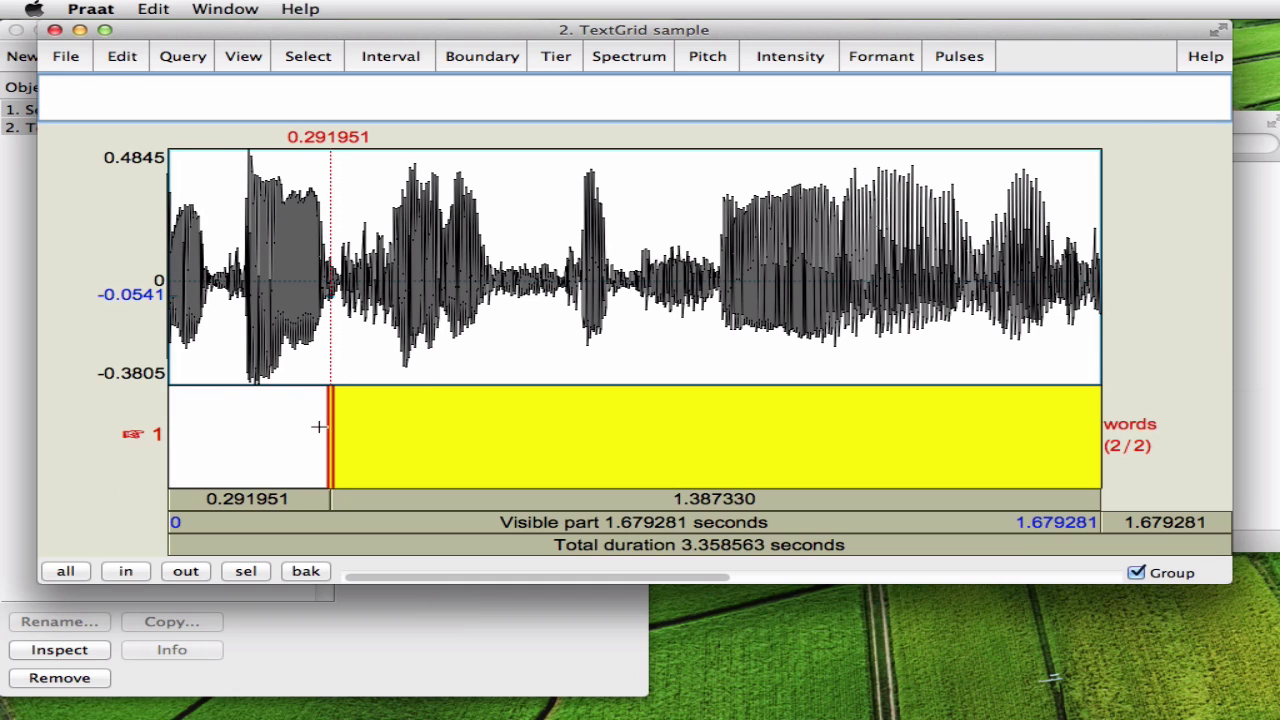
{"action": "mouse_move", "coordinate": [329, 416]}
{"action": "left_mouse_down"}
{"action": "mouse_move", "coordinate": [411, 420]}
{"action": "mouse_move", "coordinate": [339, 425]}
{"action": "left_mouse_up"}
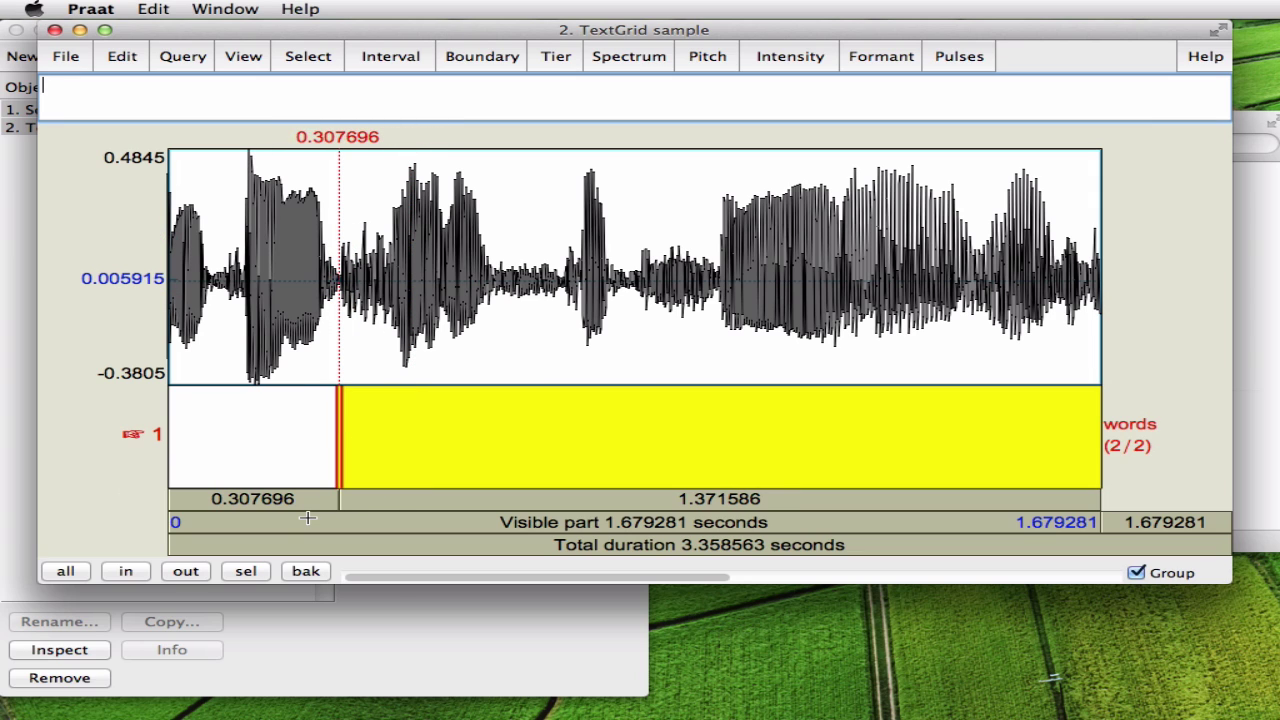
{"action": "left_click", "coordinate": [293, 508]}
{"action": "left_click", "coordinate": [293, 506]}
{"action": "mouse_move", "coordinate": [380, 196]}
{"action": "left_mouse_down"}
{"action": "mouse_move", "coordinate": [344, 211]}
{"action": "mouse_move", "coordinate": [364, 213]}
{"action": "left_mouse_up"}
Step: Label the first interval of the words tier 'something'
{"action": "type", "text": "something"}
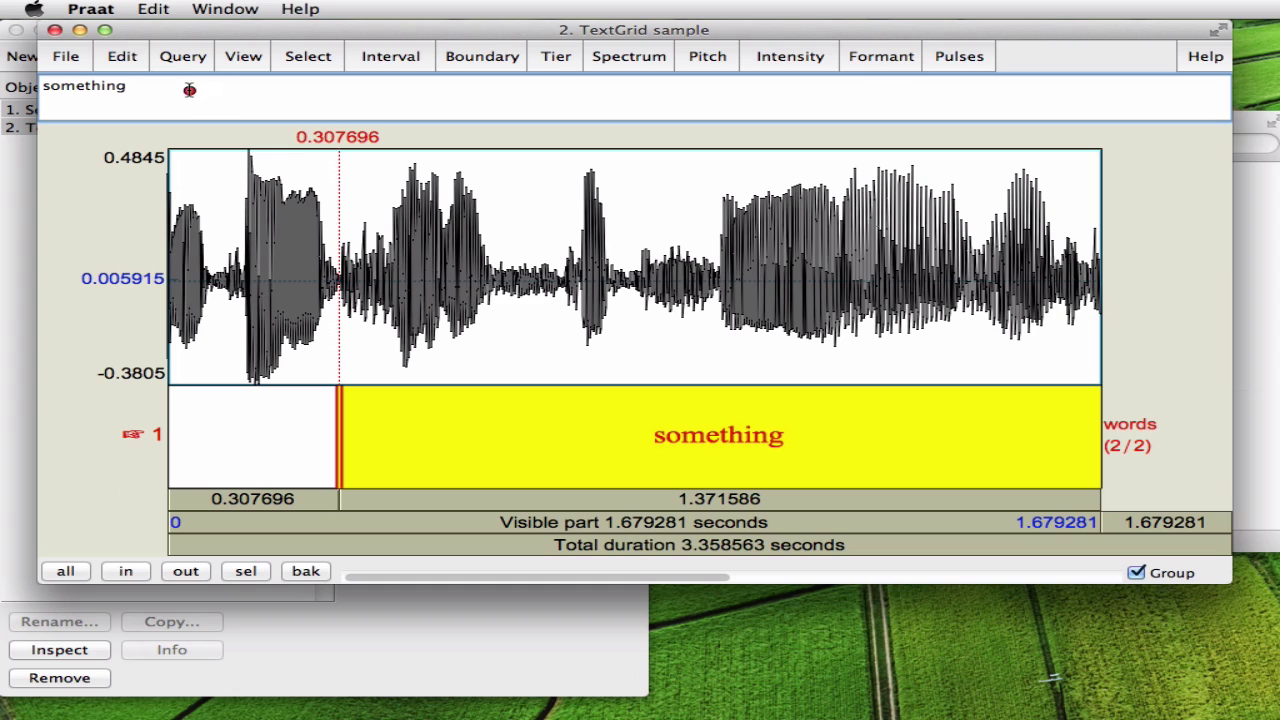
{"action": "mouse_move", "coordinate": [185, 90]}
{"action": "left_mouse_down"}
{"action": "mouse_move", "coordinate": [320, 90]}
{"action": "mouse_move", "coordinate": [172, 88]}
{"action": "mouse_move", "coordinate": [224, 93]}
{"action": "left_mouse_up"}
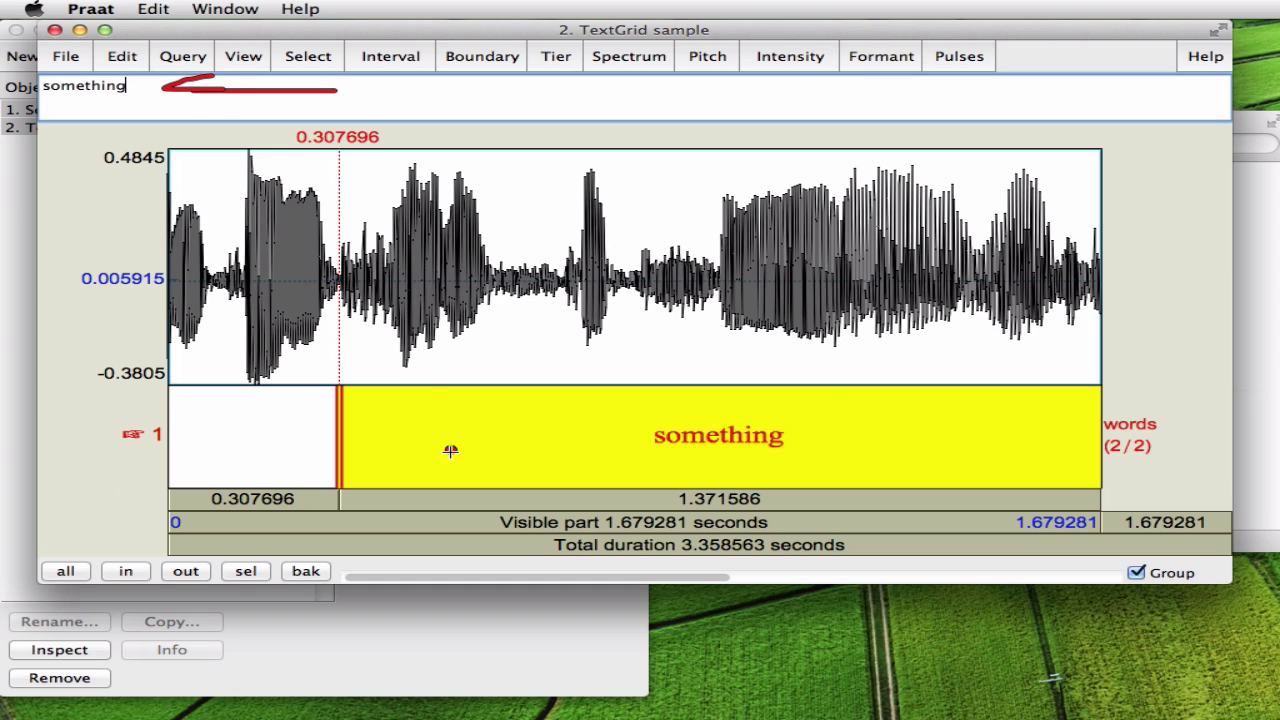
{"action": "mouse_move", "coordinate": [815, 395]}
{"action": "left_mouse_down"}
{"action": "mouse_move", "coordinate": [717, 459]}
{"action": "mouse_move", "coordinate": [810, 453]}
{"action": "left_mouse_up"}
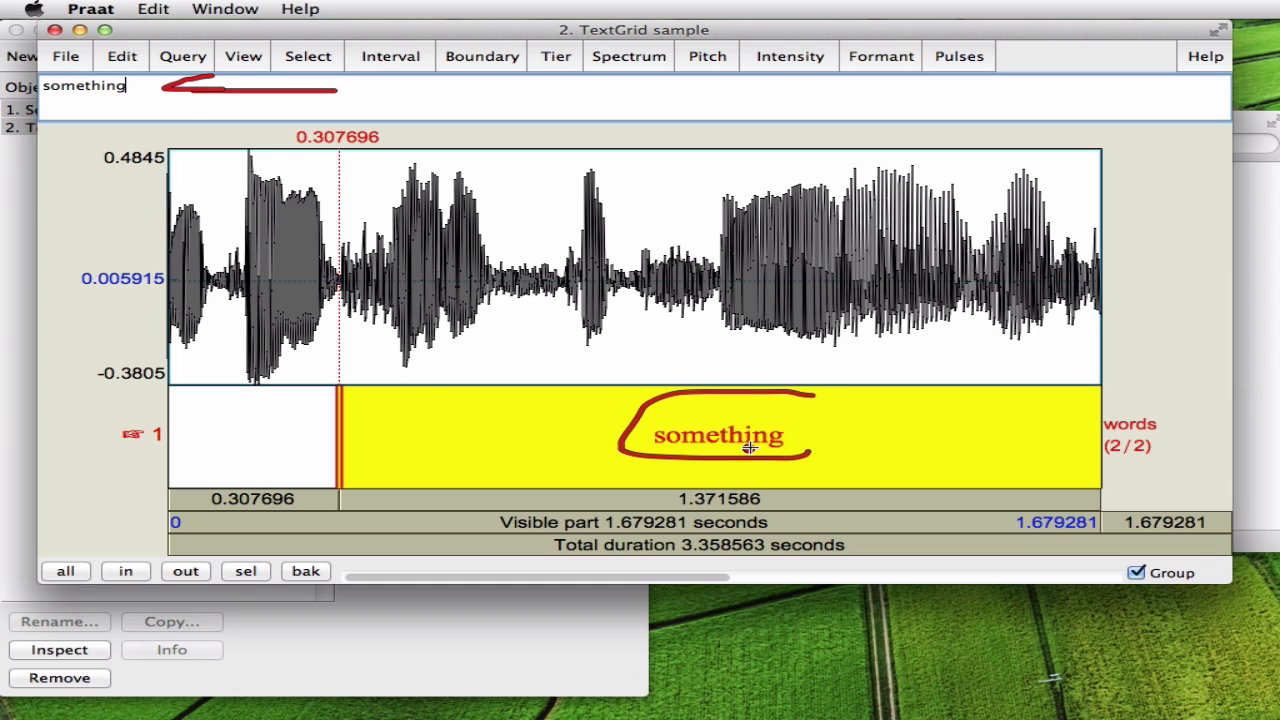
{"action": "key", "text": "Escape"}
{"action": "left_click", "coordinate": [240, 440]}
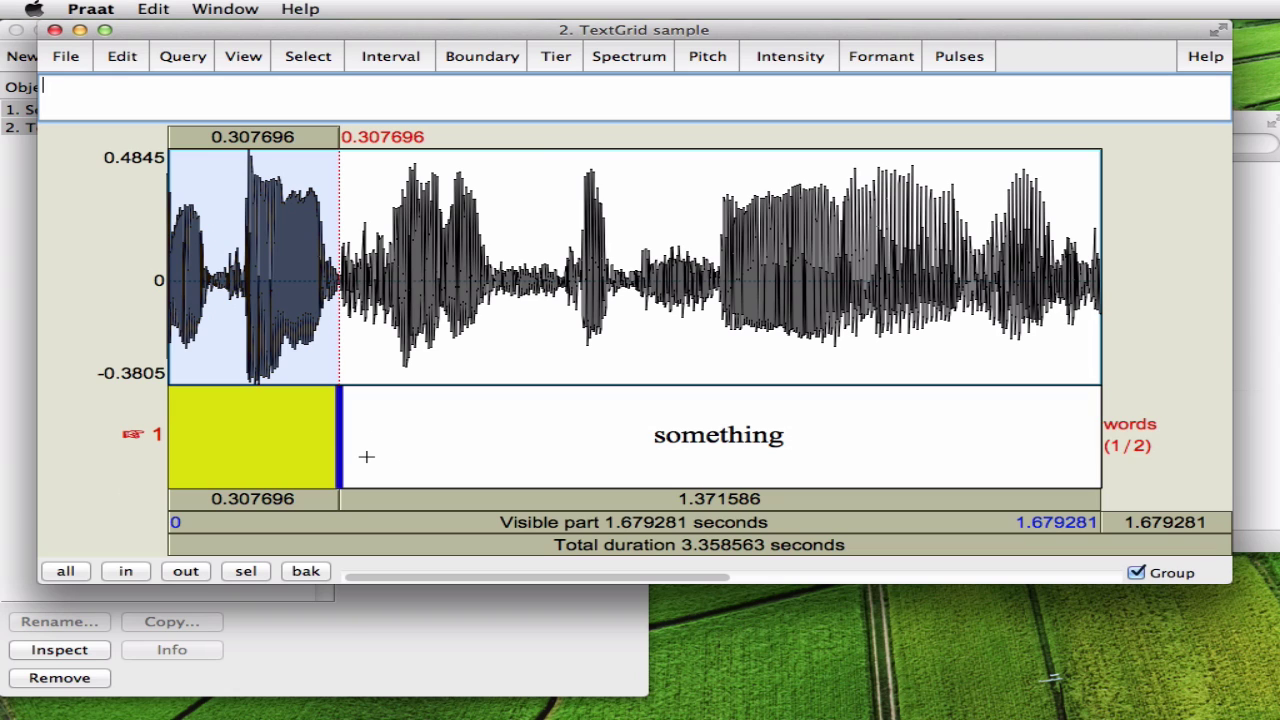
{"action": "type", "text": "something"}
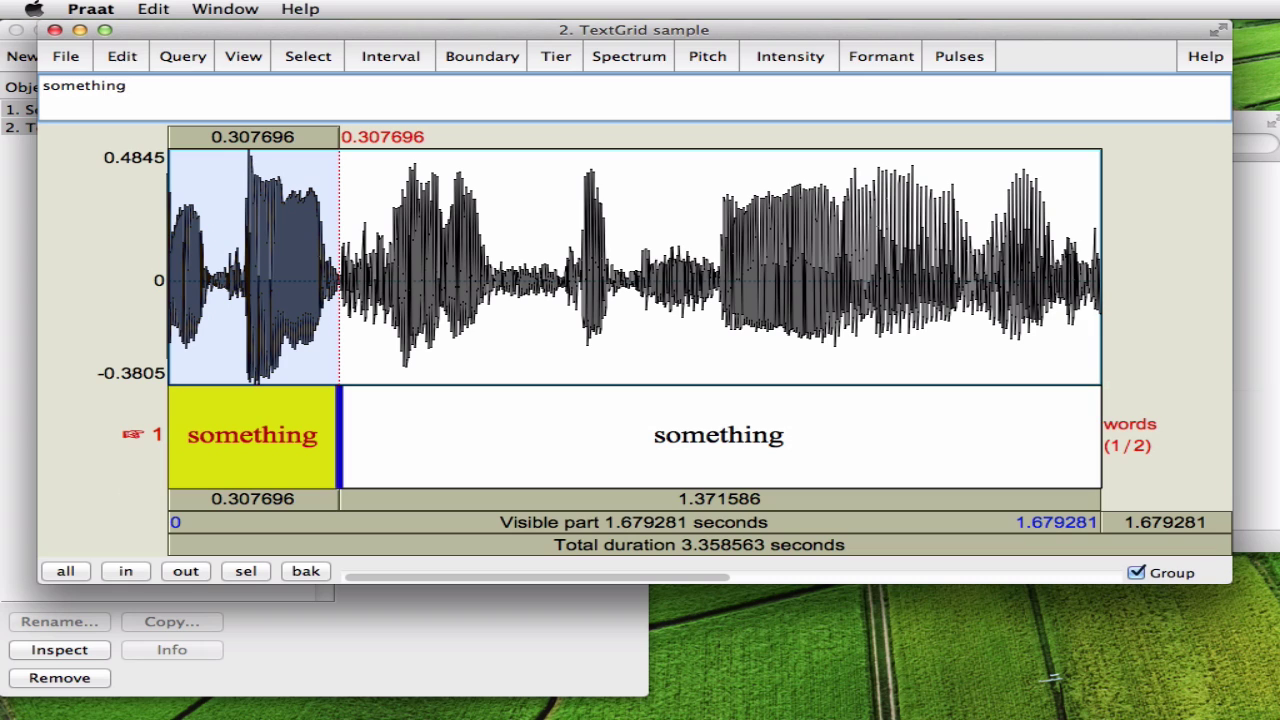
Step: Erase the 'something' label from the second interval
{"action": "left_click_drag", "start_coordinate": [150, 72], "coordinate": [172, 96]}
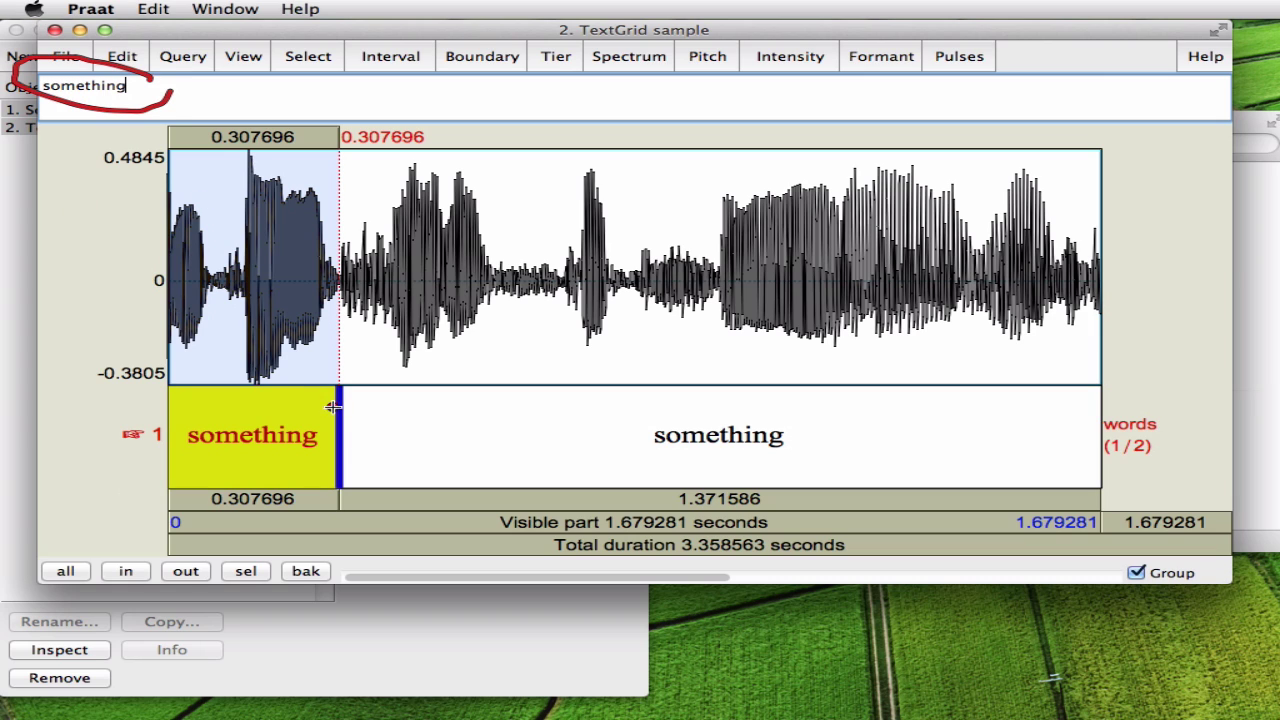
{"action": "mouse_move", "coordinate": [333, 407]}
{"action": "left_mouse_down"}
{"action": "mouse_move", "coordinate": [227, 491]}
{"action": "mouse_move", "coordinate": [340, 440]}
{"action": "left_mouse_up"}
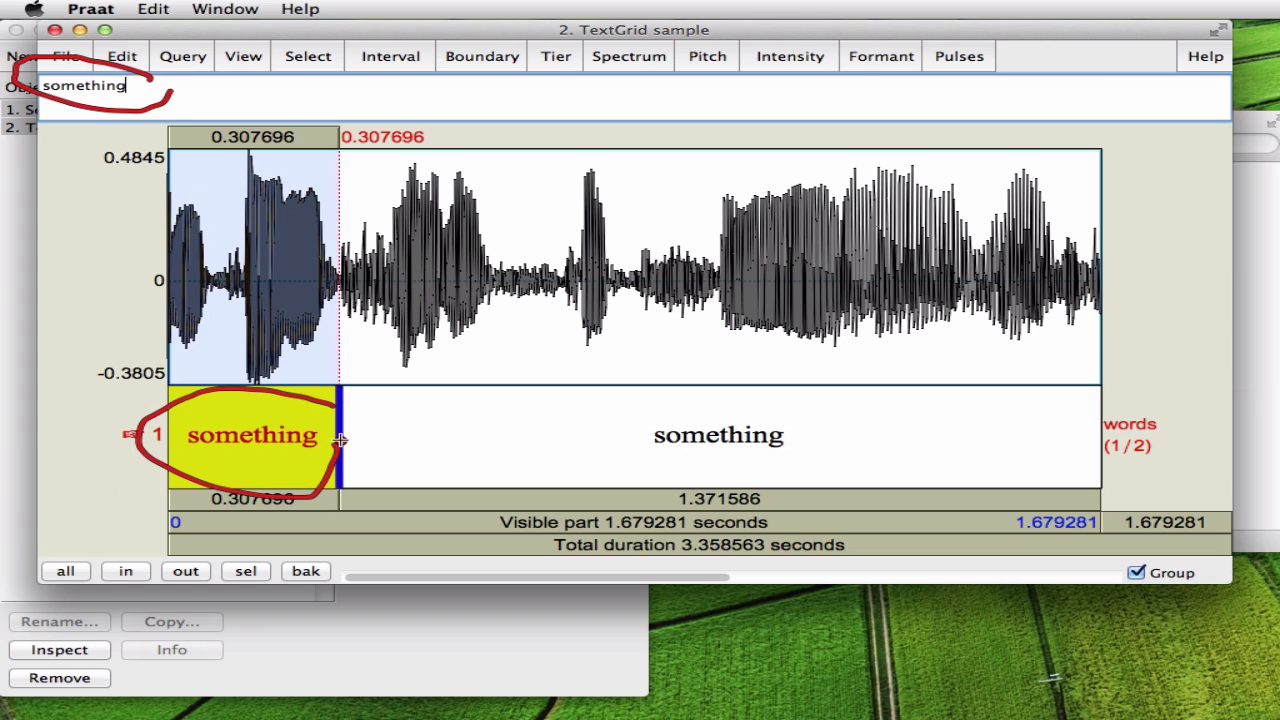
{"action": "left_click", "coordinate": [705, 450]}
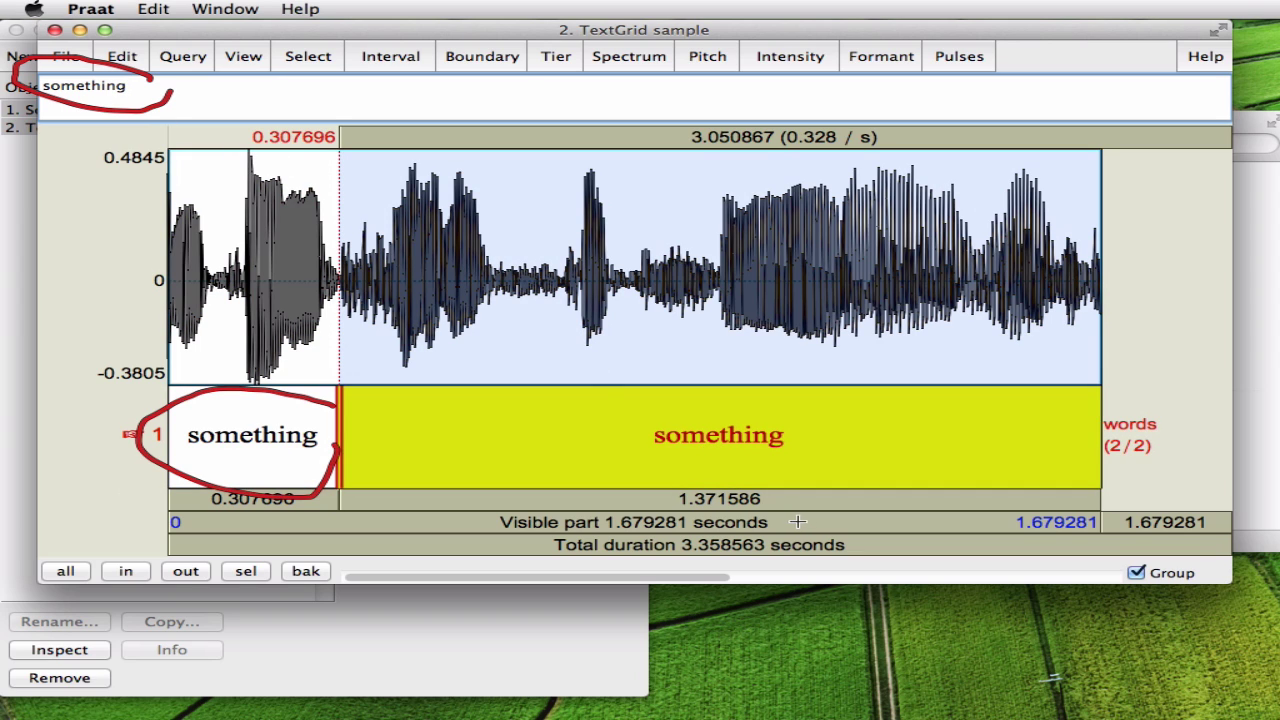
{"action": "mouse_move", "coordinate": [828, 440]}
{"action": "left_mouse_down"}
{"action": "mouse_move", "coordinate": [708, 395]}
{"action": "mouse_move", "coordinate": [766, 470]}
{"action": "left_mouse_up"}
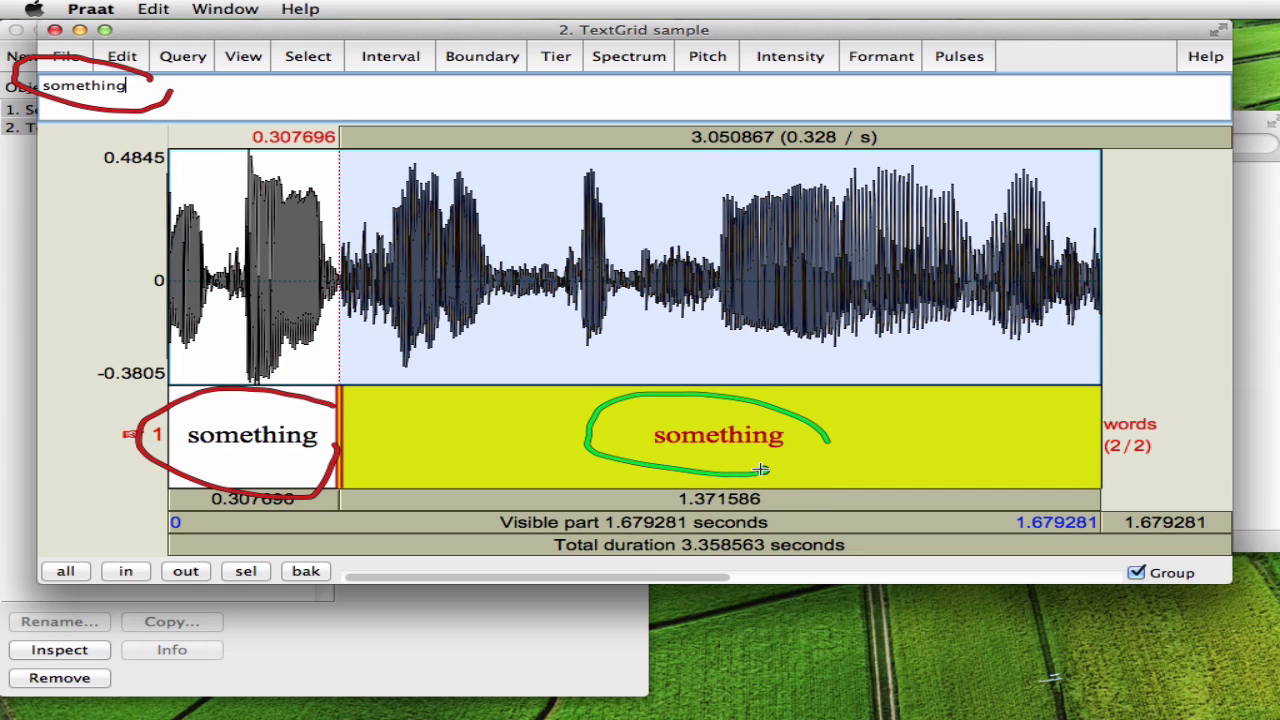
{"action": "mouse_move", "coordinate": [189, 106]}
{"action": "left_mouse_down"}
{"action": "mouse_move", "coordinate": [273, 116]}
{"action": "mouse_move", "coordinate": [175, 103]}
{"action": "mouse_move", "coordinate": [212, 116]}
{"action": "left_mouse_up"}
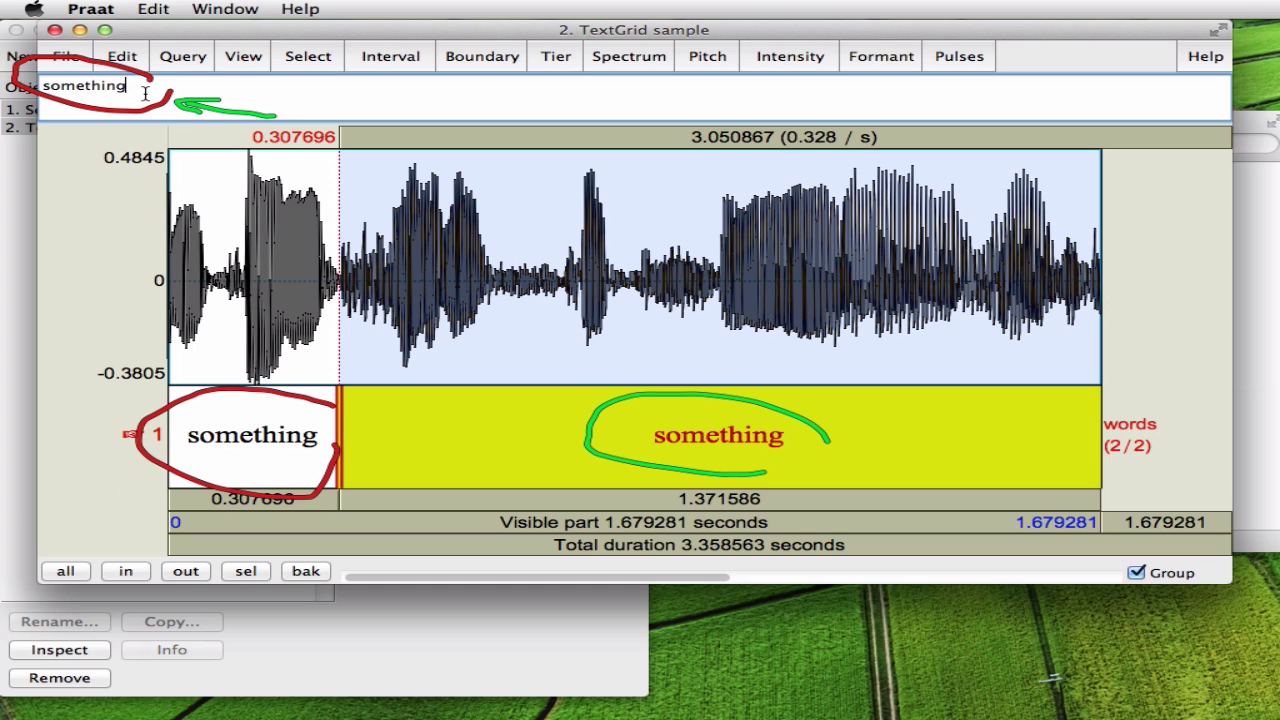
{"action": "key", "text": "BackSpace"}
{"action": "key", "text": "BackSpace"}
{"action": "key", "text": "BackSpace"}
{"action": "key", "text": "BackSpace"}
{"action": "key", "text": "BackSpace"}
{"action": "key", "text": "BackSpace"}
{"action": "key", "text": "BackSpace"}
{"action": "key", "text": "BackSpace"}
{"action": "key", "text": "BackSpace"}
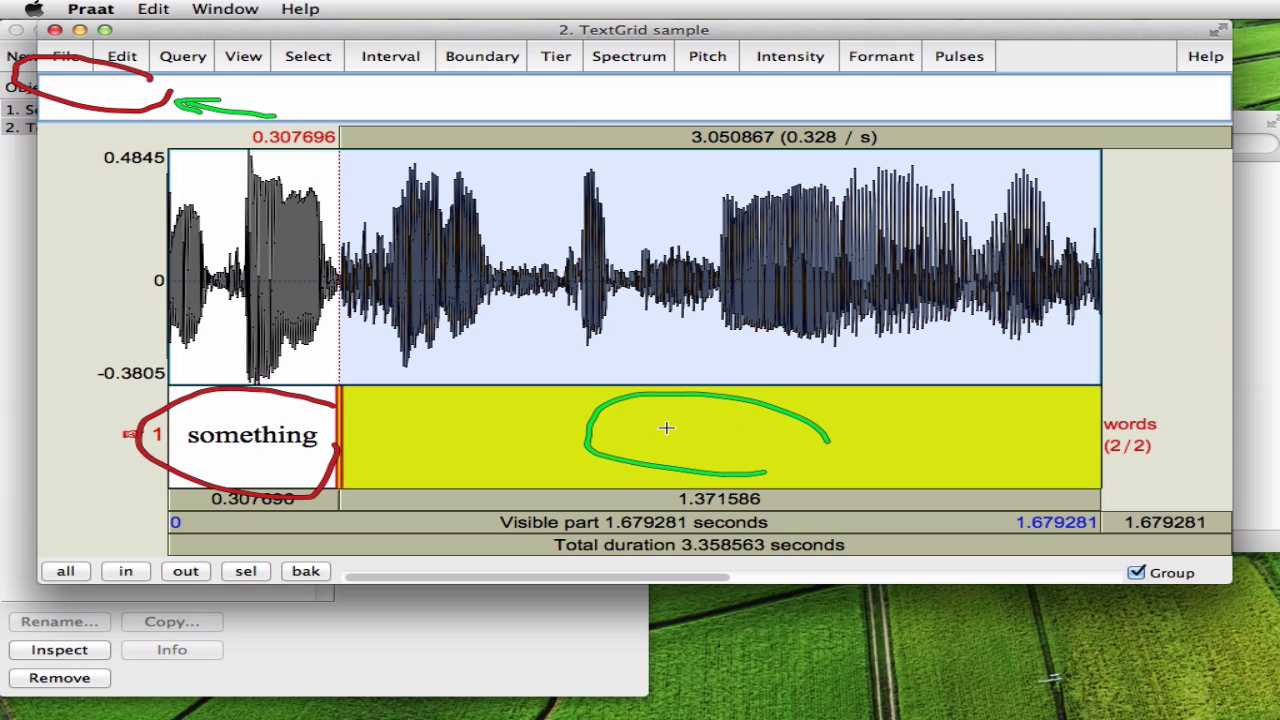
{"action": "key", "text": "Escape"}
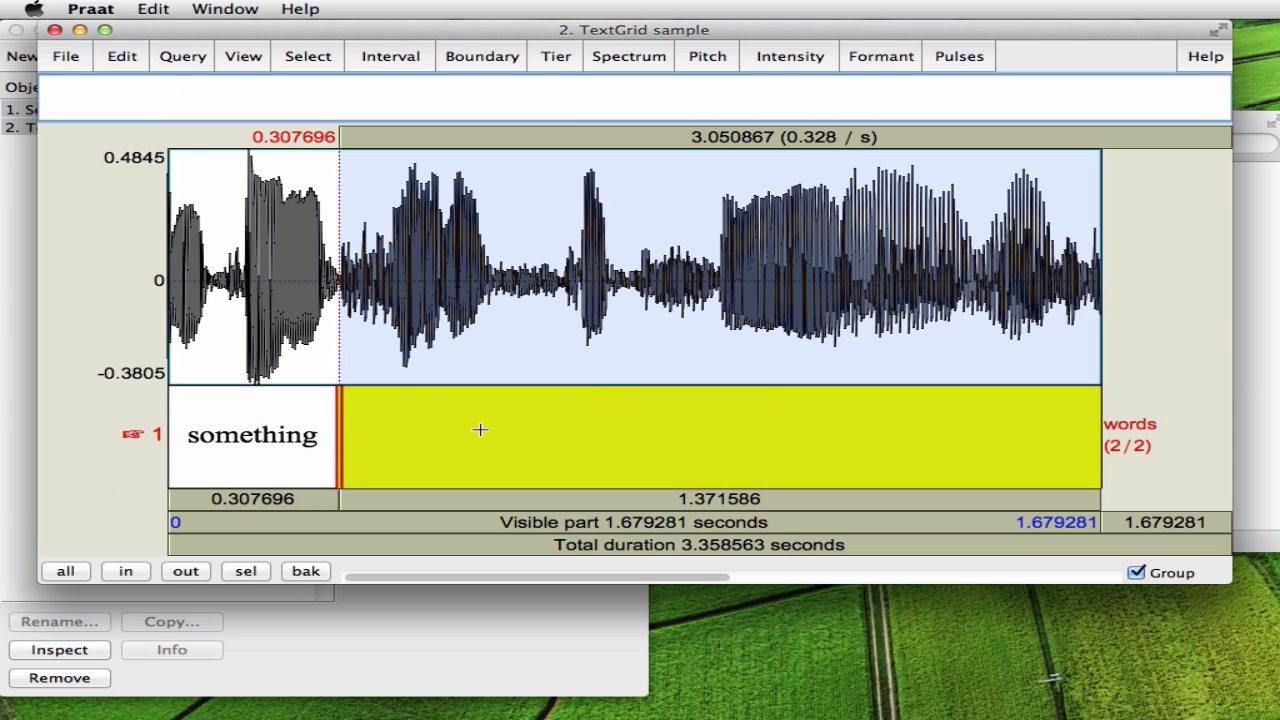
Step: Add a boundary on the words tier at the end of the word after 'something'
{"action": "left_click", "coordinate": [397, 326]}
{"action": "left_click", "coordinate": [498, 318]}
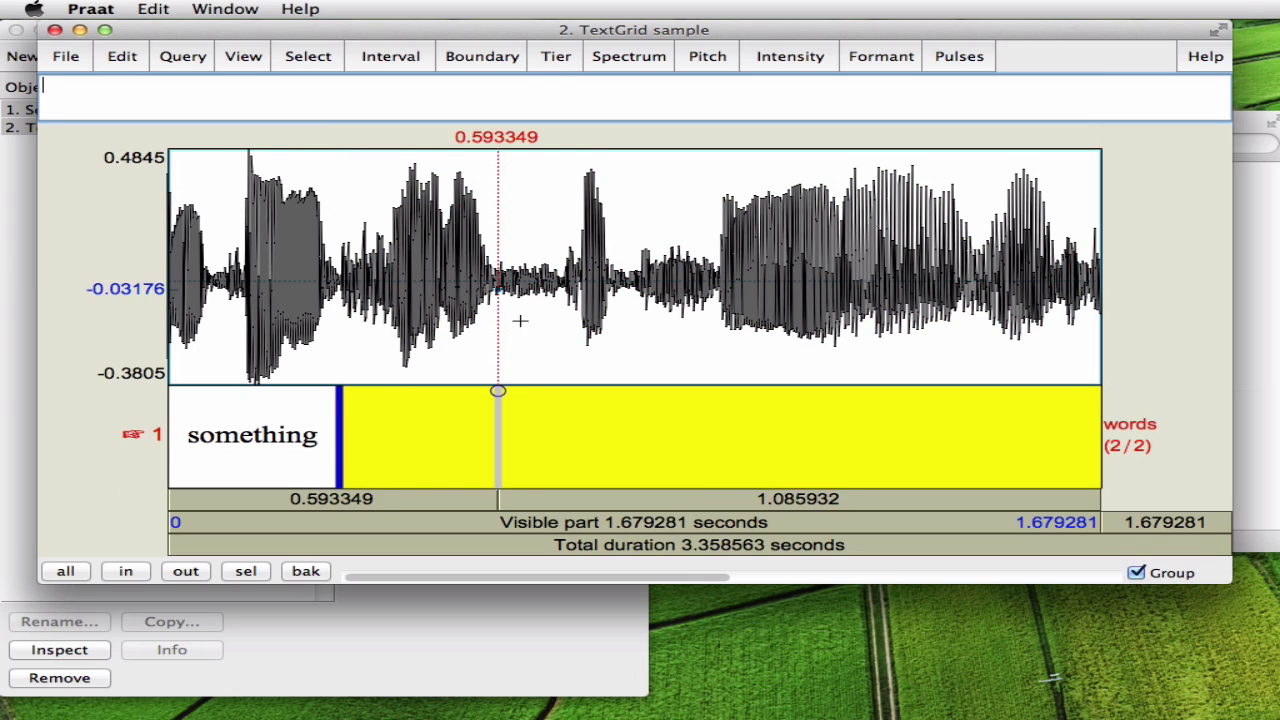
{"action": "left_click_drag", "start_coordinate": [521, 320], "coordinate": [462, 322]}
{"action": "left_click", "coordinate": [450, 323]}
{"action": "left_click", "coordinate": [500, 322]}
{"action": "left_click", "coordinate": [489, 322]}
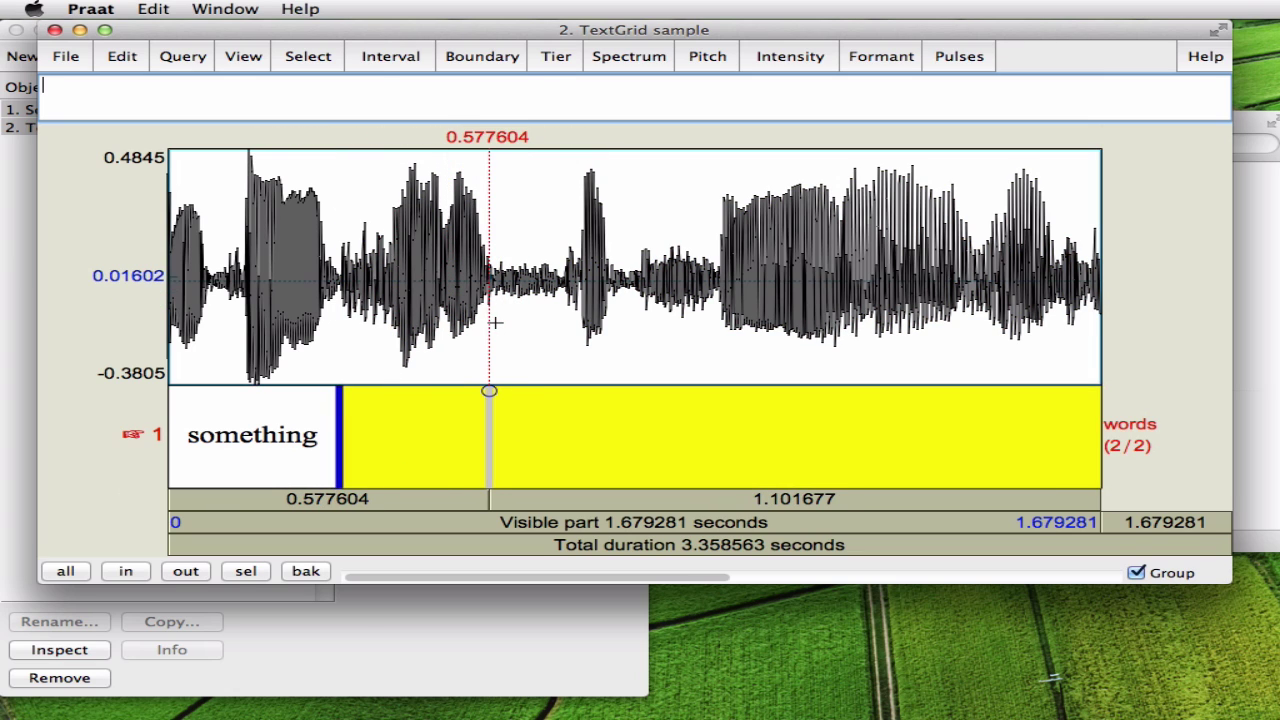
{"action": "left_click", "coordinate": [495, 322]}
{"action": "key", "text": "Return"}
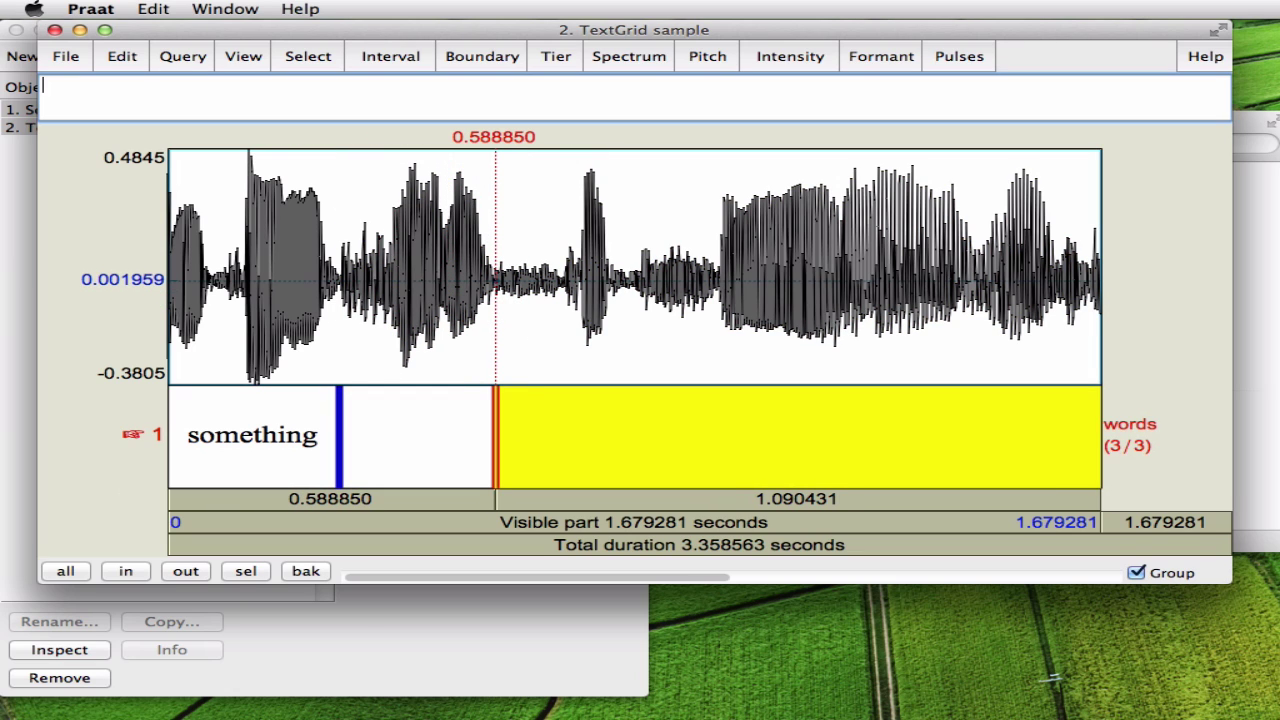
Step: Fit the new interval's end at 0.579854 s and label it 'kind'
{"action": "left_click", "coordinate": [433, 445]}
{"action": "left_click", "coordinate": [428, 499]}
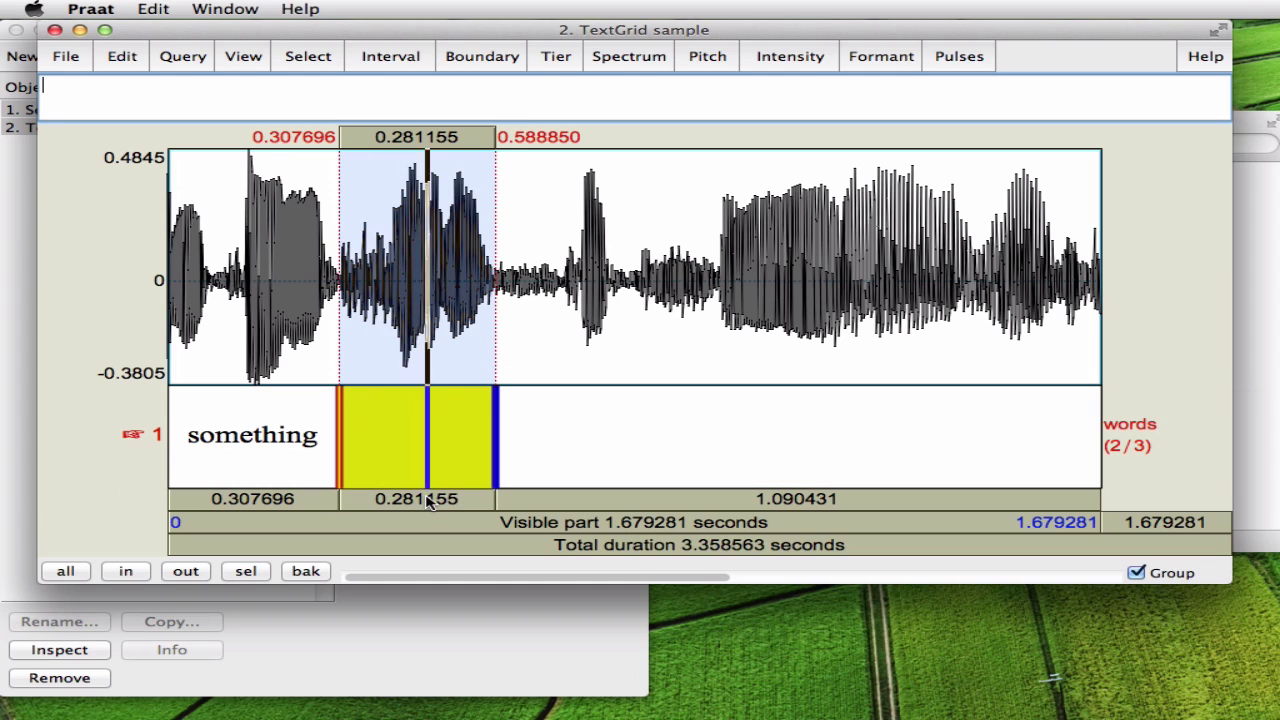
{"action": "left_click", "coordinate": [498, 458]}
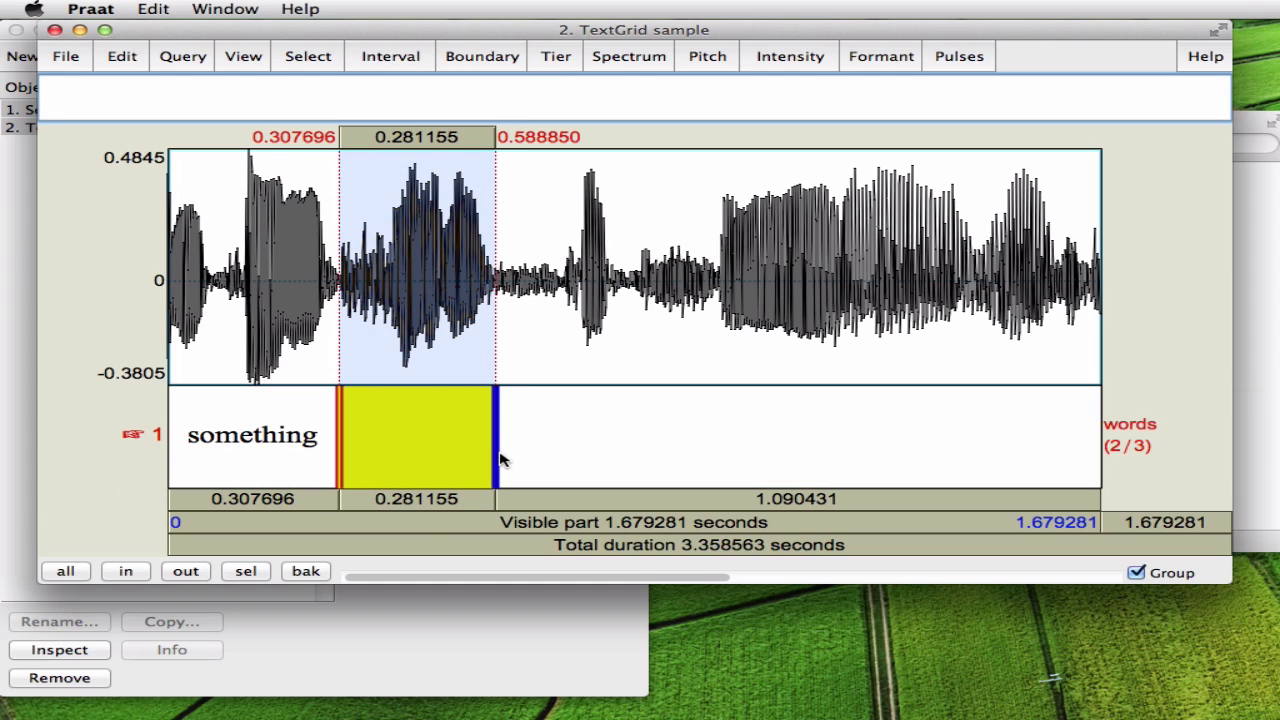
{"action": "left_click_drag", "start_coordinate": [498, 455], "coordinate": [565, 455]}
{"action": "left_click", "coordinate": [518, 503]}
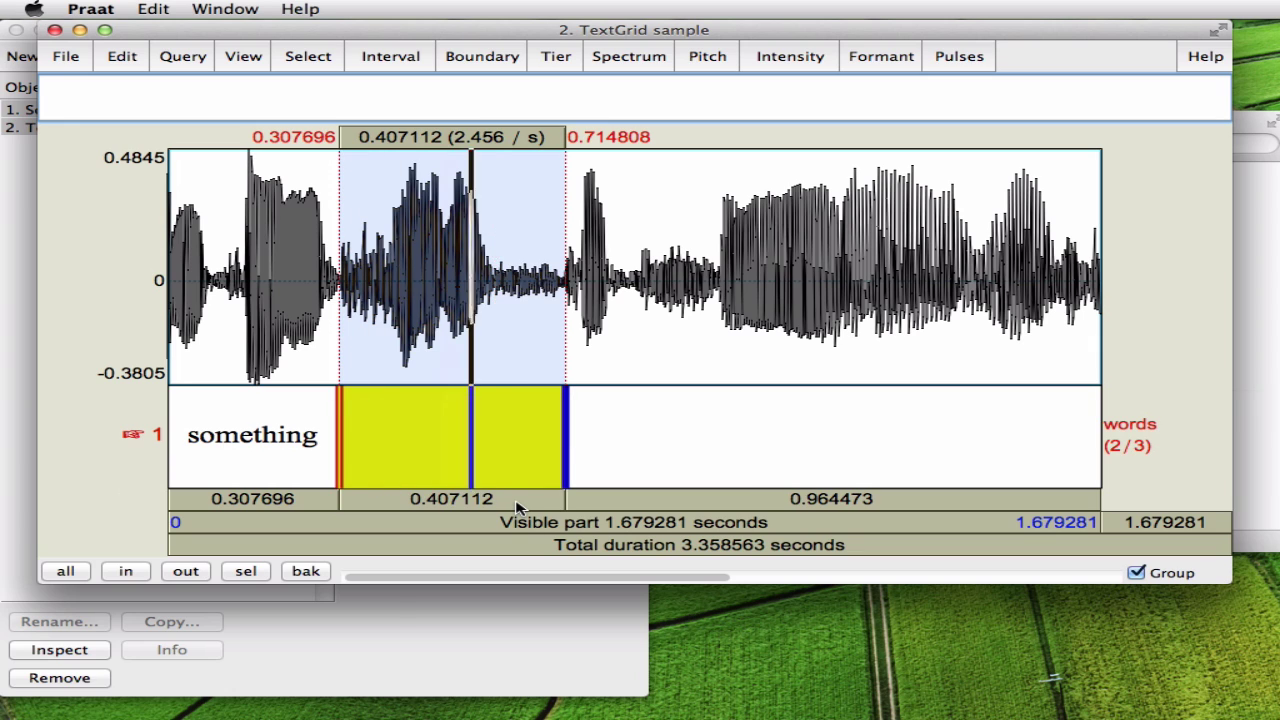
{"action": "left_click", "coordinate": [565, 438]}
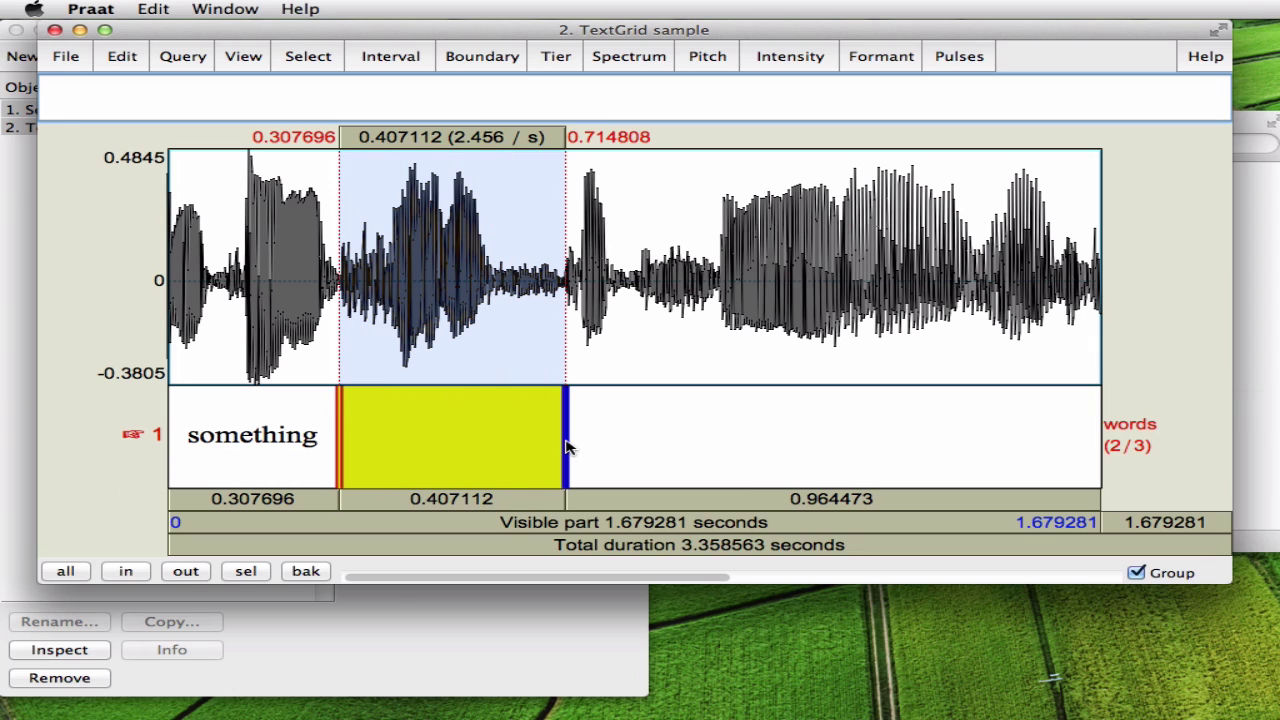
{"action": "left_click_drag", "start_coordinate": [565, 438], "coordinate": [490, 456]}
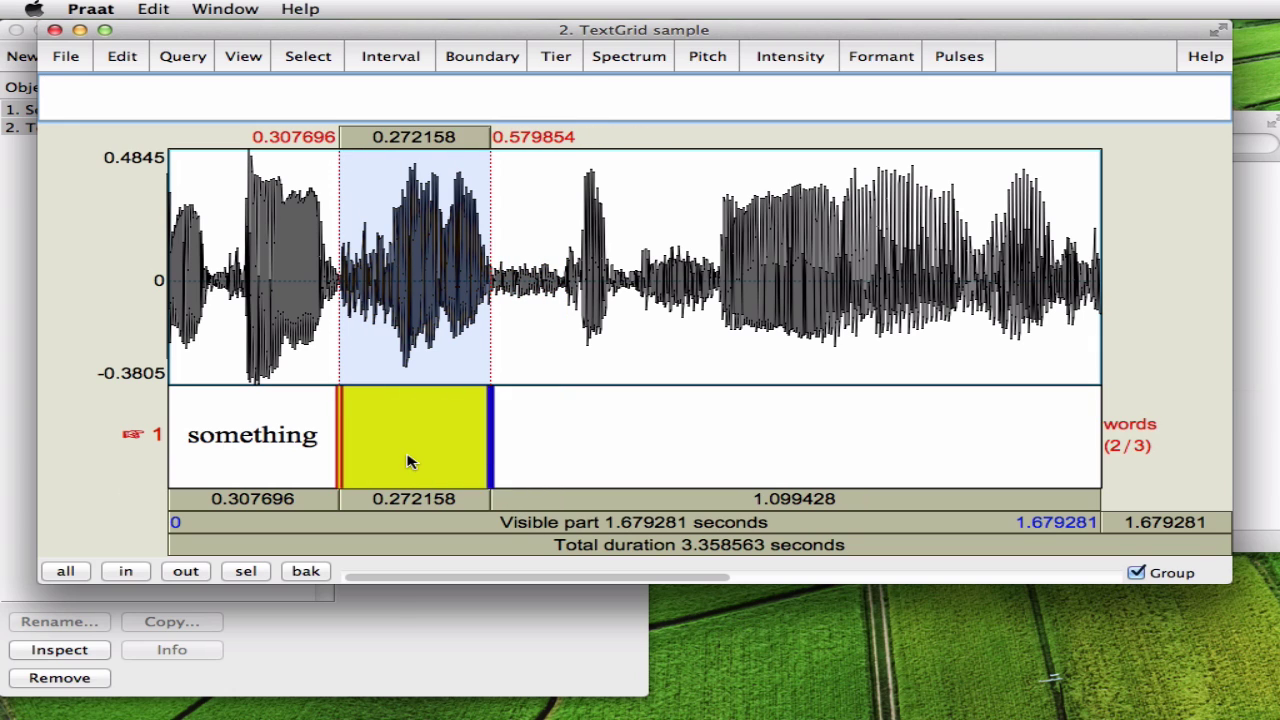
{"action": "type", "text": "kind"}
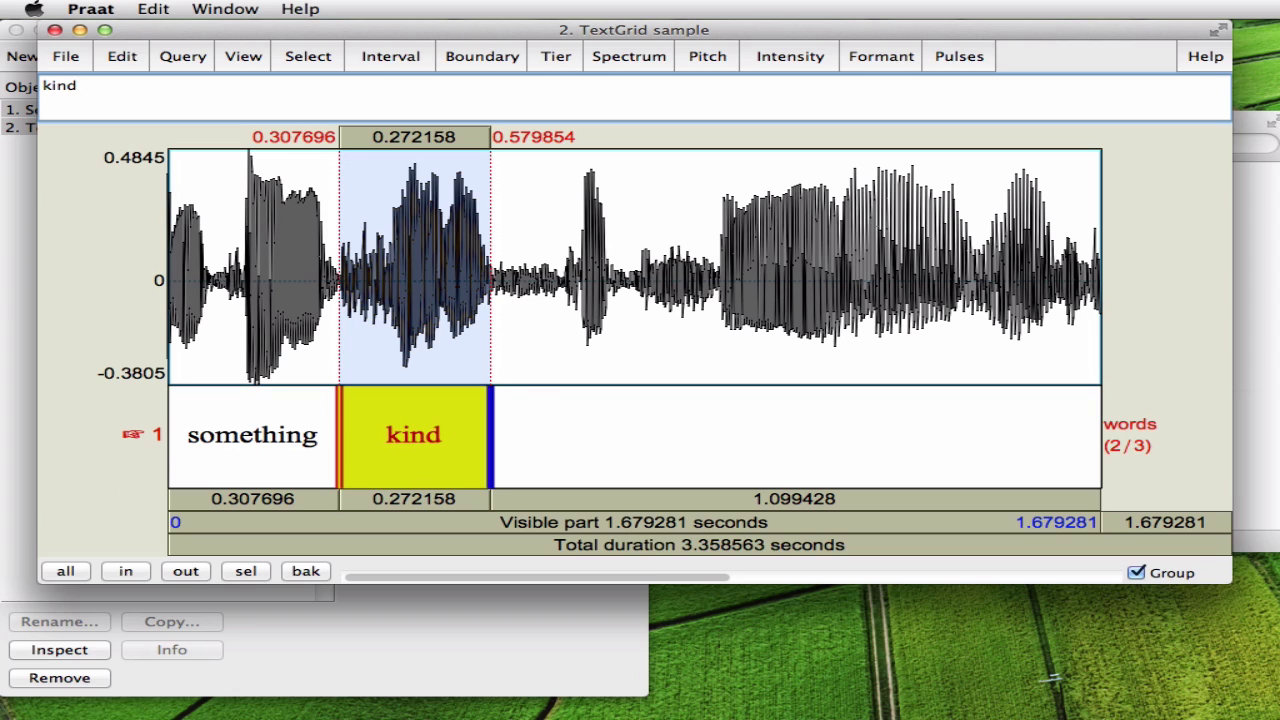
{"action": "left_click", "coordinate": [566, 328]}
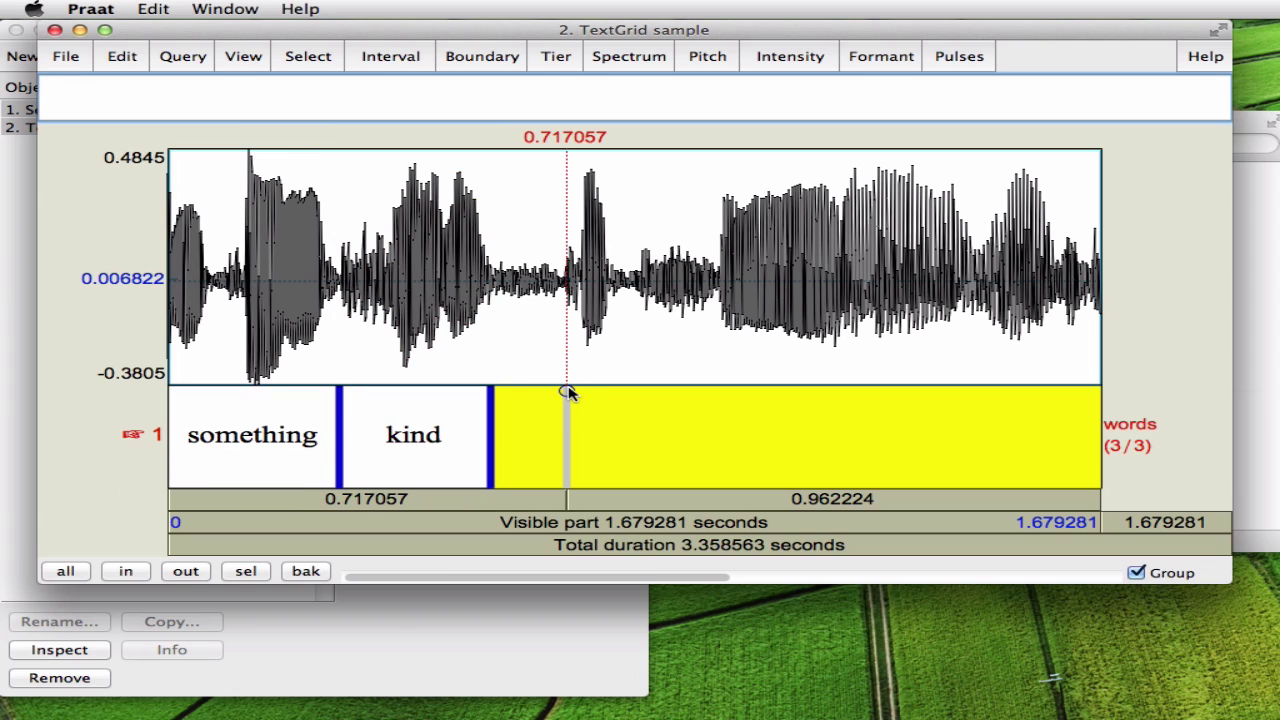
Step: Add a boundary at 0.717 s and label the interval before it 'of'
{"action": "left_click", "coordinate": [566, 390]}
{"action": "left_click", "coordinate": [533, 432]}
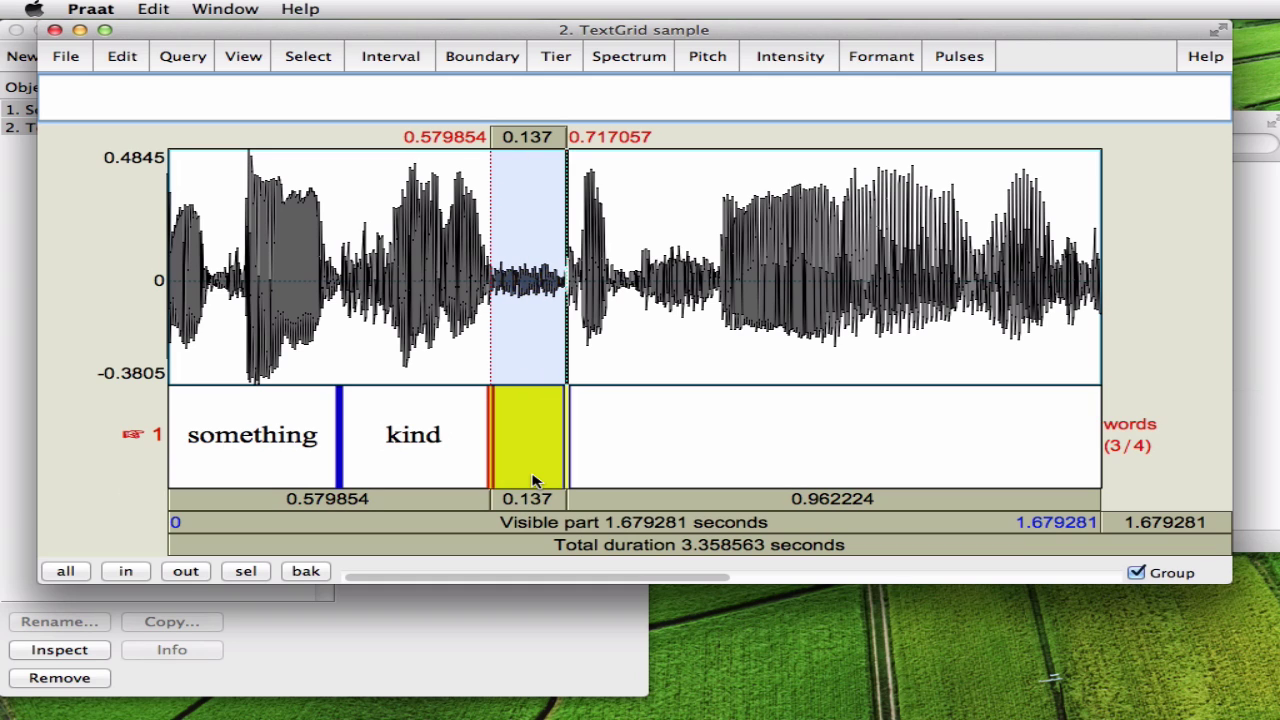
{"action": "type", "text": "of"}
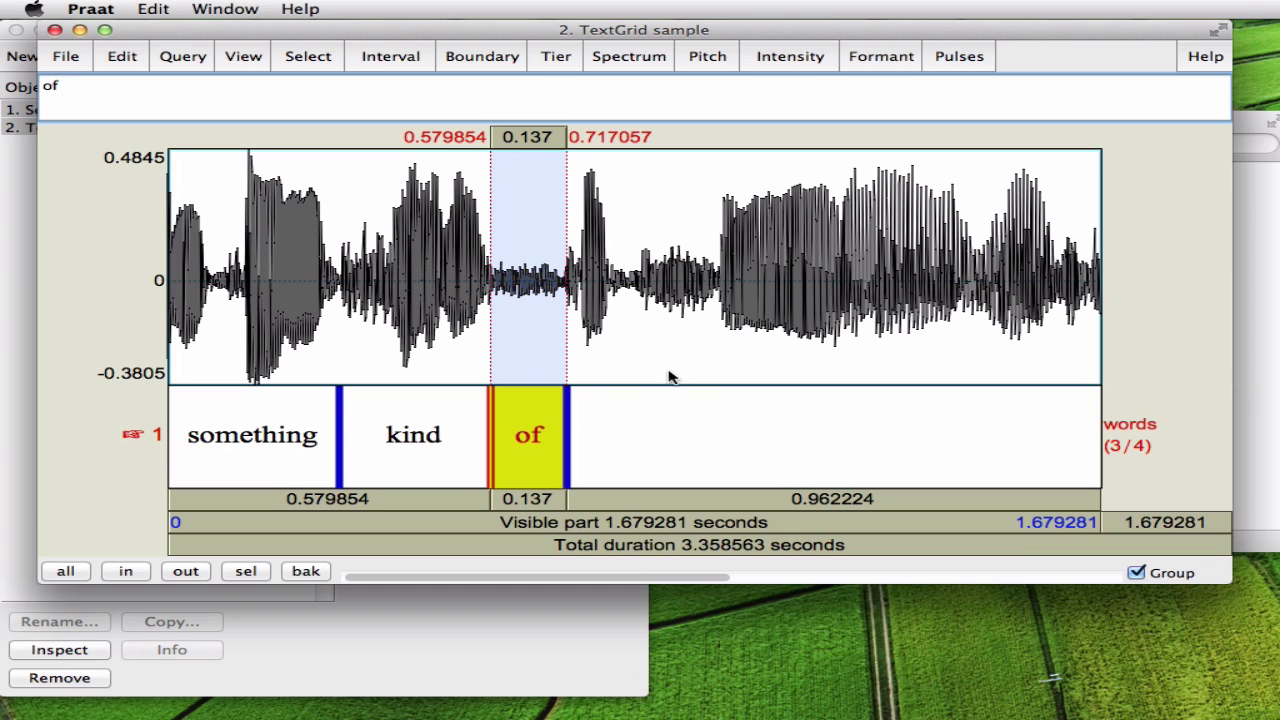
Step: Add a boundary at 0.991 s and drag it to about 1.25 s, playing the interval
{"action": "left_click_drag", "start_coordinate": [710, 354], "coordinate": [717, 352]}
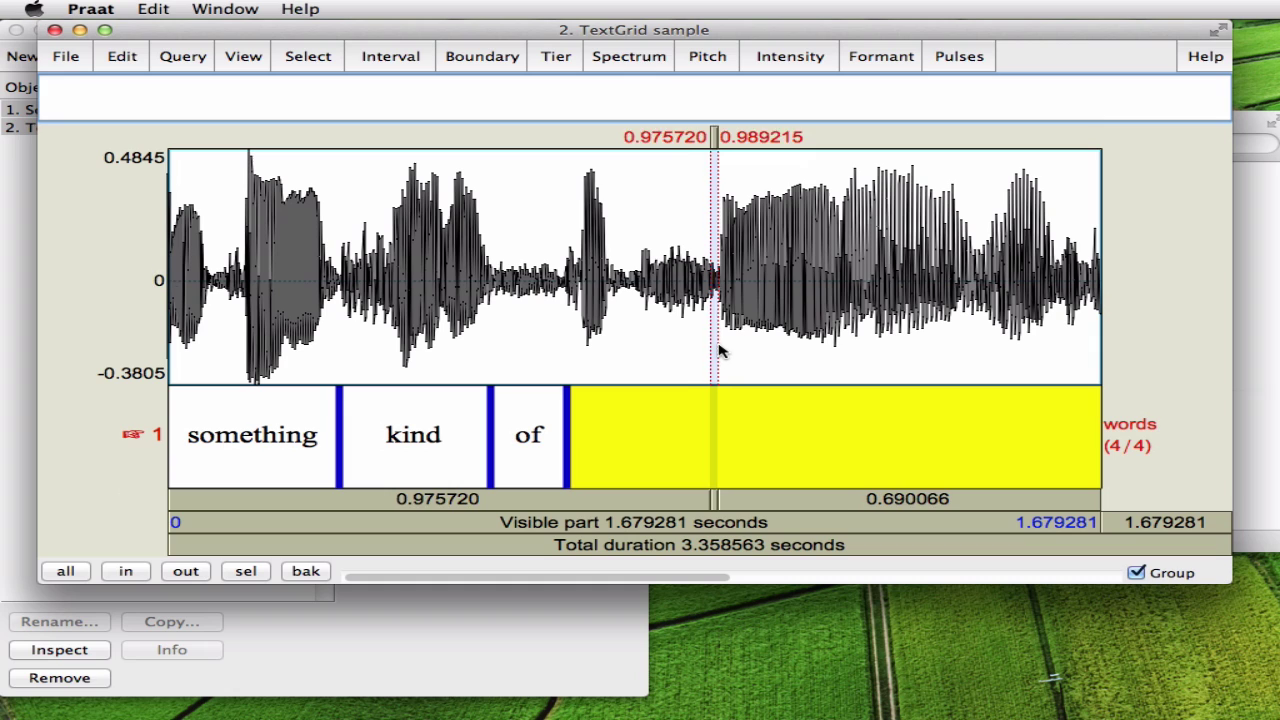
{"action": "left_click", "coordinate": [718, 346]}
{"action": "key", "text": "Return"}
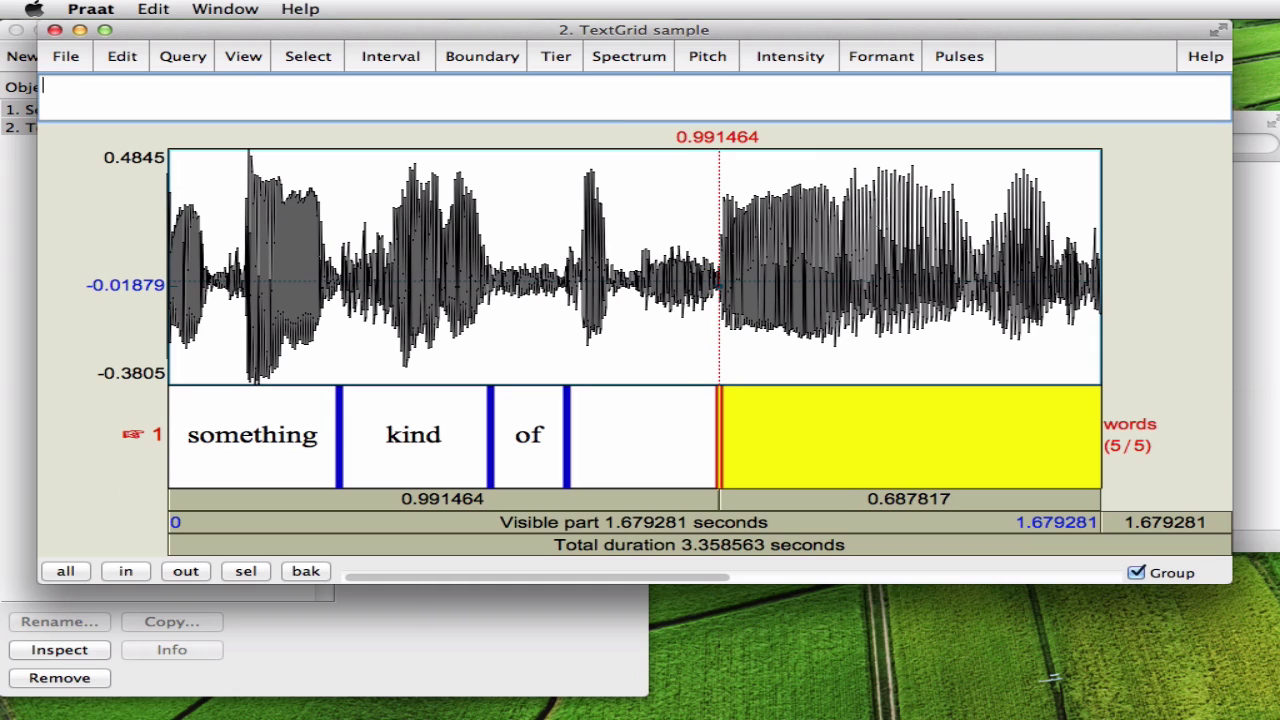
{"action": "left_click", "coordinate": [643, 437]}
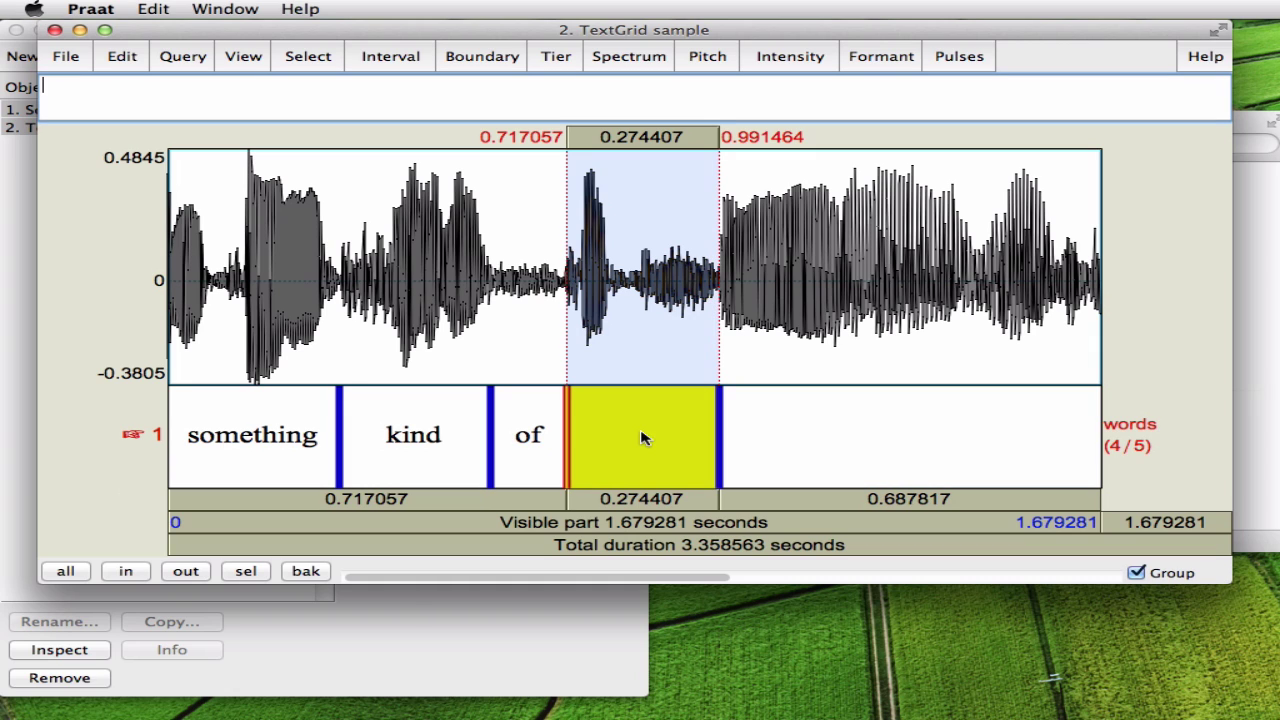
{"action": "left_click", "coordinate": [657, 500]}
{"action": "left_click", "coordinate": [657, 503]}
{"action": "left_click_drag", "start_coordinate": [722, 430], "coordinate": [866, 436]}
{"action": "left_click", "coordinate": [778, 500]}
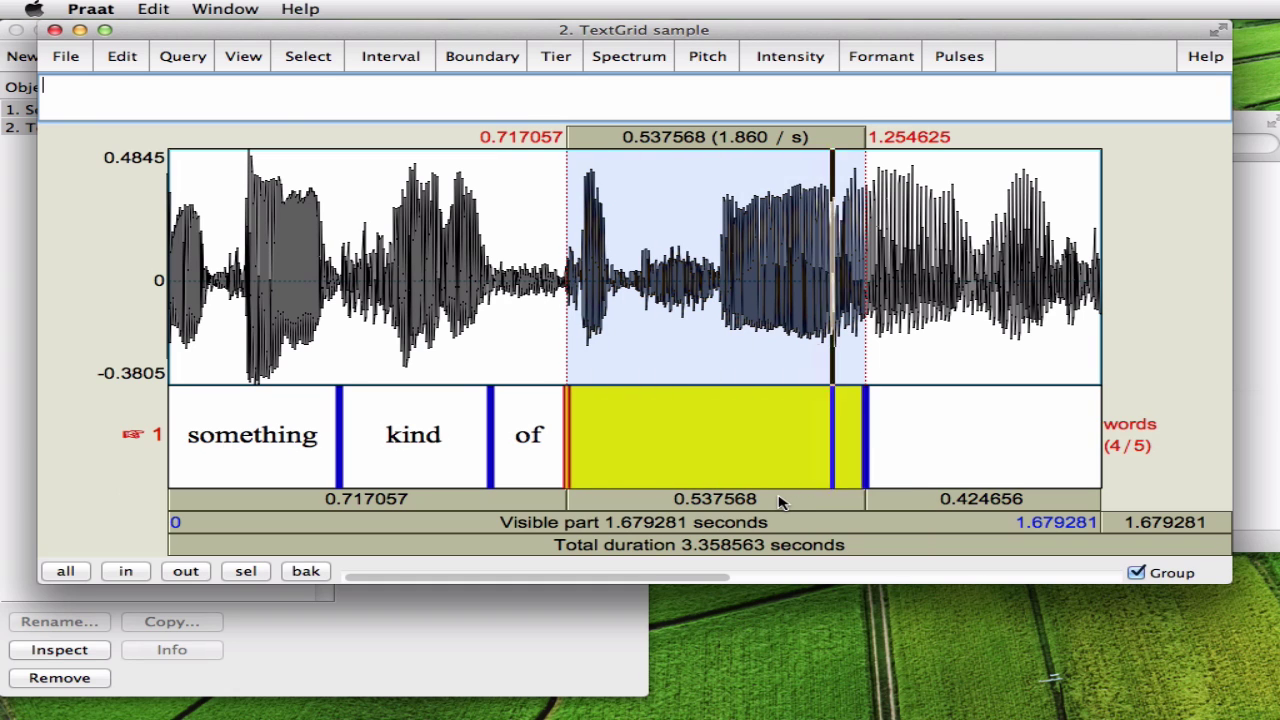
{"action": "left_click", "coordinate": [757, 505]}
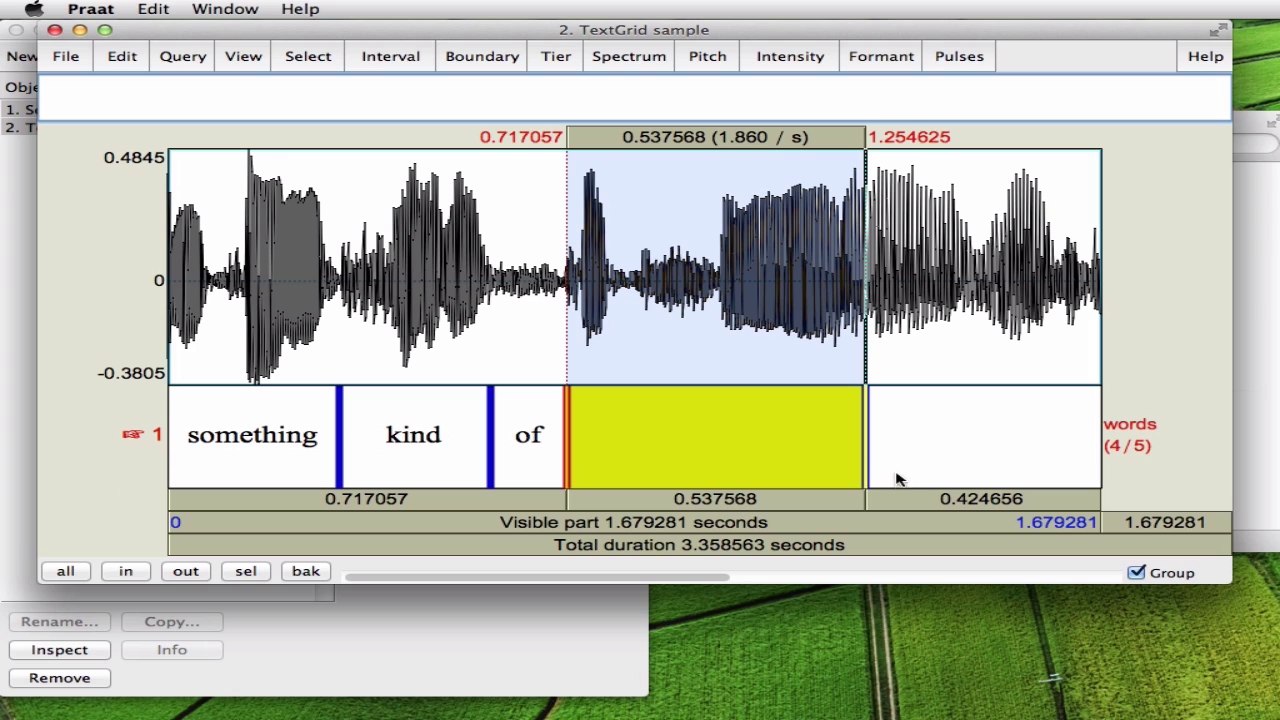
Step: Move that boundary to 1.445810 s, checking it by playback
{"action": "left_click", "coordinate": [958, 455]}
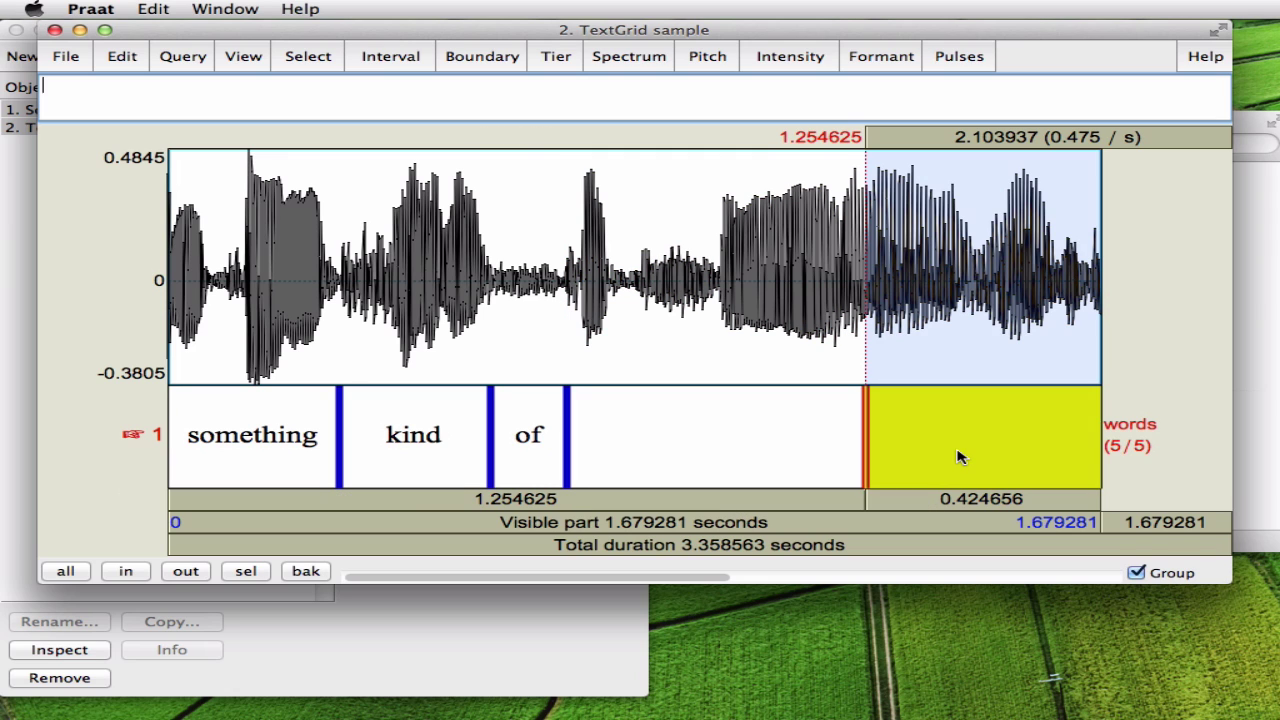
{"action": "left_click", "coordinate": [790, 455]}
{"action": "left_click", "coordinate": [962, 482]}
{"action": "left_click", "coordinate": [966, 496]}
{"action": "left_click_drag", "start_coordinate": [869, 444], "coordinate": [975, 449]}
{"action": "left_click", "coordinate": [1025, 497]}
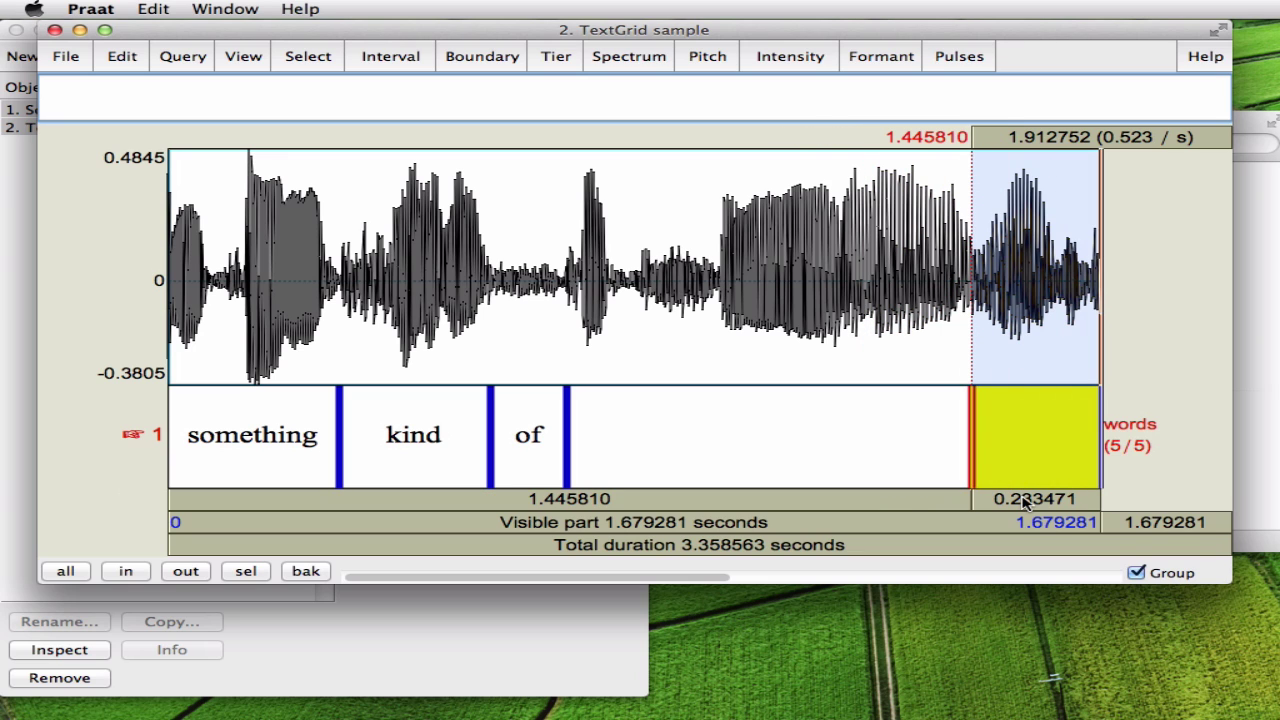
{"action": "left_click", "coordinate": [909, 506]}
{"action": "left_click", "coordinate": [905, 460]}
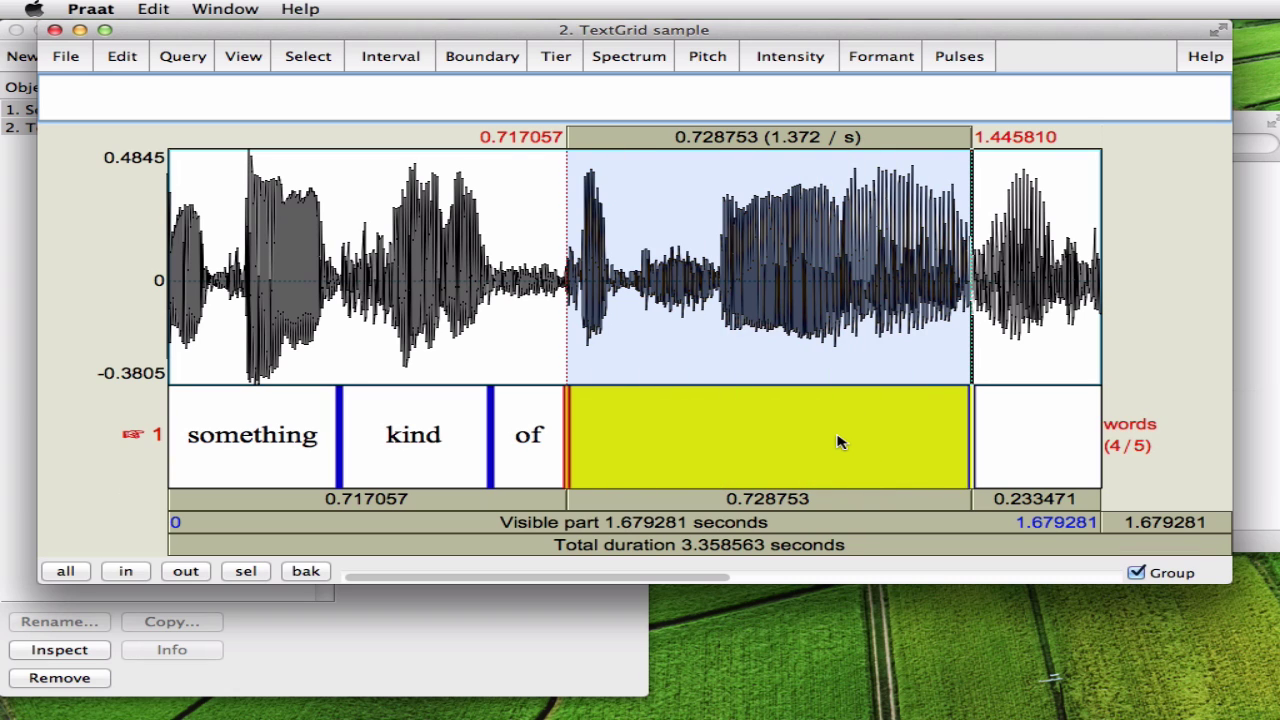
Step: Label the 0.717–1.446 s interval 'peculiar' and zoom out to the whole sound
{"action": "type", "text": "peculiar"}
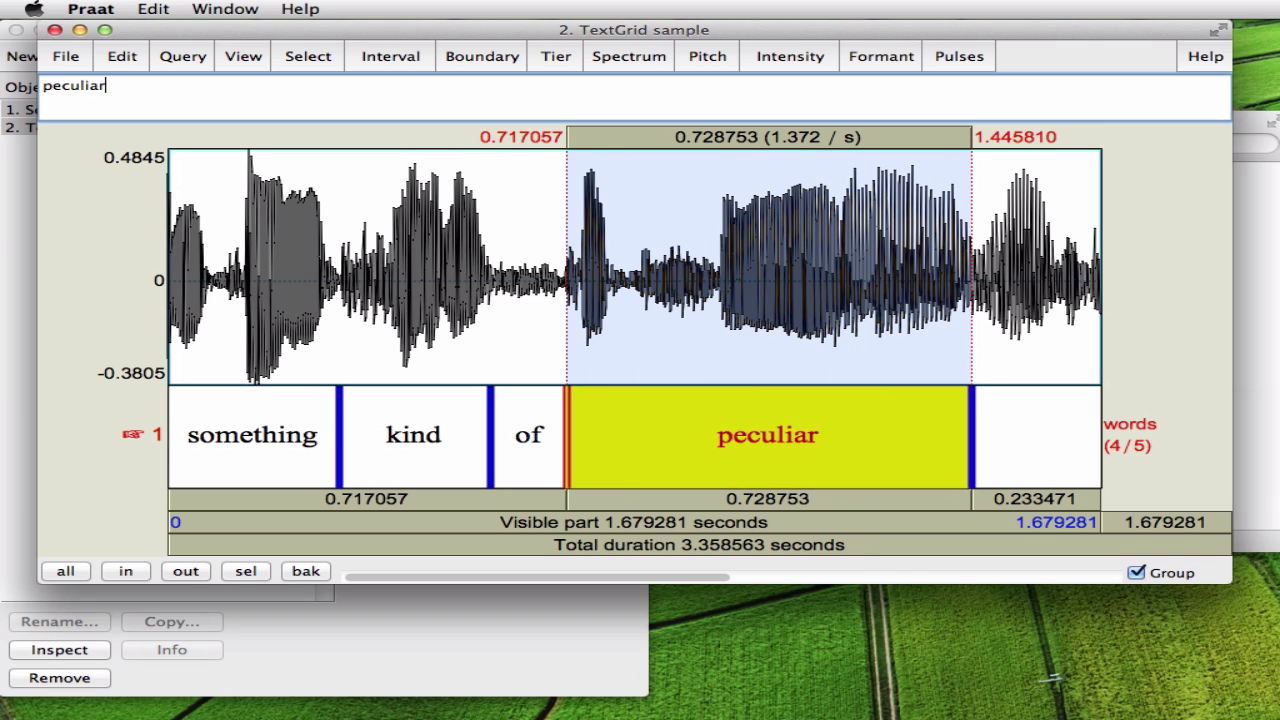
{"action": "left_click", "coordinate": [1014, 445]}
{"action": "left_click", "coordinate": [851, 452]}
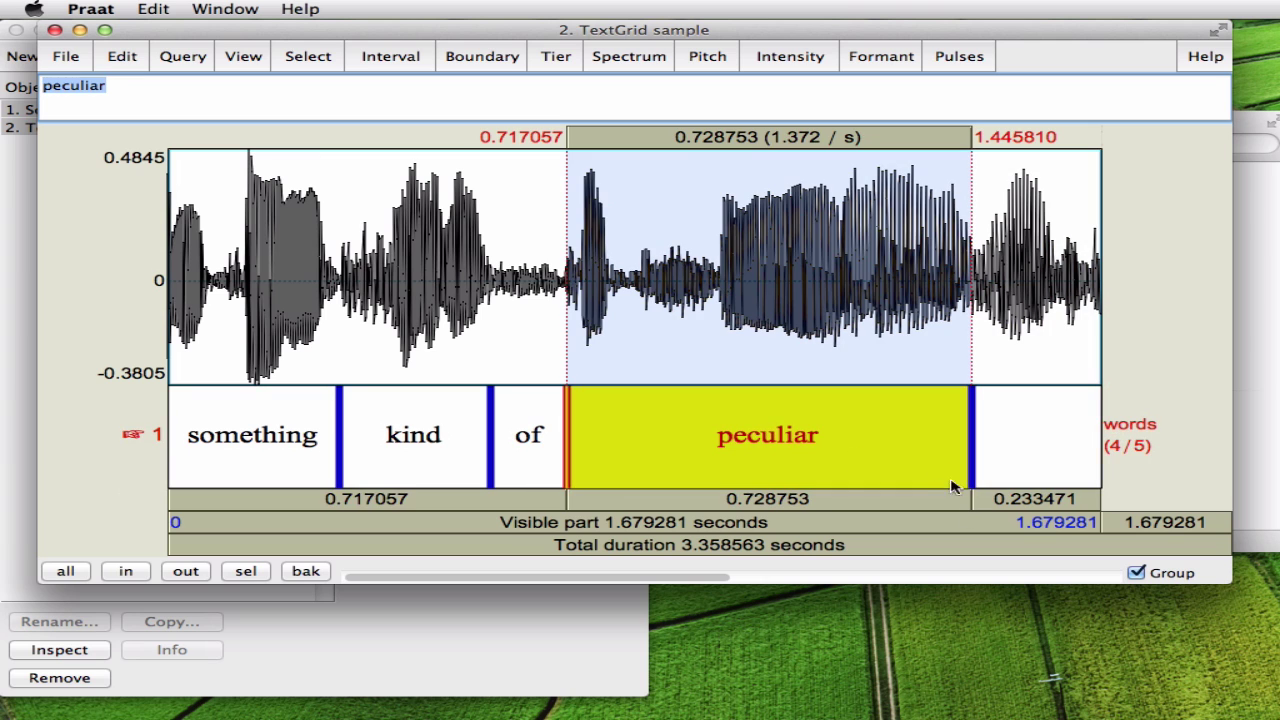
{"action": "scroll", "coordinate": [716, 582], "scroll_direction": "right", "scroll_amount": 5}
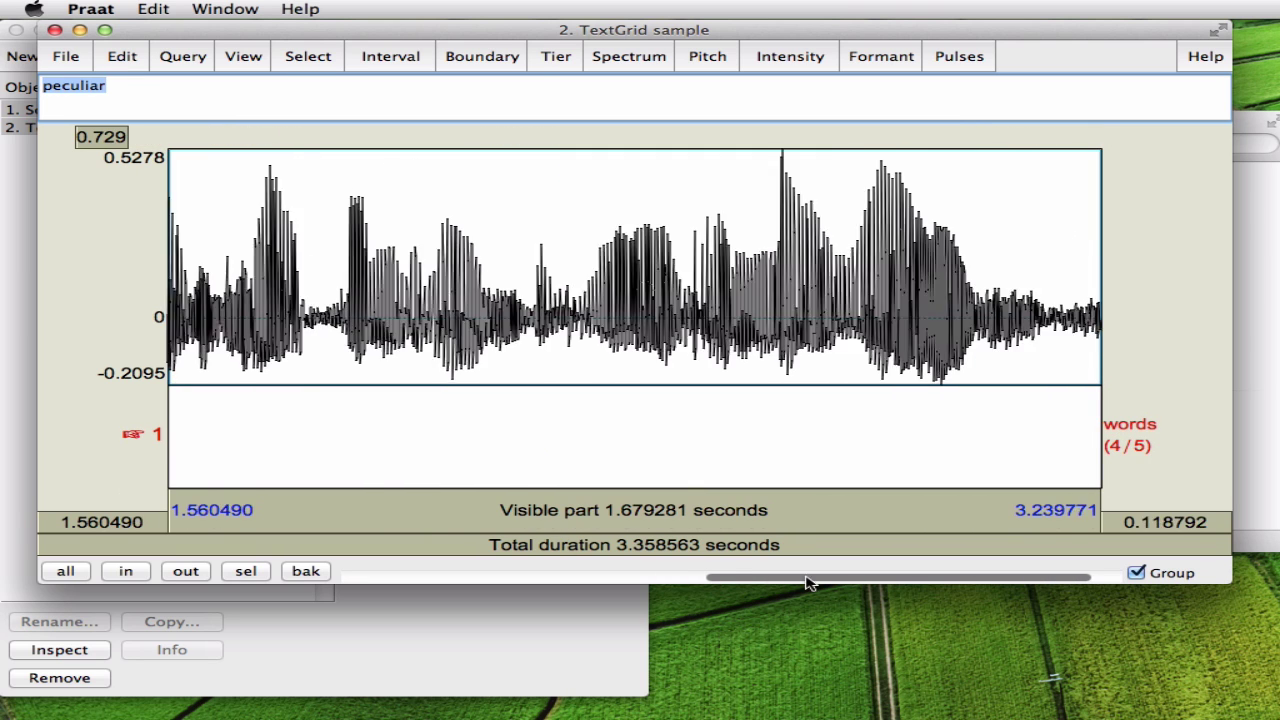
{"action": "left_click_drag", "start_coordinate": [680, 583], "coordinate": [511, 569]}
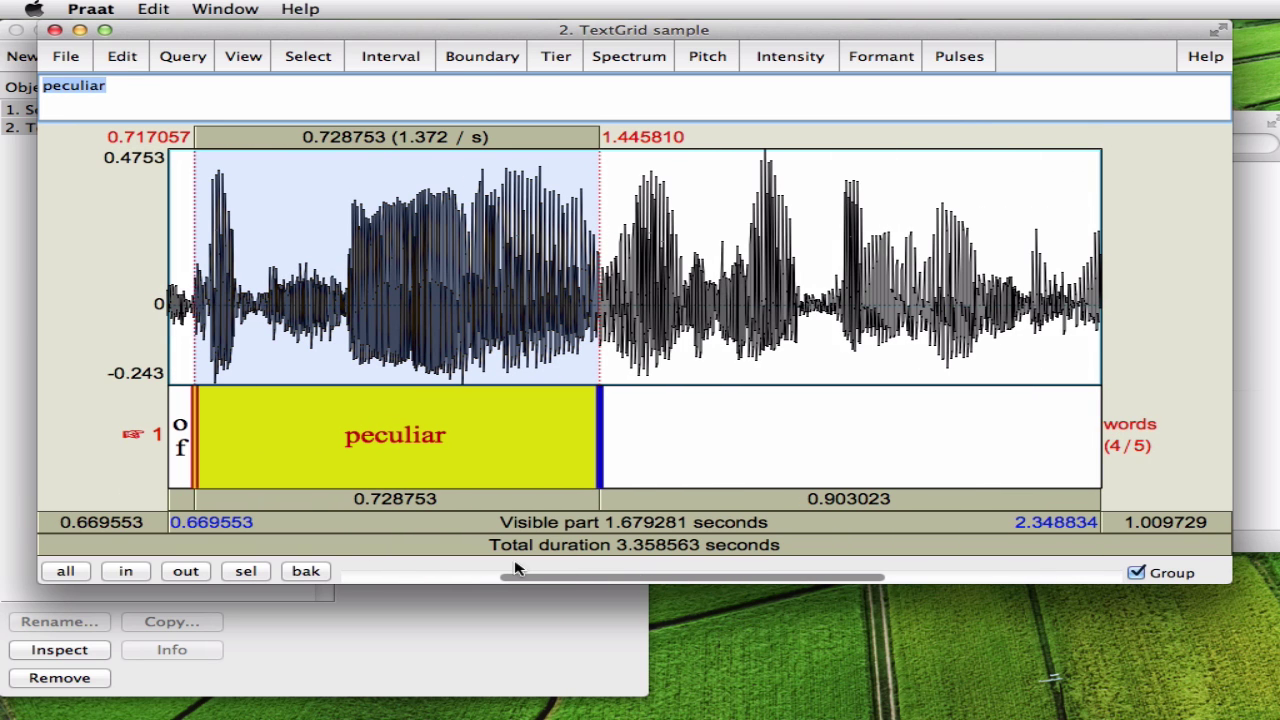
{"action": "left_click", "coordinate": [186, 571]}
{"action": "left_click", "coordinate": [186, 571]}
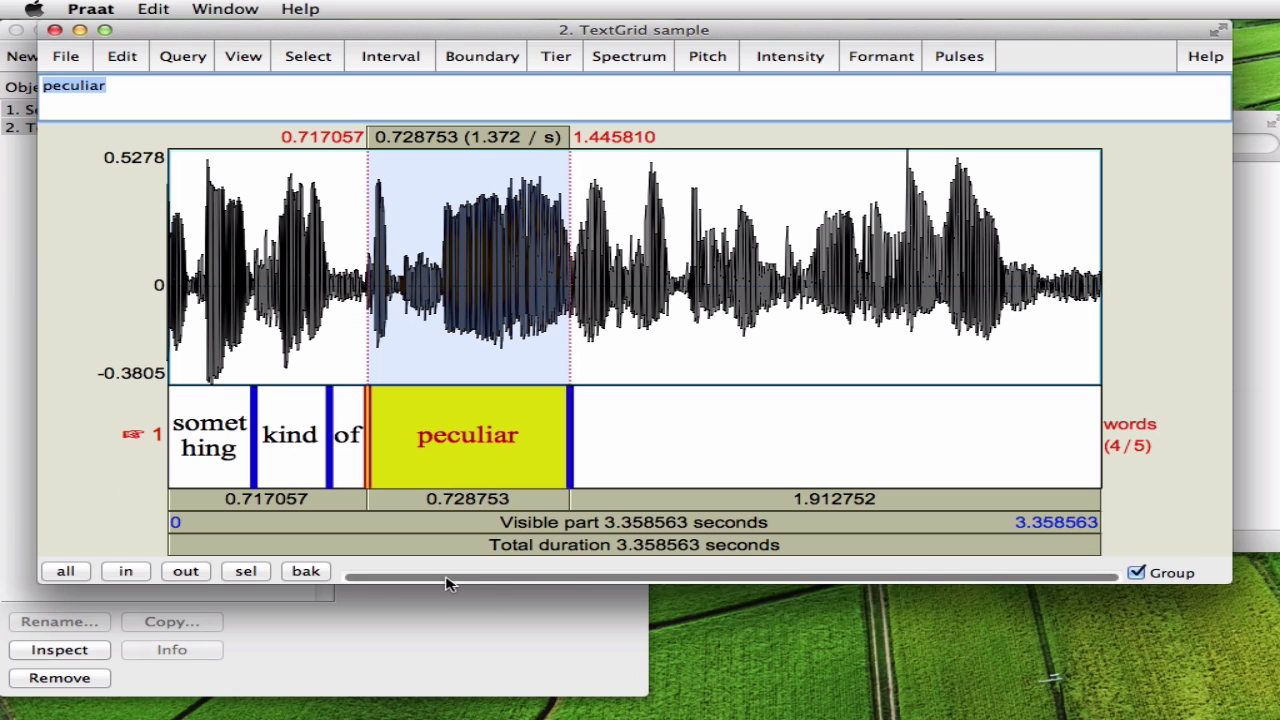
{"action": "left_click", "coordinate": [750, 446]}
{"action": "left_click", "coordinate": [554, 440]}
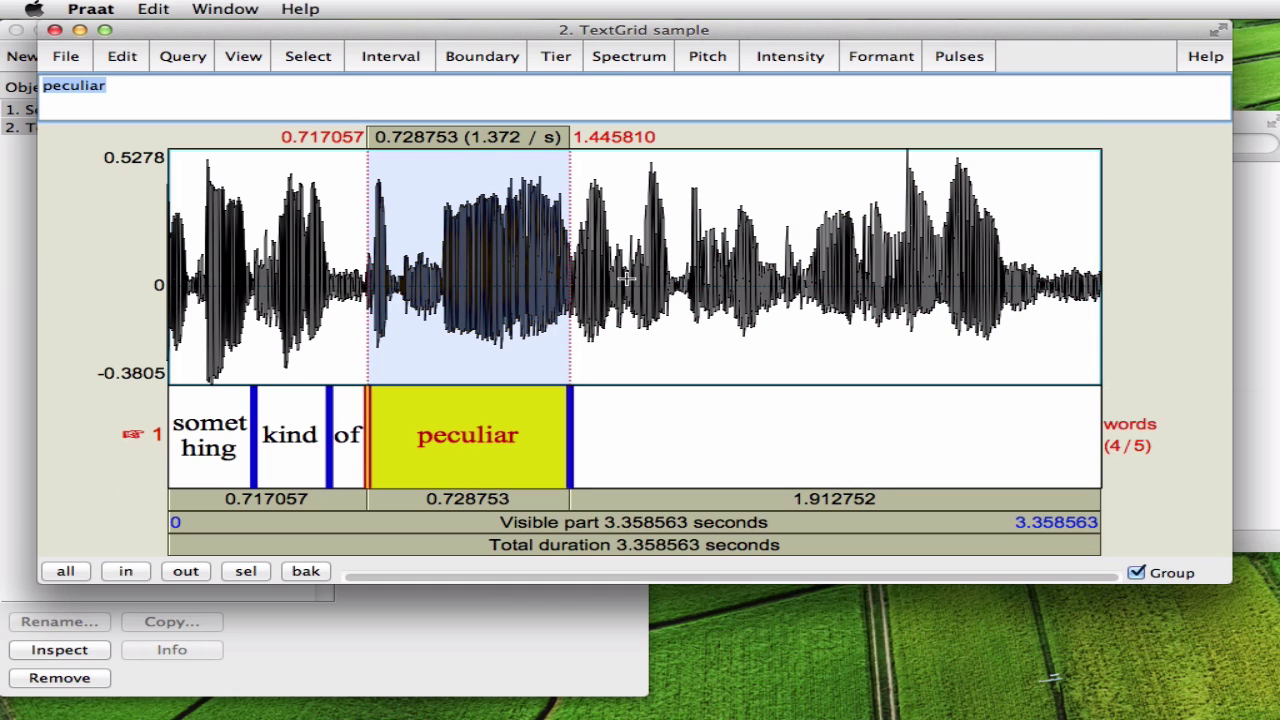
Step: Select only TextGrid sample in the object list and show its Save menu
{"action": "left_click_drag", "start_coordinate": [346, 37], "coordinate": [620, 170]}
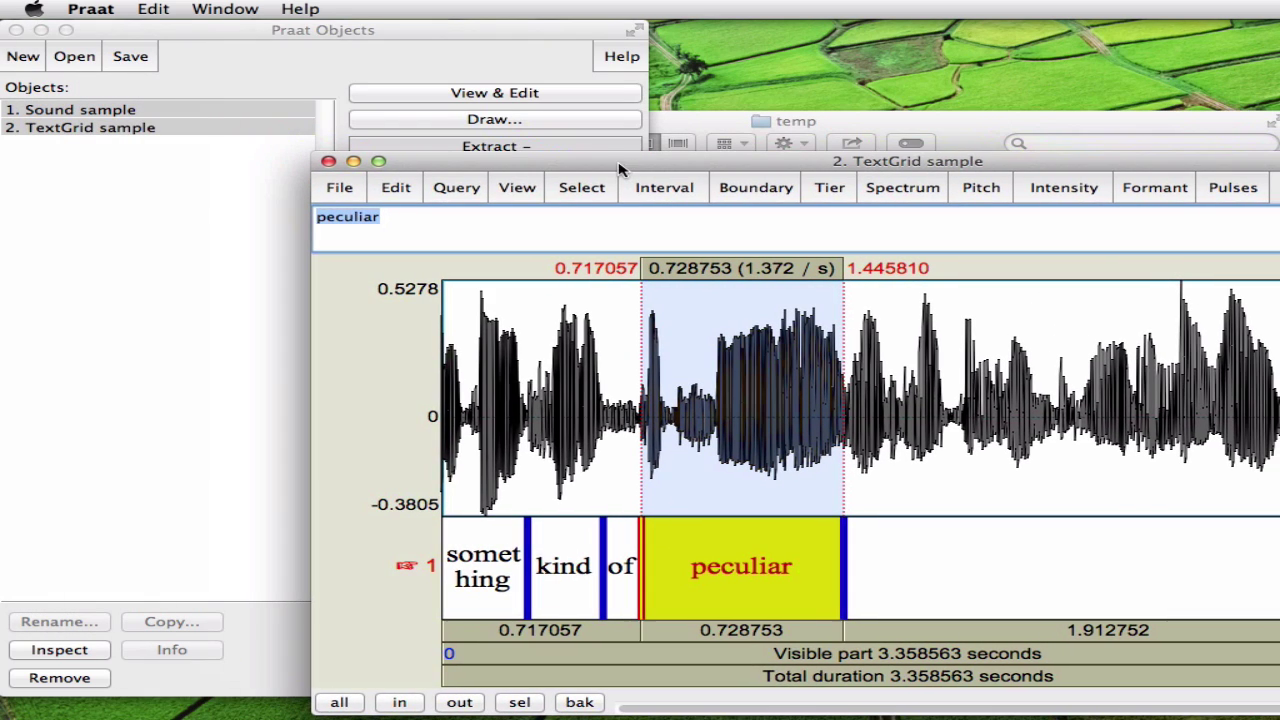
{"action": "left_click", "coordinate": [143, 213]}
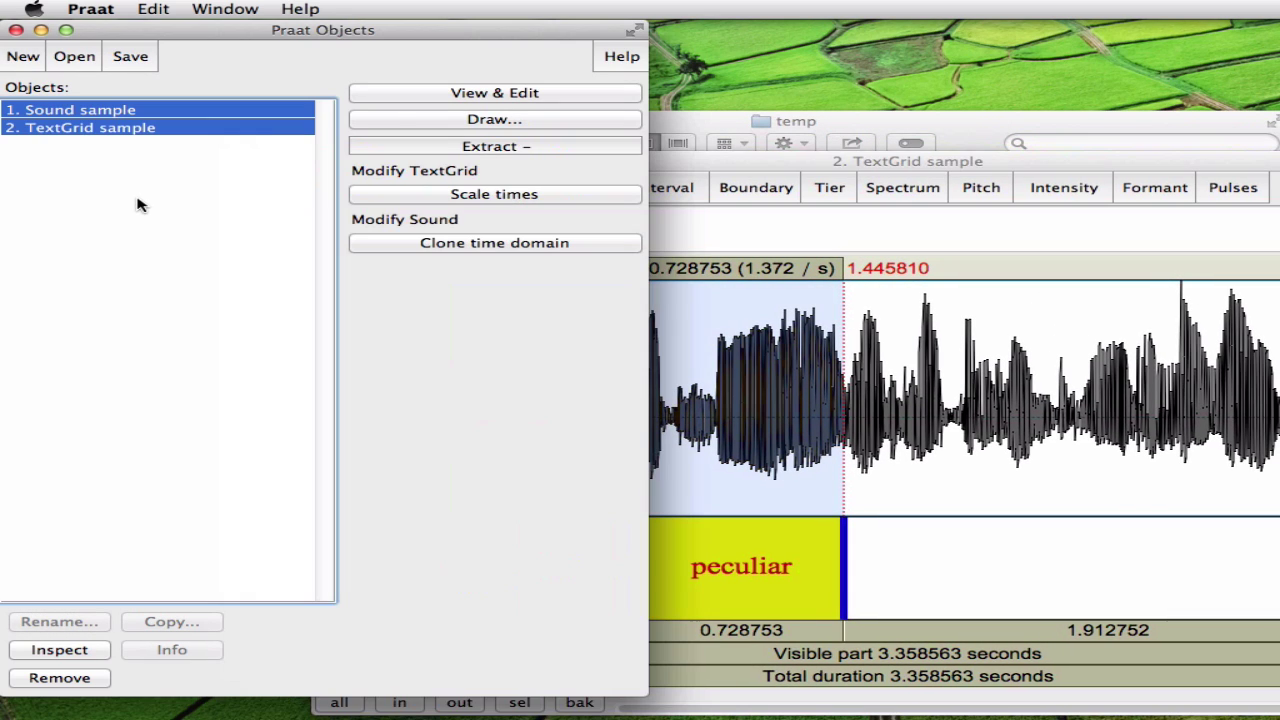
{"action": "left_click", "coordinate": [140, 157]}
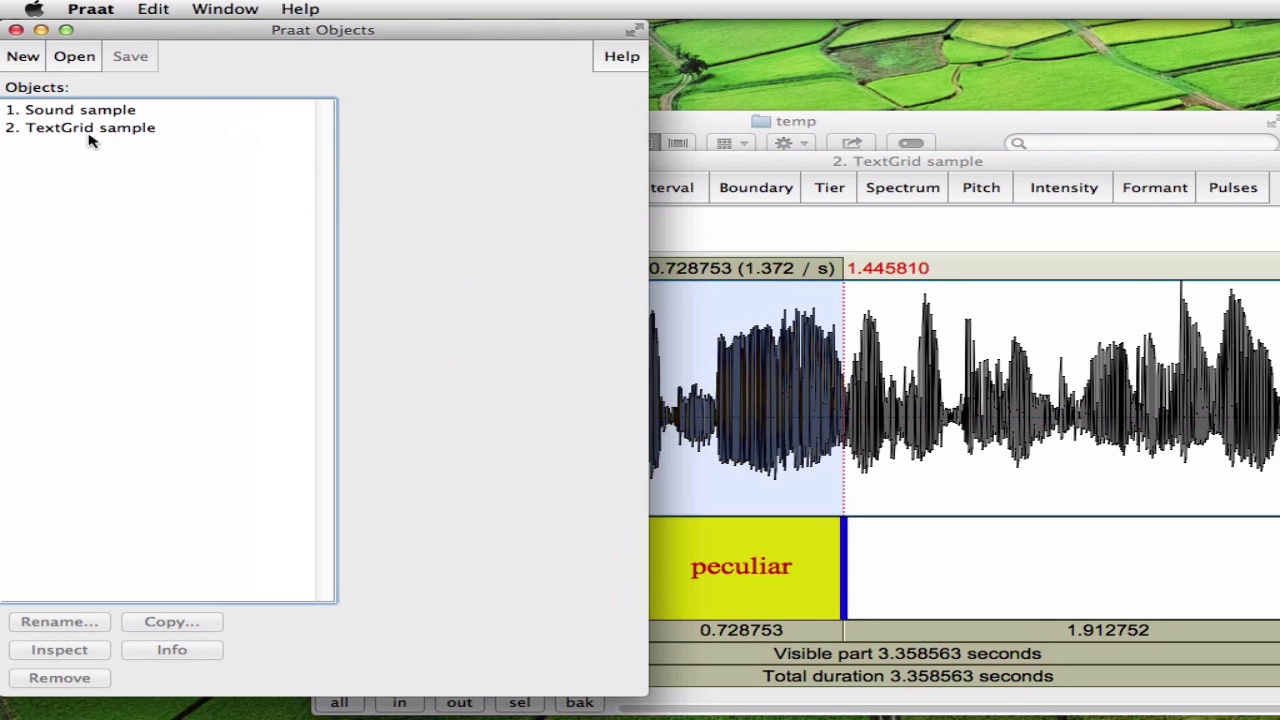
{"action": "left_click", "coordinate": [92, 134]}
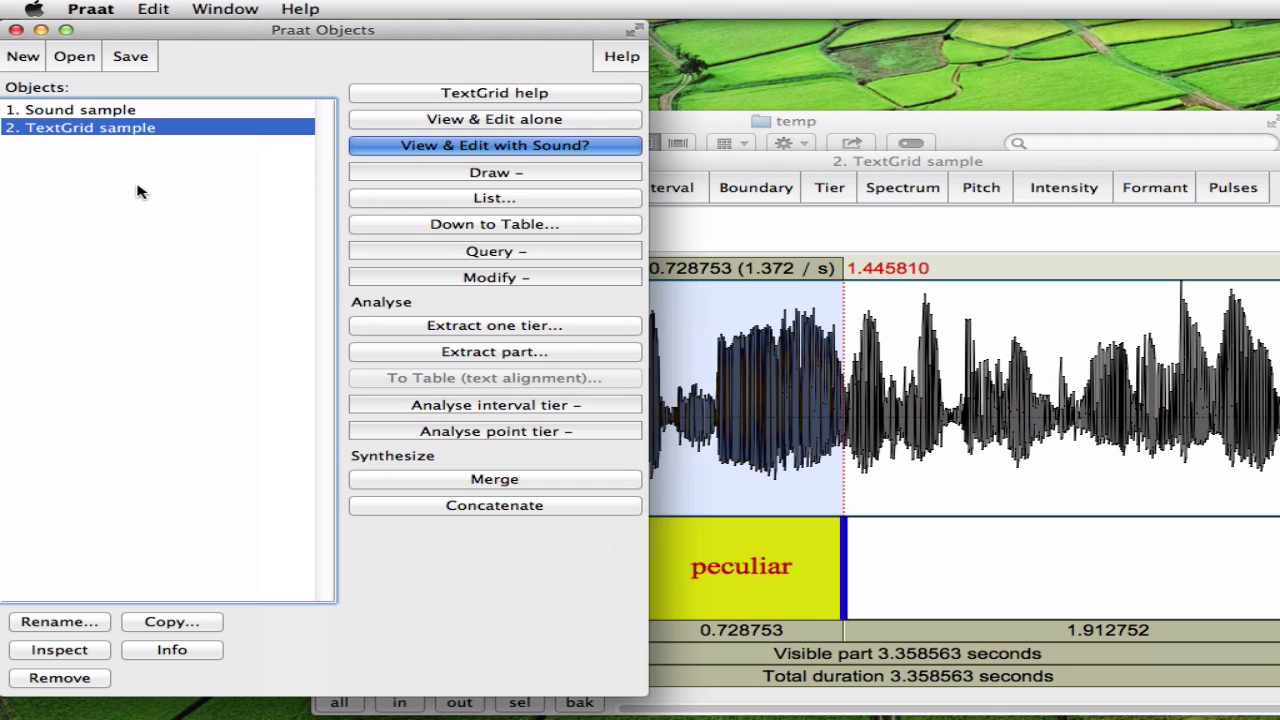
{"action": "left_click", "coordinate": [122, 64]}
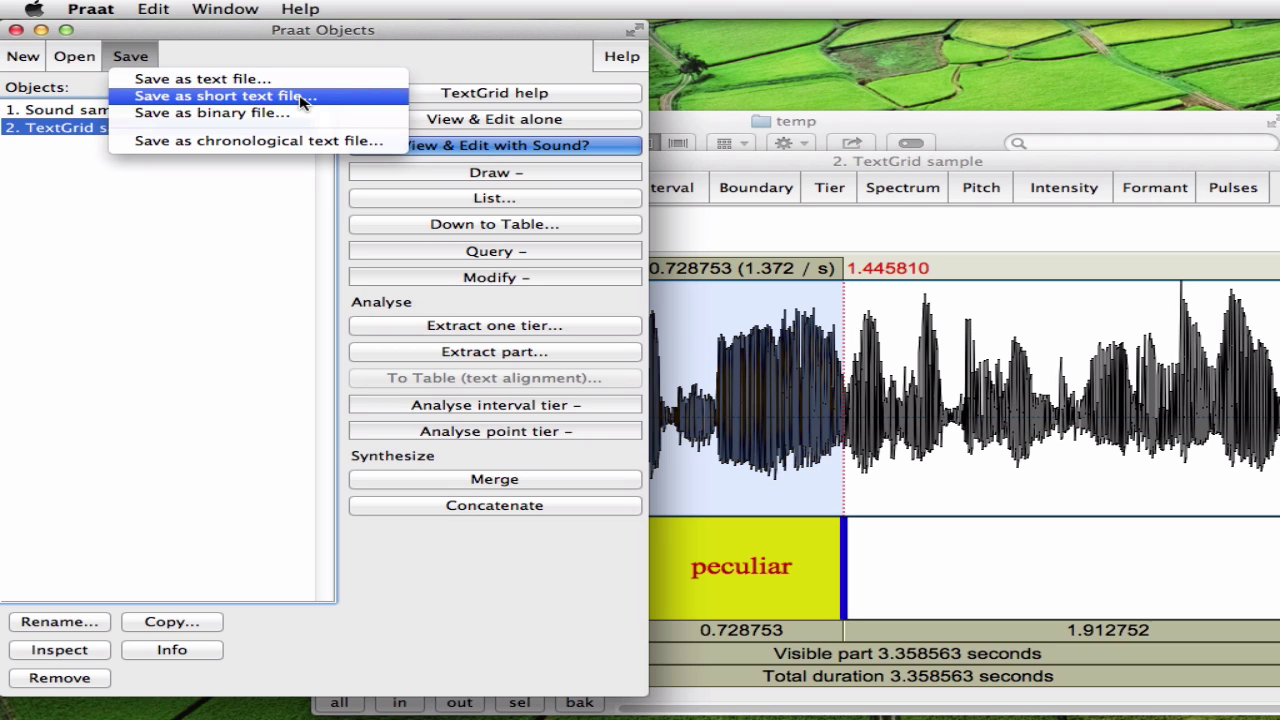
Step: Save the TextGrid as a short text file named sample.TextGrid in the temp folder
{"action": "left_click", "coordinate": [302, 99]}
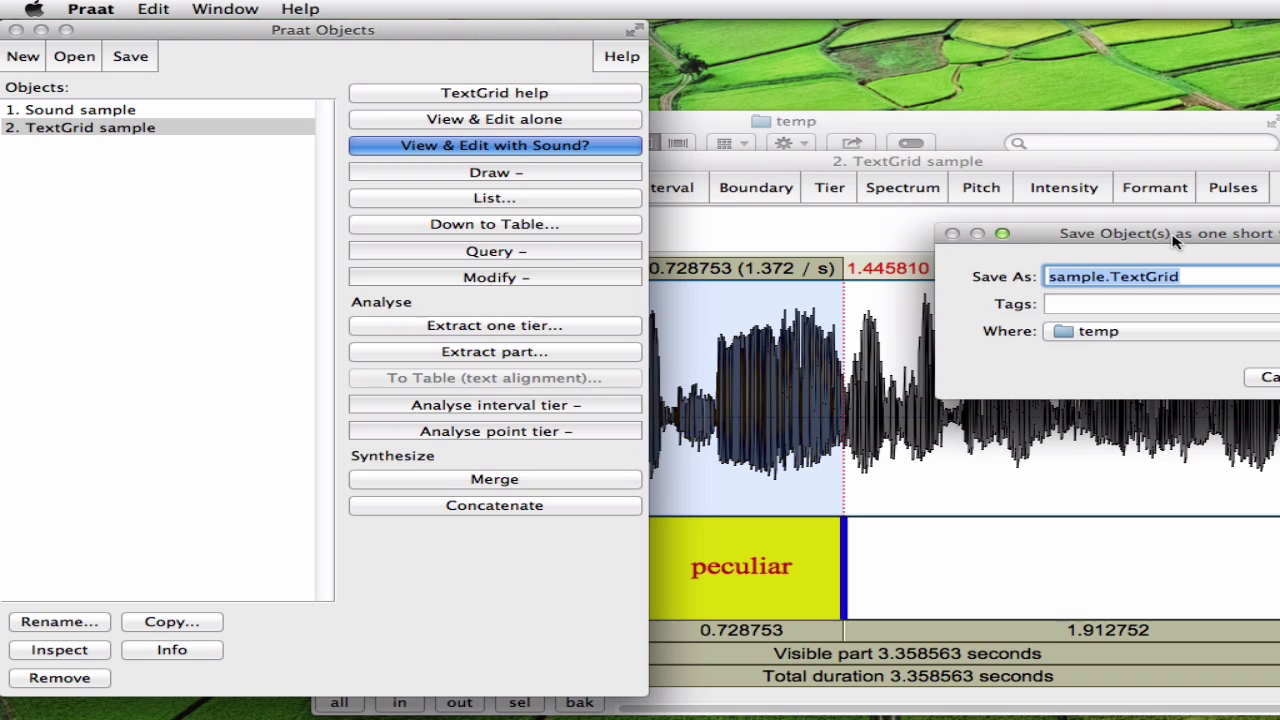
{"action": "left_click_drag", "start_coordinate": [1172, 236], "coordinate": [449, 53]}
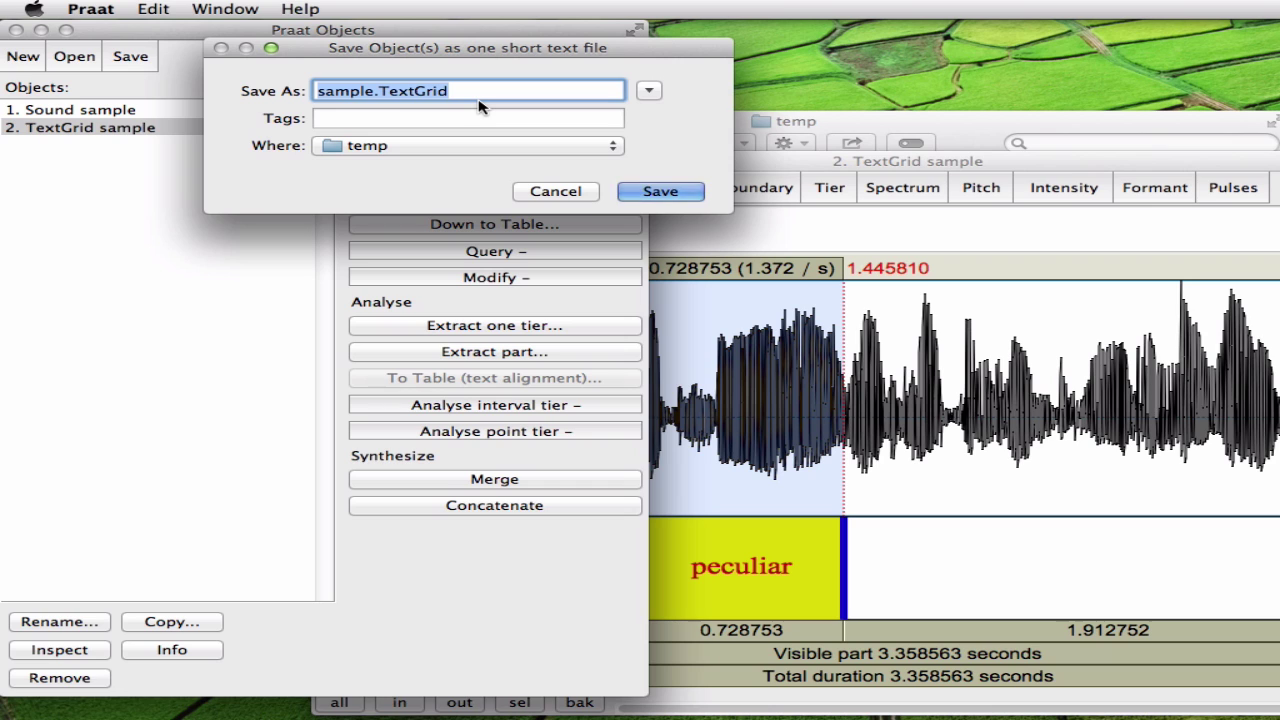
{"action": "left_click_drag", "start_coordinate": [383, 112], "coordinate": [482, 112]}
{"action": "left_click", "coordinate": [665, 194]}
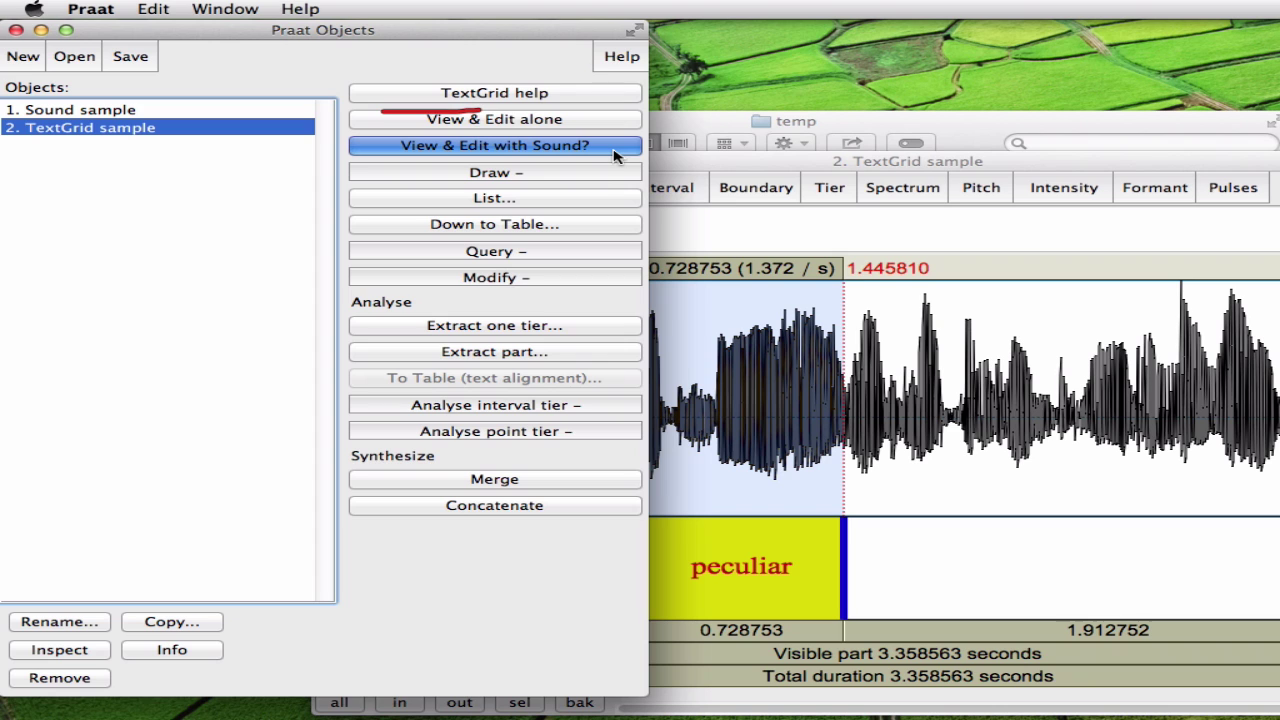
Step: Check that sample.TextGrid (316 bytes) sits beside sample.aiff in temp, then open it in Emacs
{"action": "left_click_drag", "start_coordinate": [707, 126], "coordinate": [537, 88]}
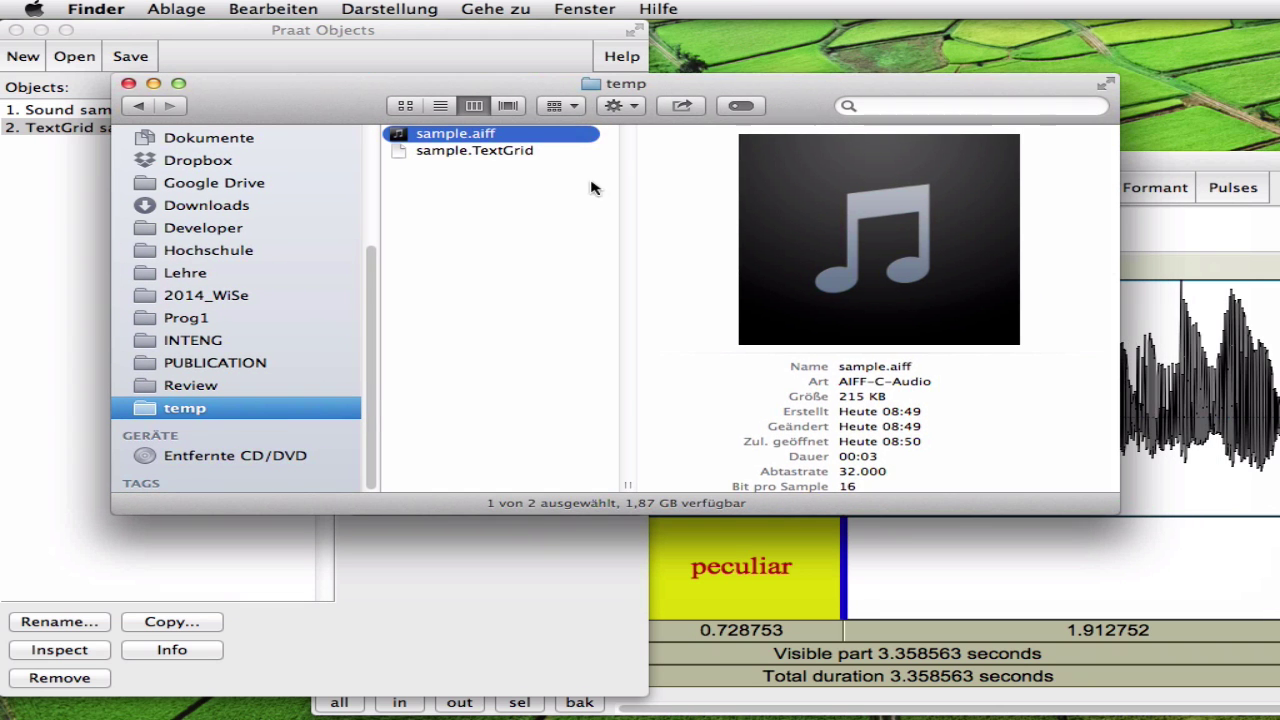
{"action": "left_click", "coordinate": [487, 149]}
{"action": "left_click", "coordinate": [505, 135]}
{"action": "left_click", "coordinate": [509, 150]}
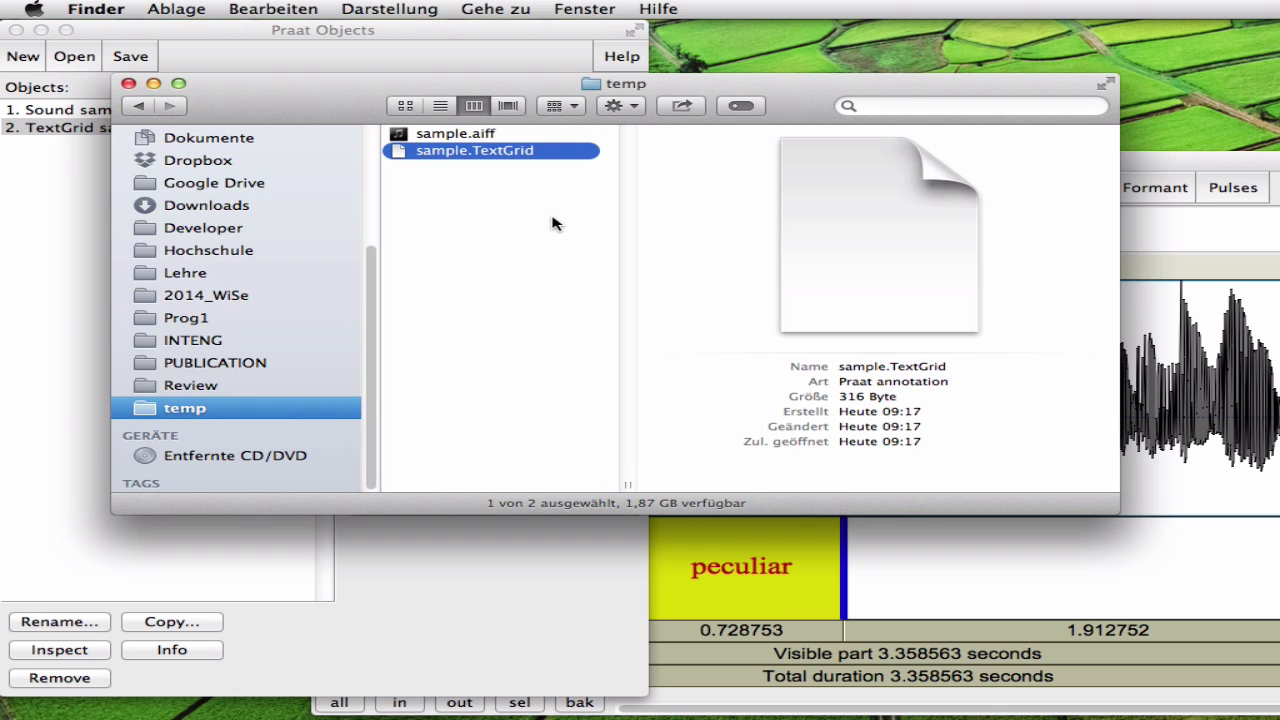
{"action": "key", "text": "super+o"}
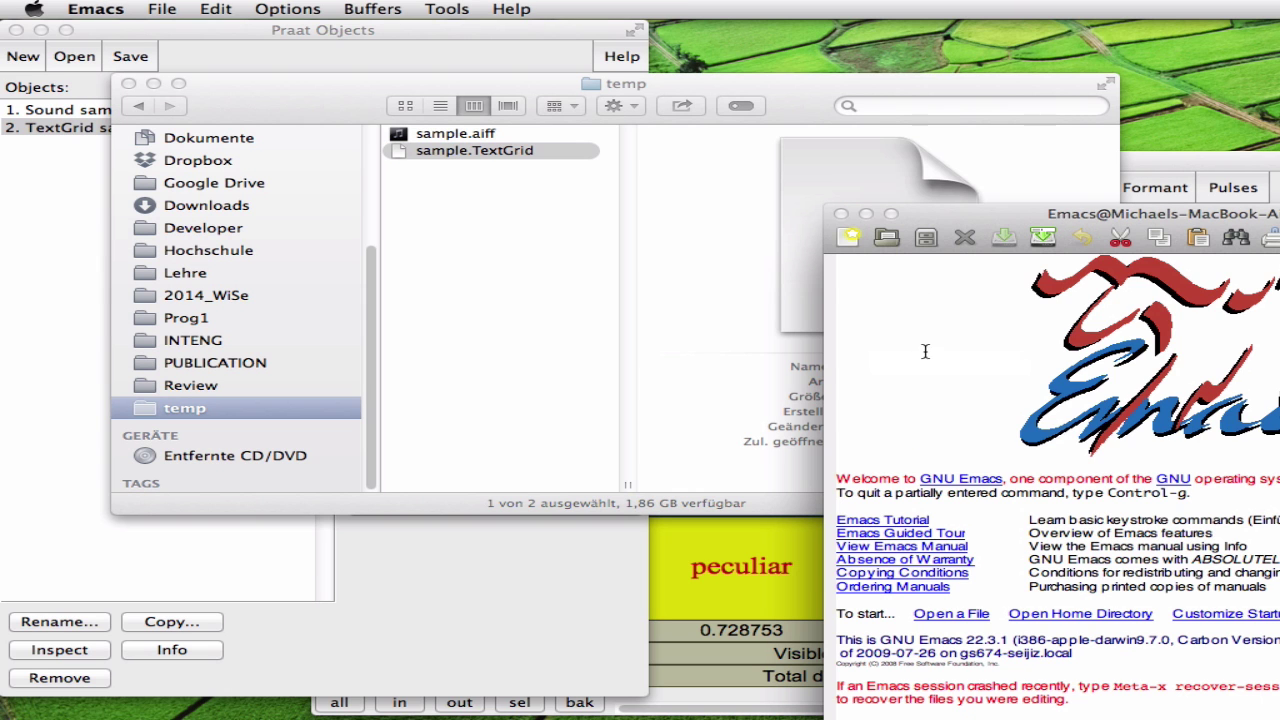
Step: Place the Emacs buffer beside Praat's TextGrid editor and mark the file's header and IntervalTier line
{"action": "left_click_drag", "start_coordinate": [962, 220], "coordinate": [188, 32]}
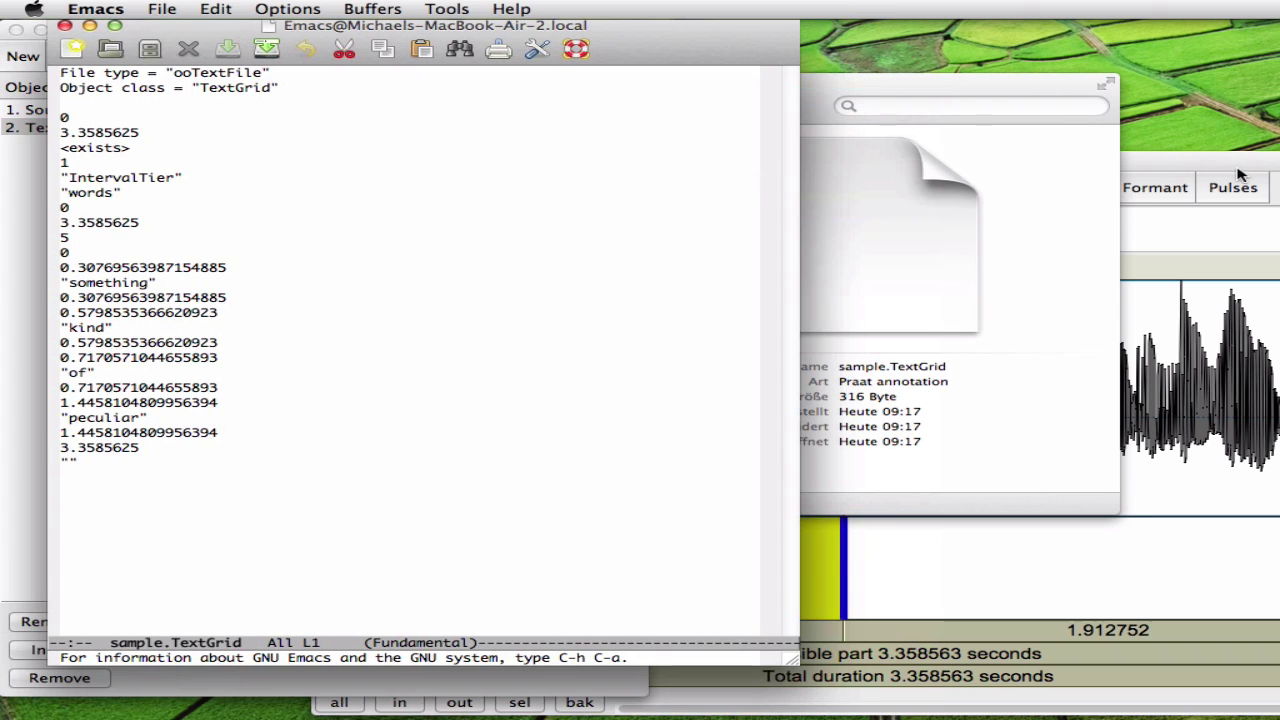
{"action": "left_click", "coordinate": [1150, 168]}
{"action": "left_click_drag", "start_coordinate": [736, 165], "coordinate": [780, 128]}
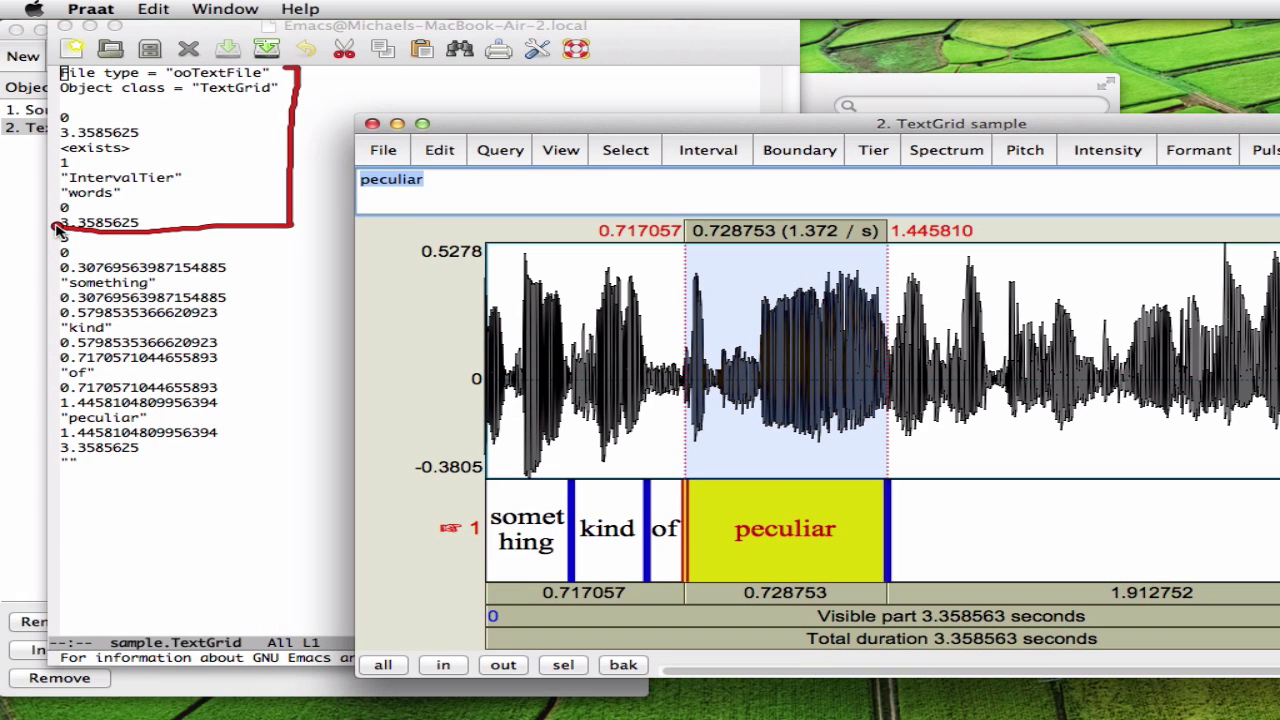
{"action": "mouse_move", "coordinate": [55, 200]}
{"action": "left_mouse_down"}
{"action": "mouse_move", "coordinate": [56, 82]}
{"action": "mouse_move", "coordinate": [135, 70]}
{"action": "mouse_move", "coordinate": [292, 78]}
{"action": "left_mouse_up"}
{"action": "mouse_move", "coordinate": [105, 205]}
{"action": "left_mouse_down"}
{"action": "mouse_move", "coordinate": [186, 180]}
{"action": "mouse_move", "coordinate": [105, 205]}
{"action": "mouse_move", "coordinate": [203, 226]}
{"action": "mouse_move", "coordinate": [175, 222]}
{"action": "mouse_move", "coordinate": [238, 207]}
{"action": "mouse_move", "coordinate": [158, 221]}
{"action": "mouse_move", "coordinate": [207, 236]}
{"action": "left_mouse_up"}
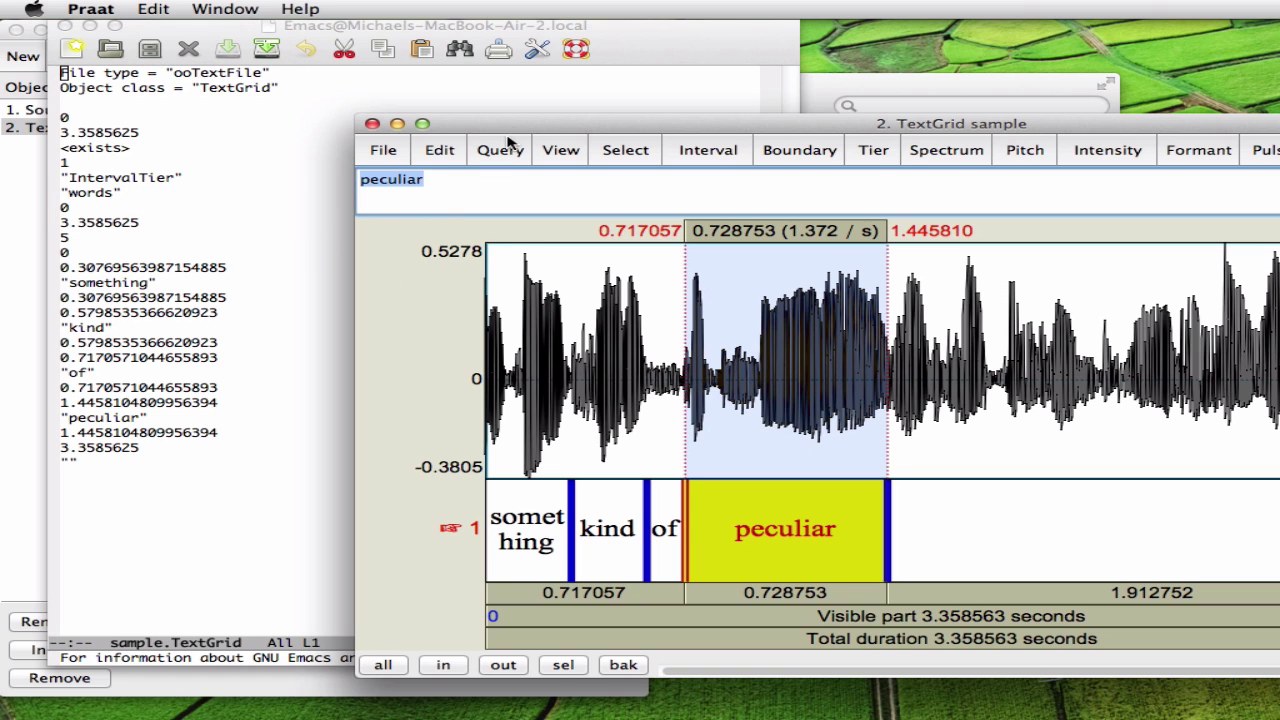
Step: Match the sound's end time 3.3585625 and the interval count 5 in the file
{"action": "left_click_drag", "start_coordinate": [524, 128], "coordinate": [404, 83]}
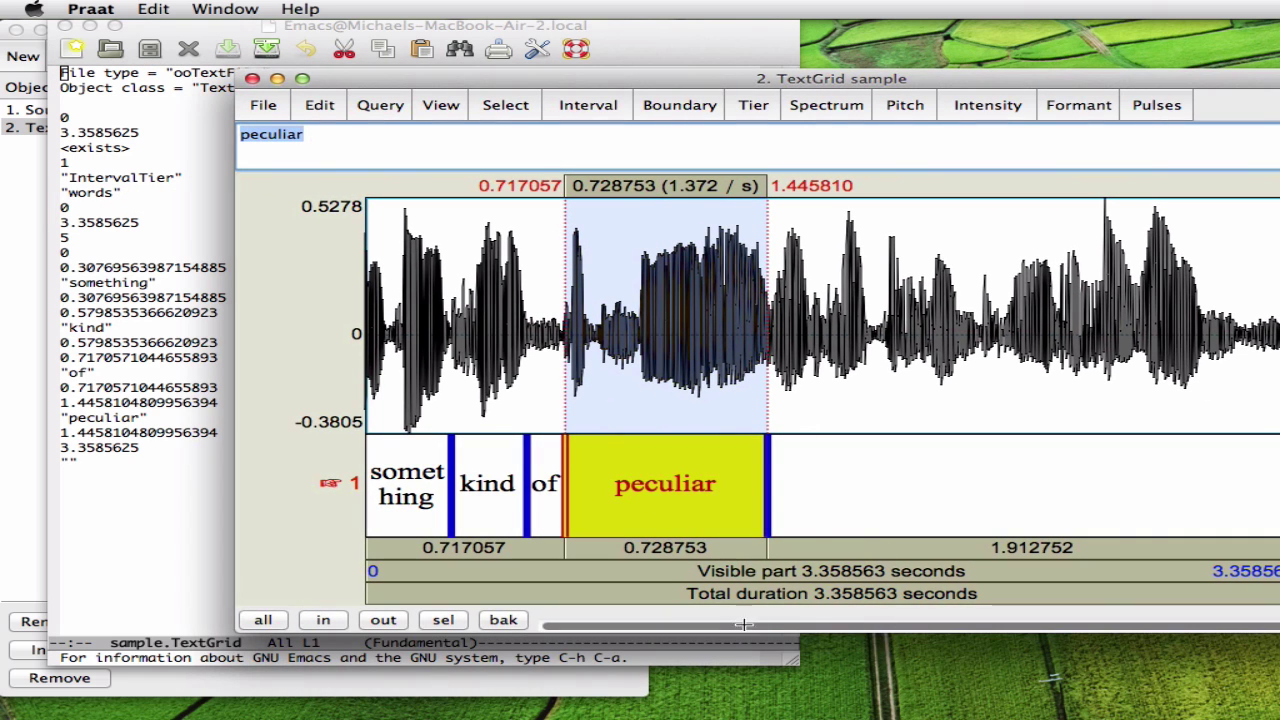
{"action": "mouse_move", "coordinate": [1276, 556]}
{"action": "left_mouse_down"}
{"action": "mouse_move", "coordinate": [1196, 558]}
{"action": "mouse_move", "coordinate": [1276, 584]}
{"action": "left_mouse_up"}
{"action": "left_click_drag", "start_coordinate": [22, 217], "coordinate": [50, 224]}
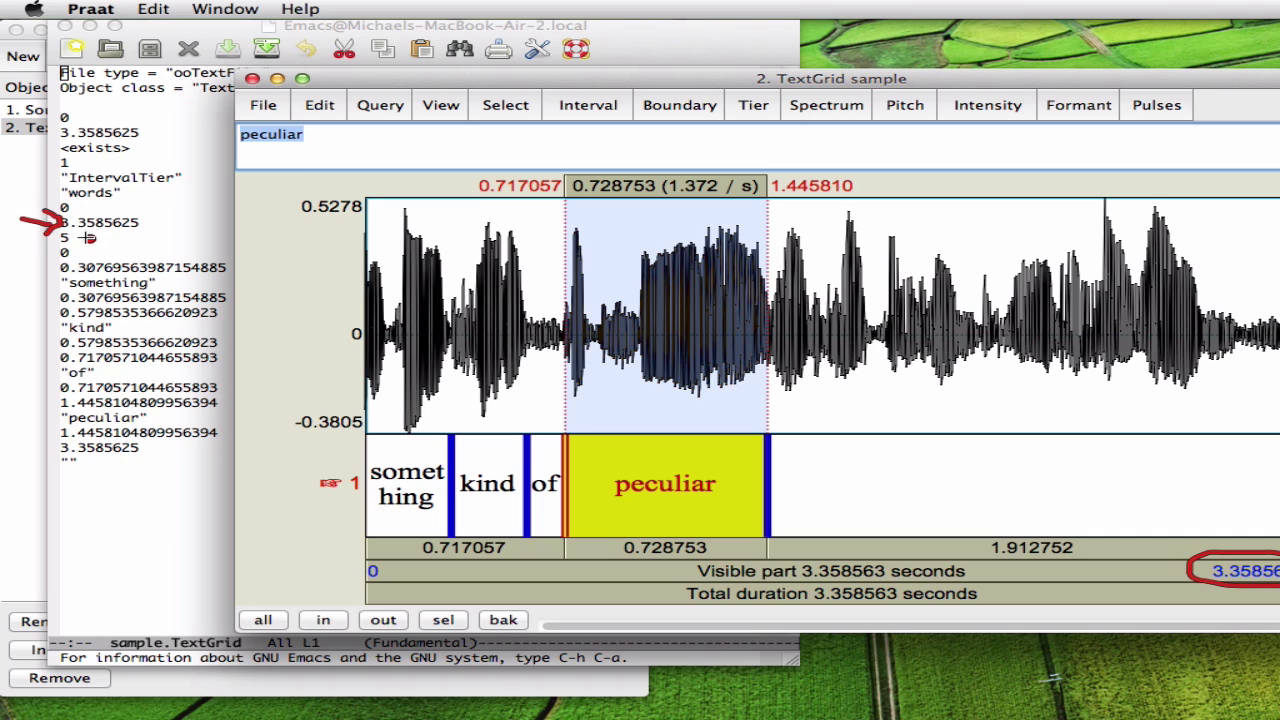
{"action": "mouse_move", "coordinate": [84, 237]}
{"action": "left_mouse_down"}
{"action": "mouse_move", "coordinate": [132, 238]}
{"action": "mouse_move", "coordinate": [104, 246]}
{"action": "left_mouse_up"}
Step: Select the something, kind, of, peculiar and final empty intervals in the TextGrid editor
{"action": "left_click", "coordinate": [418, 489]}
{"action": "left_click", "coordinate": [503, 490]}
{"action": "left_click", "coordinate": [548, 485]}
{"action": "left_click", "coordinate": [697, 488]}
{"action": "left_click", "coordinate": [855, 481]}
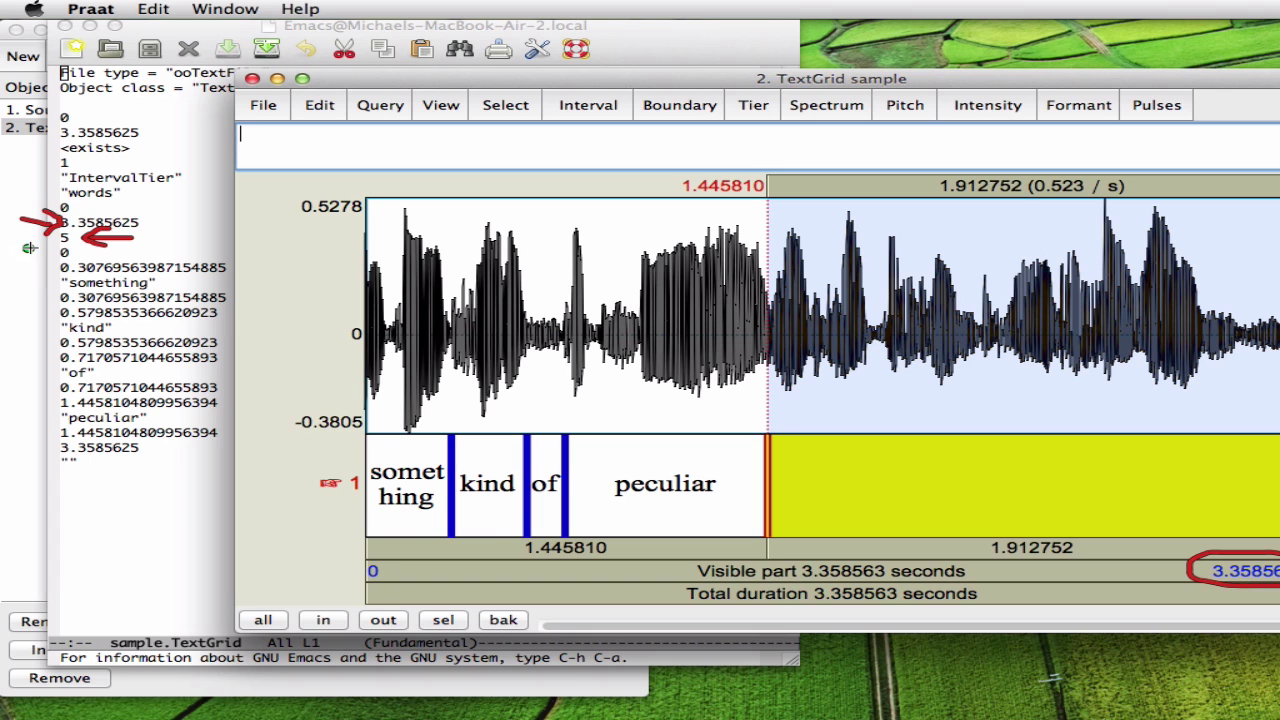
Step: Mark the interval count and first interval's lines, then select the something and kind intervals
{"action": "left_click_drag", "start_coordinate": [24, 246], "coordinate": [76, 240]}
{"action": "left_click_drag", "start_coordinate": [396, 80], "coordinate": [528, 65]}
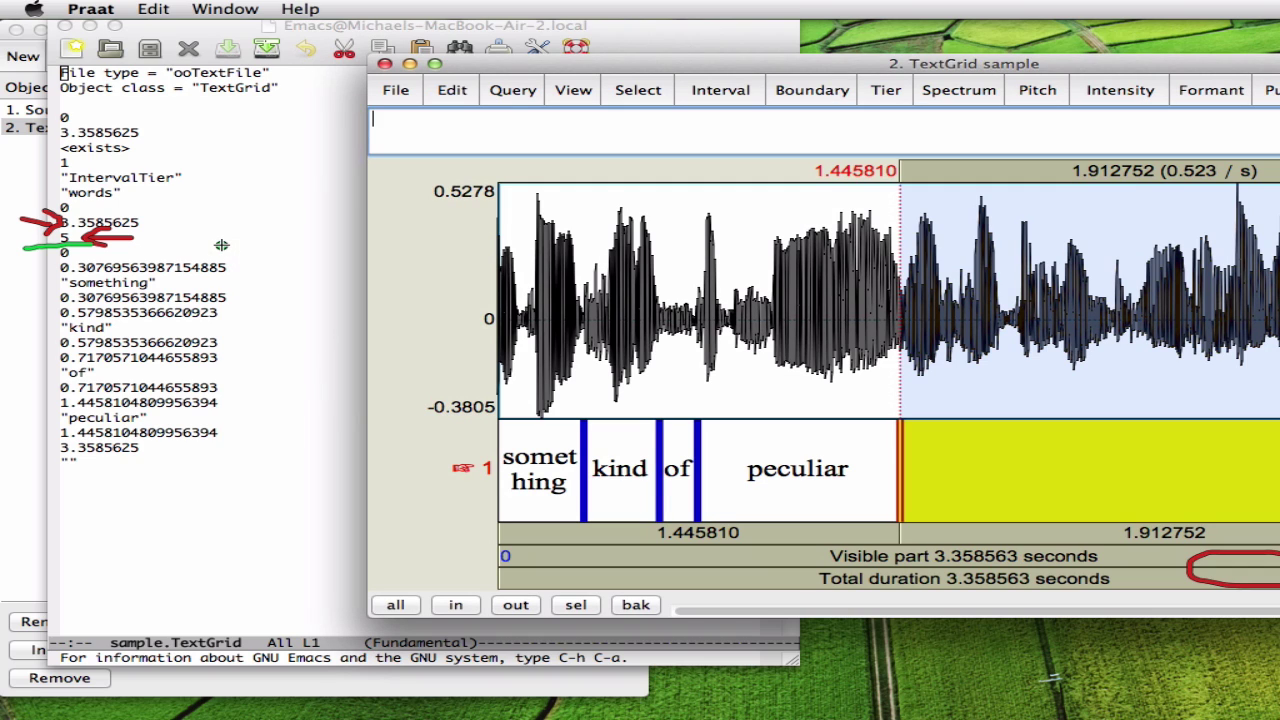
{"action": "mouse_move", "coordinate": [221, 245]}
{"action": "left_mouse_down"}
{"action": "mouse_move", "coordinate": [257, 245]}
{"action": "mouse_move", "coordinate": [256, 283]}
{"action": "mouse_move", "coordinate": [236, 289]}
{"action": "mouse_move", "coordinate": [312, 249]}
{"action": "mouse_move", "coordinate": [263, 251]}
{"action": "mouse_move", "coordinate": [301, 272]}
{"action": "mouse_move", "coordinate": [268, 274]}
{"action": "mouse_move", "coordinate": [296, 286]}
{"action": "mouse_move", "coordinate": [272, 304]}
{"action": "mouse_move", "coordinate": [305, 312]}
{"action": "mouse_move", "coordinate": [254, 296]}
{"action": "mouse_move", "coordinate": [268, 302]}
{"action": "left_mouse_up"}
{"action": "left_click", "coordinate": [550, 483]}
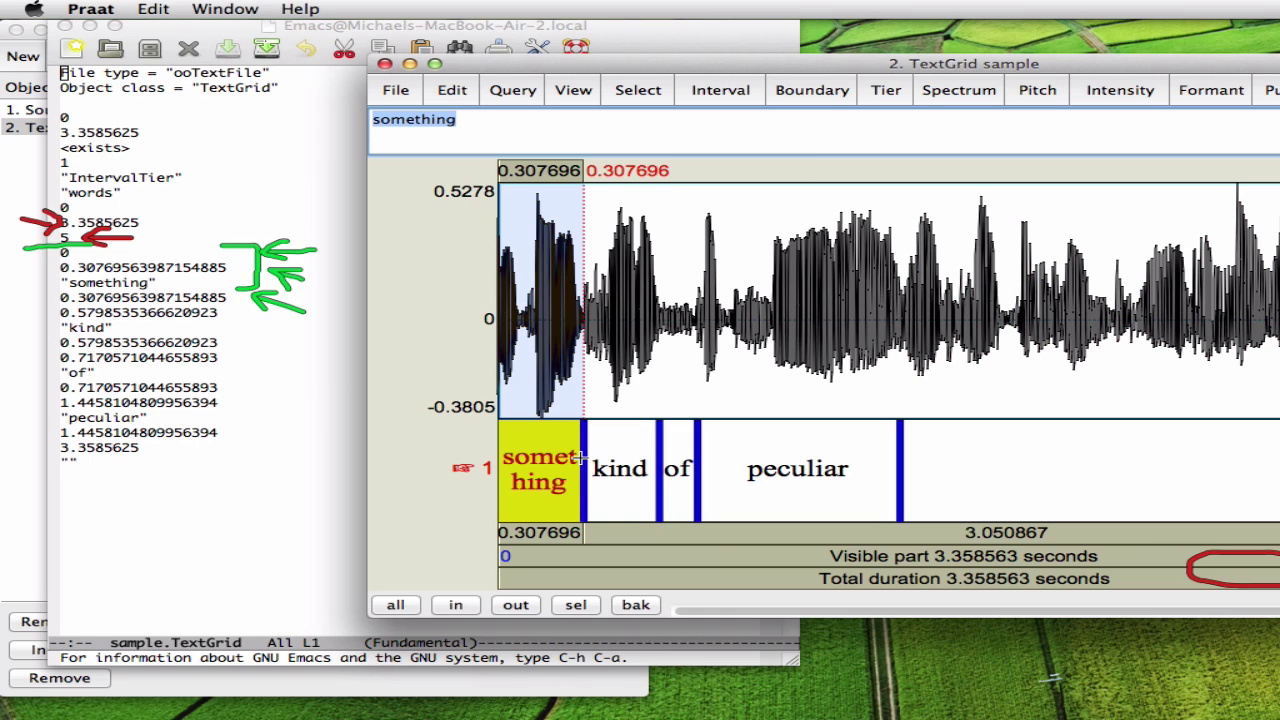
{"action": "left_click", "coordinate": [588, 457]}
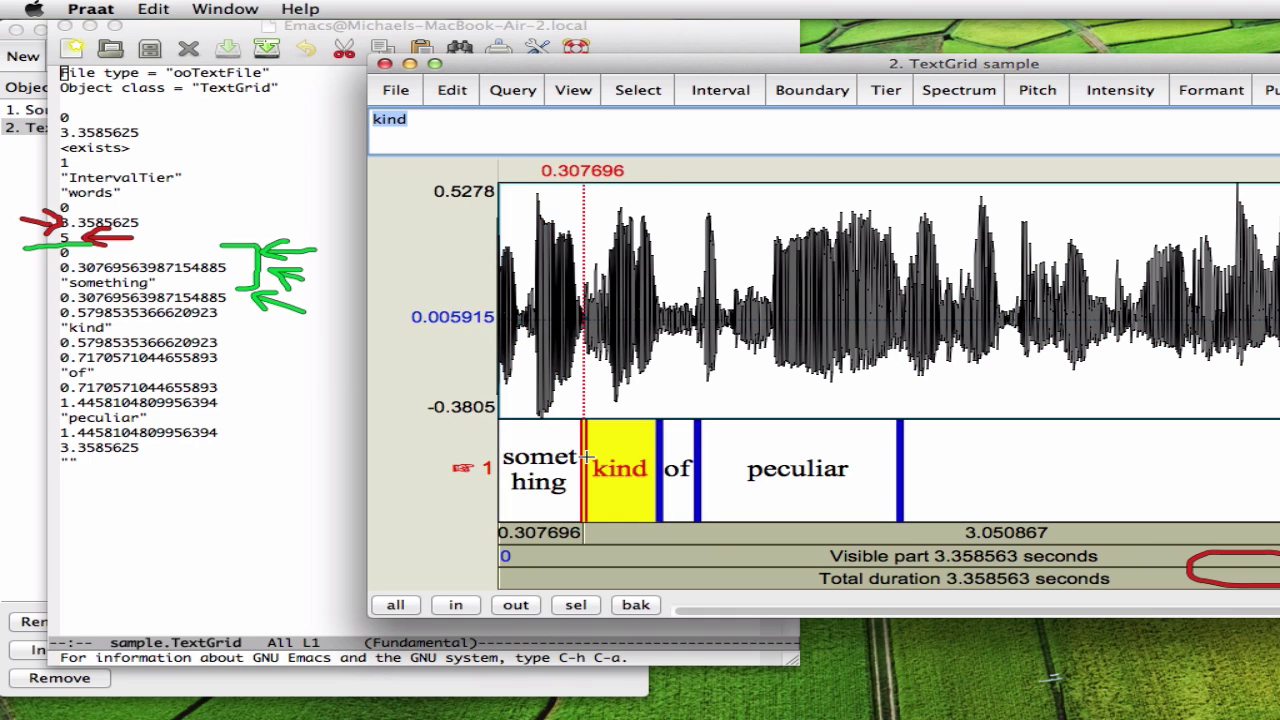
Step: Highlight the label 'something' and its end time 0.30769 in the Emacs buffer
{"action": "left_click", "coordinate": [147, 287]}
{"action": "left_click_drag", "start_coordinate": [157, 285], "coordinate": [69, 284]}
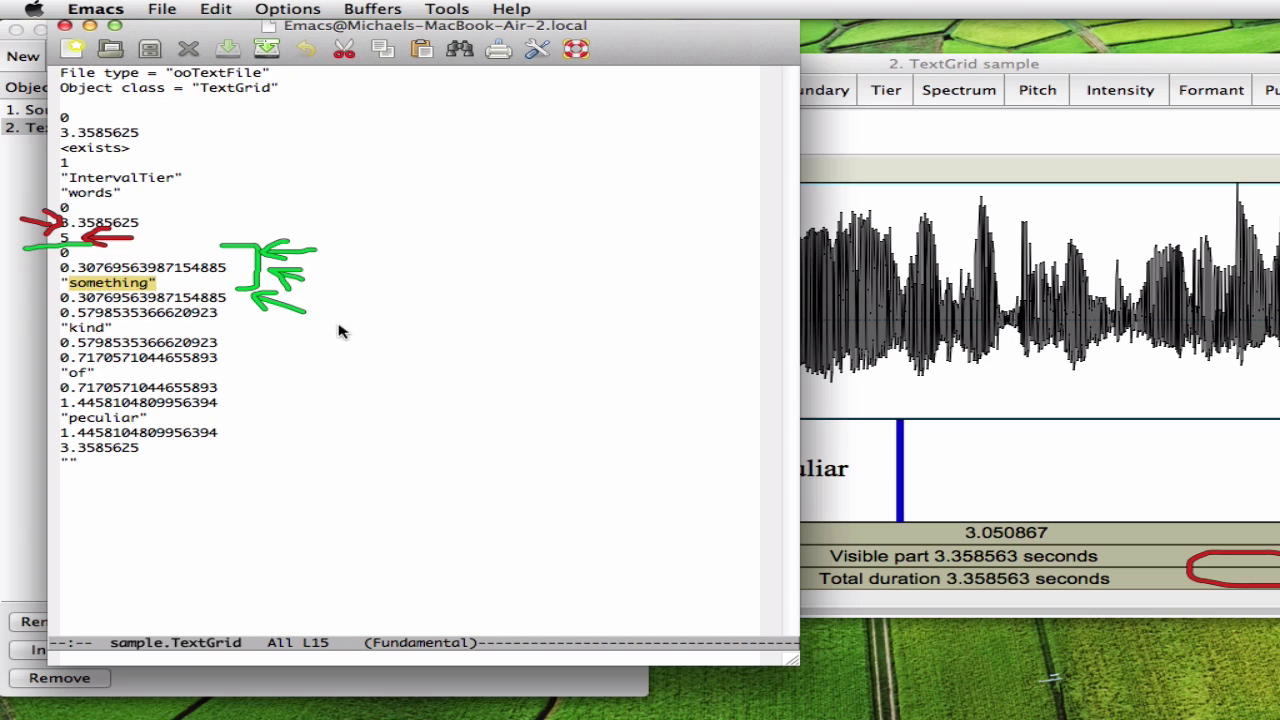
{"action": "left_click", "coordinate": [895, 125]}
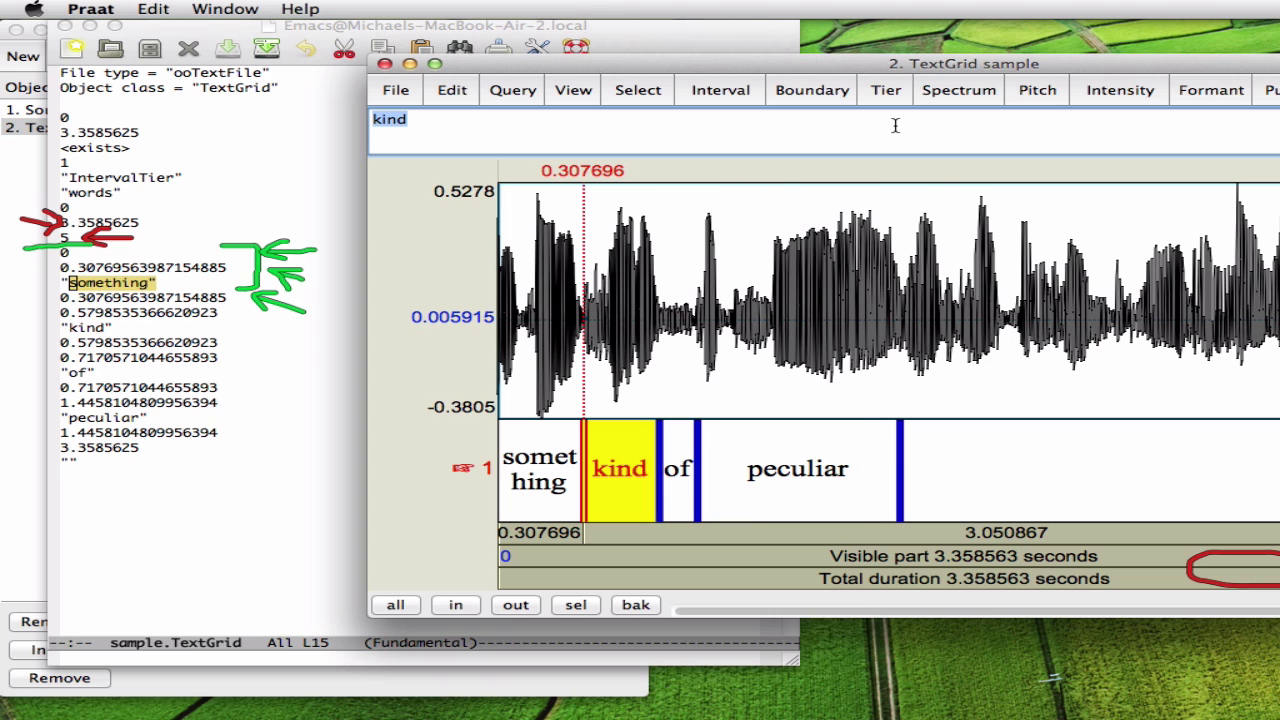
{"action": "left_click", "coordinate": [612, 494]}
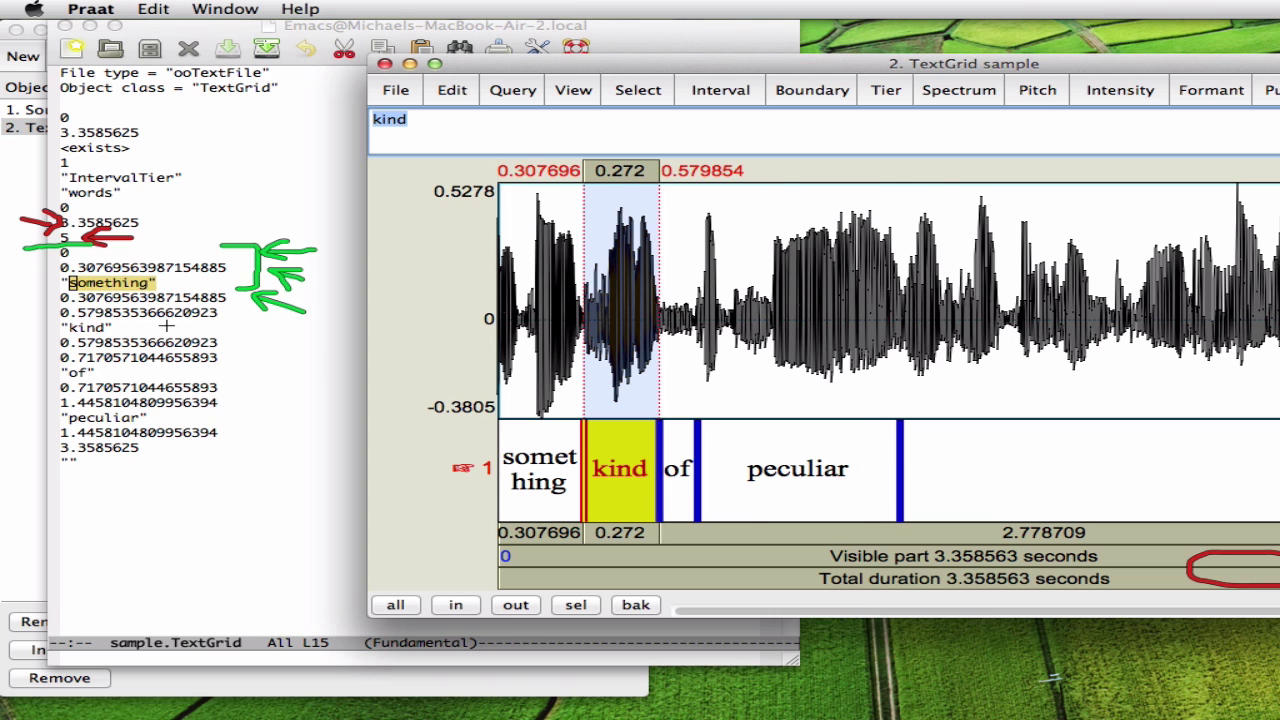
{"action": "left_click", "coordinate": [117, 297]}
{"action": "left_click", "coordinate": [121, 297]}
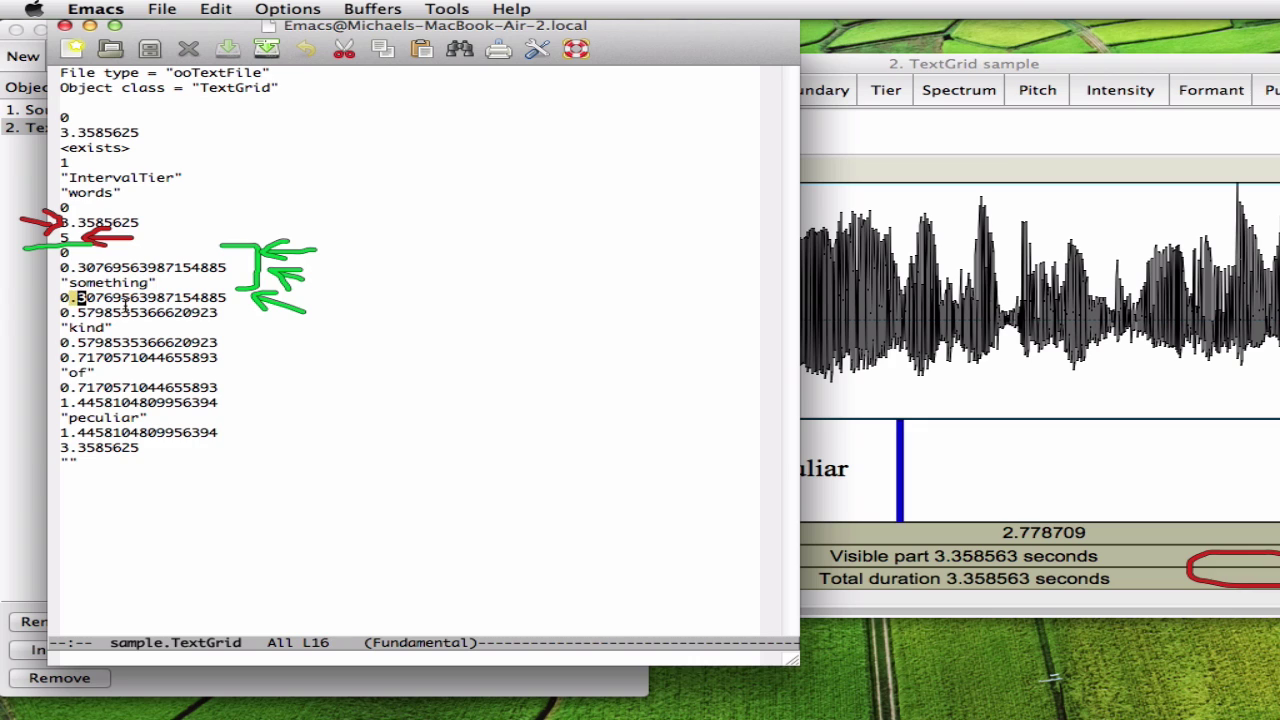
{"action": "key", "text": "ctrl+space"}
{"action": "key", "text": "ctrl+a"}
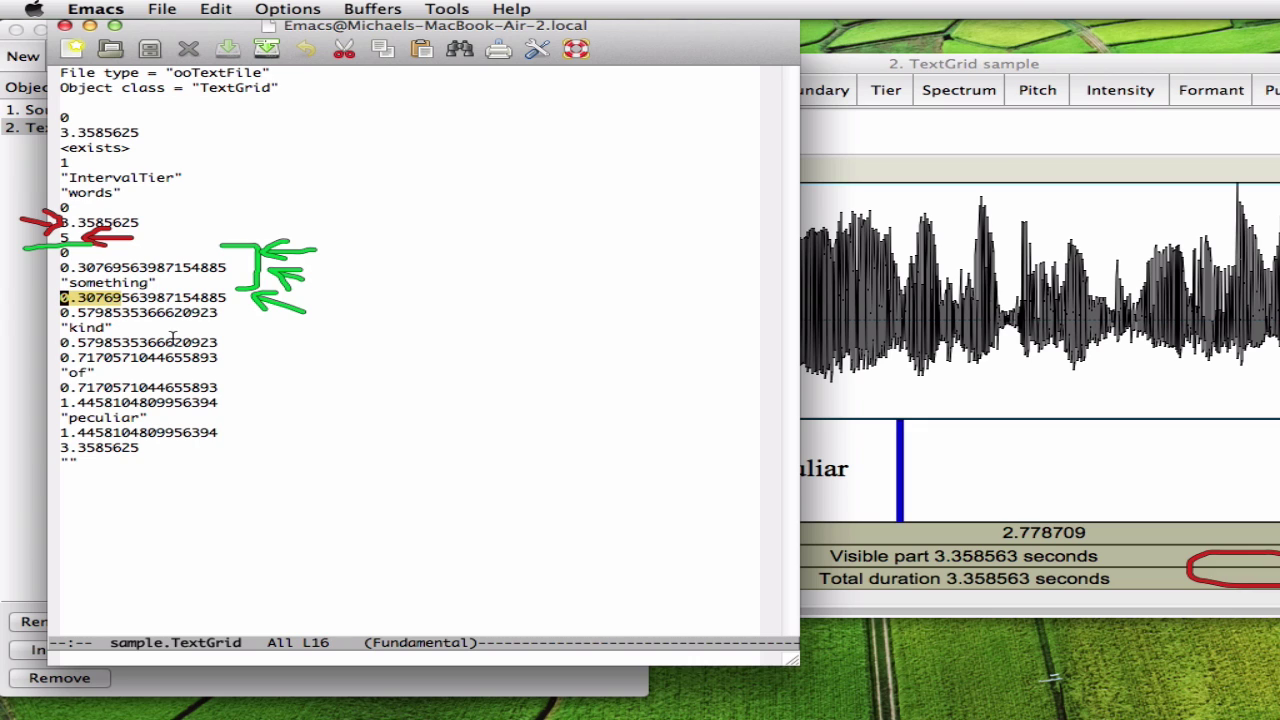
Step: Compare the kind interval's end time 0.5798 with Praat's 0.579854 boundary, then clear the annotations
{"action": "left_click", "coordinate": [97, 312]}
{"action": "key", "text": "ctrl+space"}
{"action": "key", "text": "ctrl+a"}
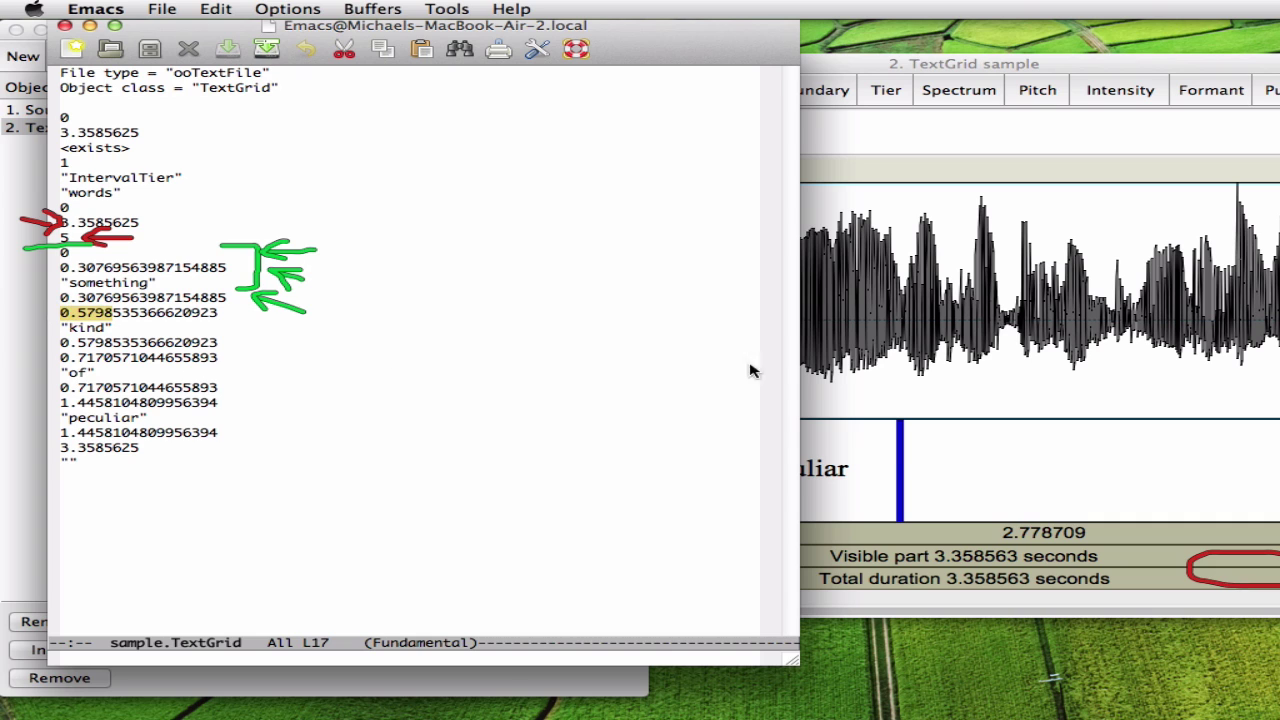
{"action": "left_click", "coordinate": [848, 392]}
{"action": "left_click", "coordinate": [665, 455]}
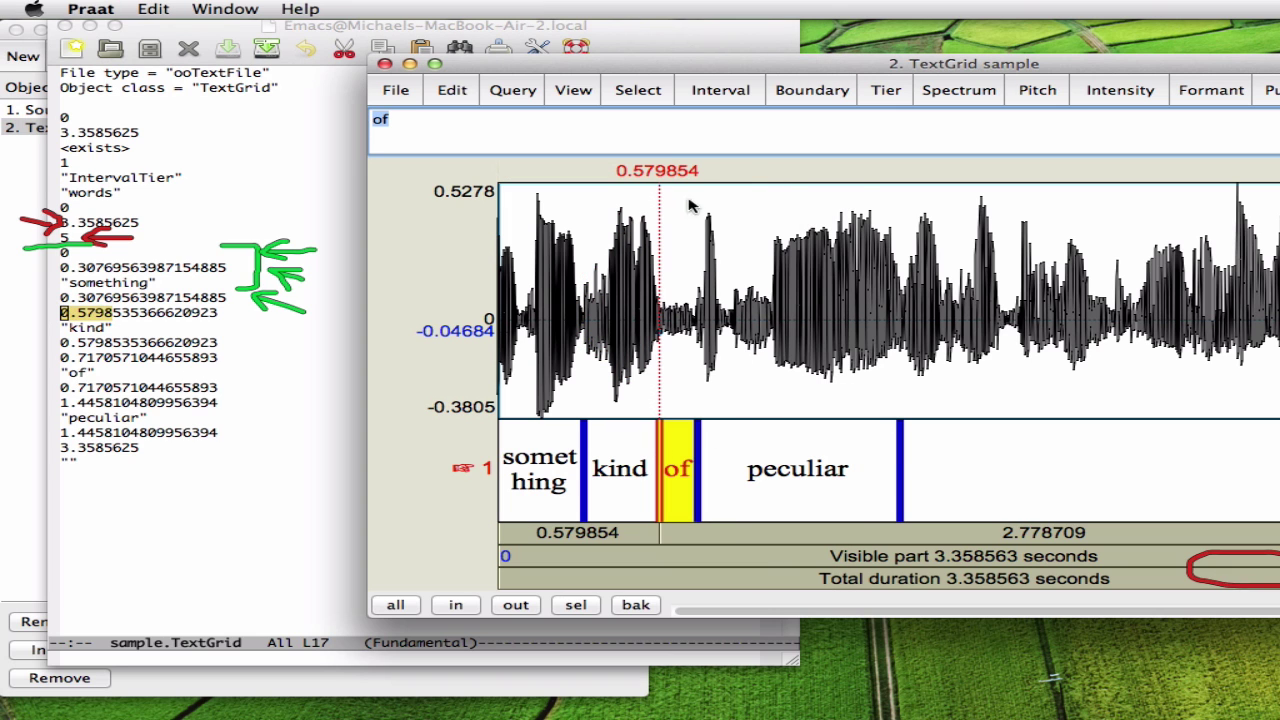
{"action": "mouse_move", "coordinate": [706, 162]}
{"action": "left_mouse_down"}
{"action": "mouse_move", "coordinate": [654, 149]}
{"action": "mouse_move", "coordinate": [588, 179]}
{"action": "mouse_move", "coordinate": [745, 182]}
{"action": "left_mouse_up"}
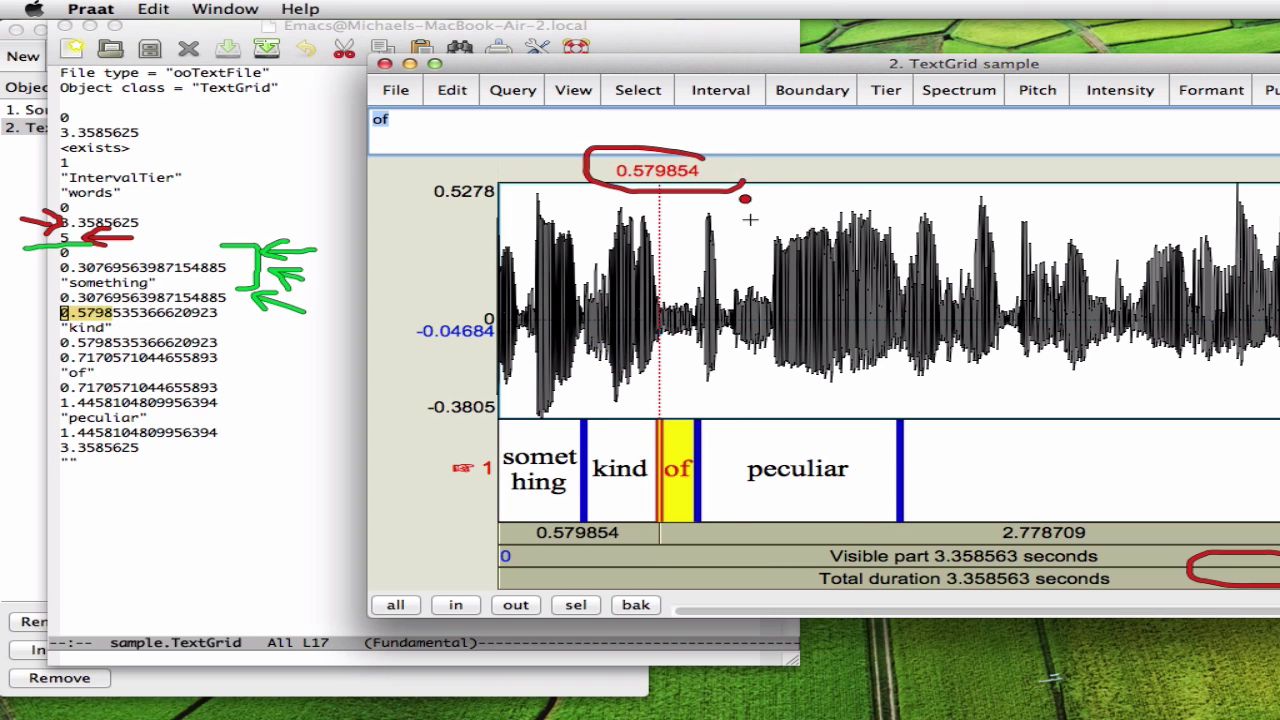
{"action": "left_click", "coordinate": [634, 470]}
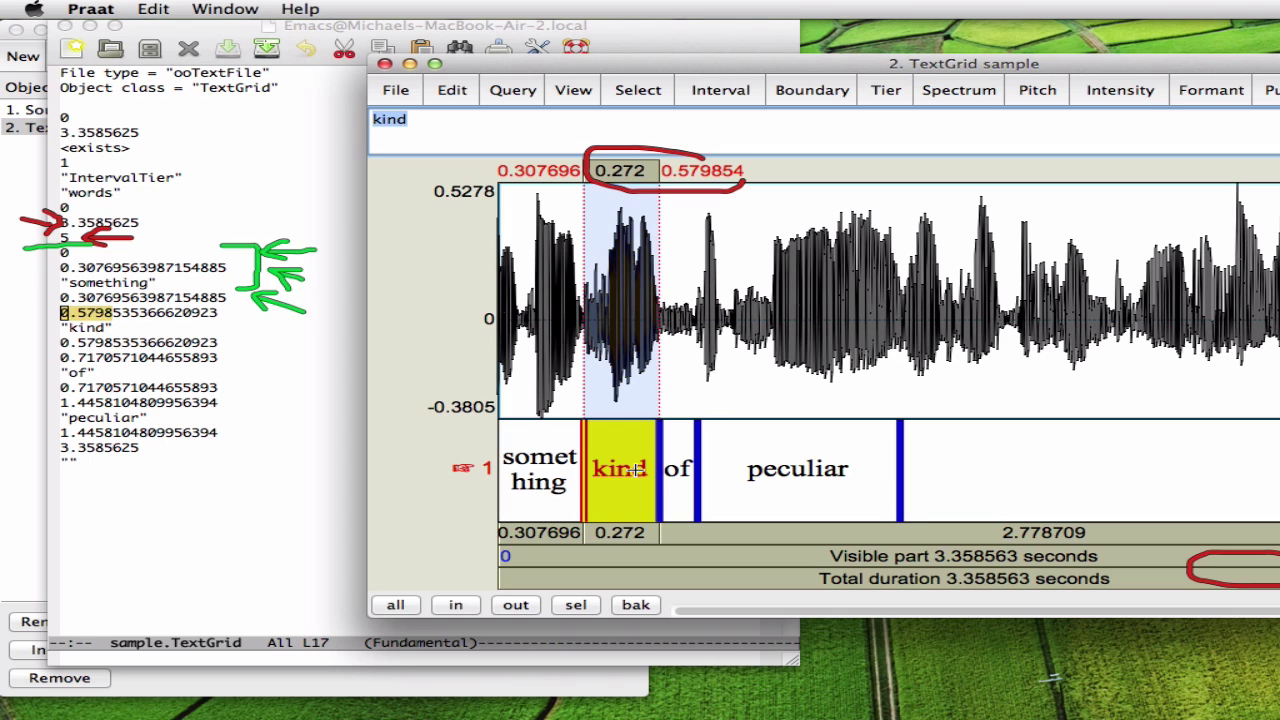
{"action": "left_click", "coordinate": [312, 444]}
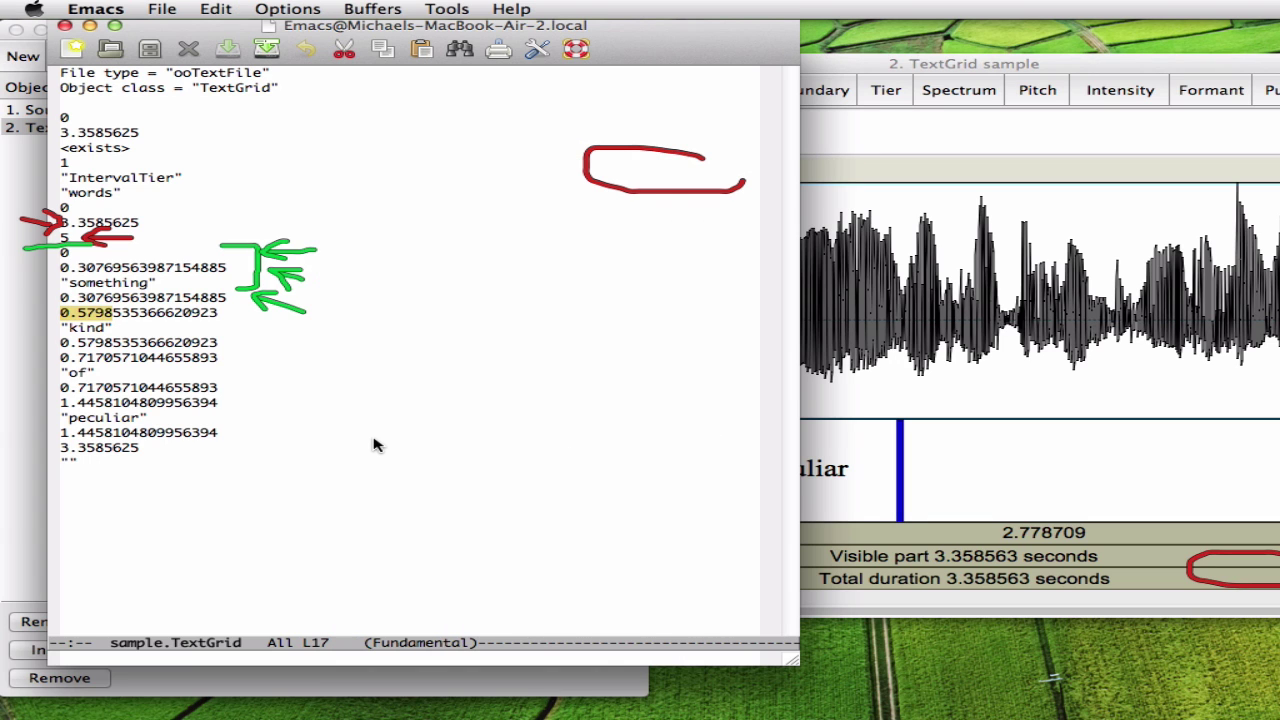
{"action": "key", "text": "Escape"}
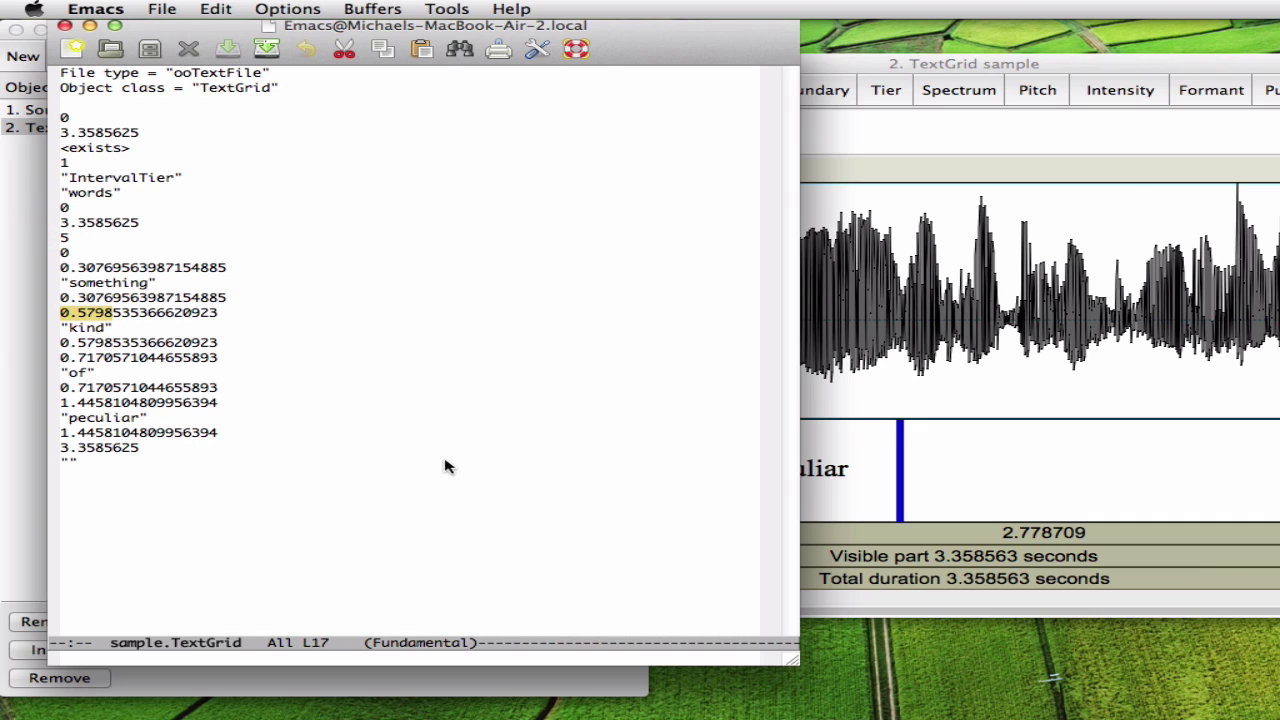
{"action": "left_click", "coordinate": [1120, 133]}
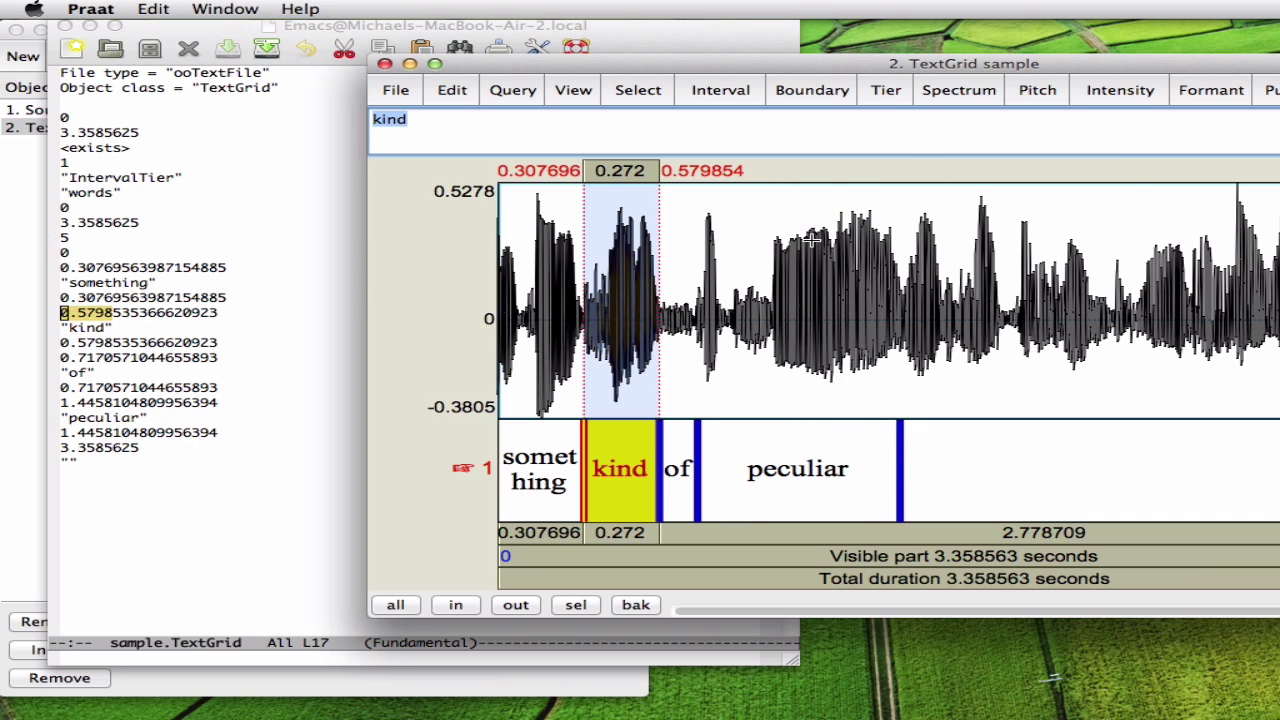